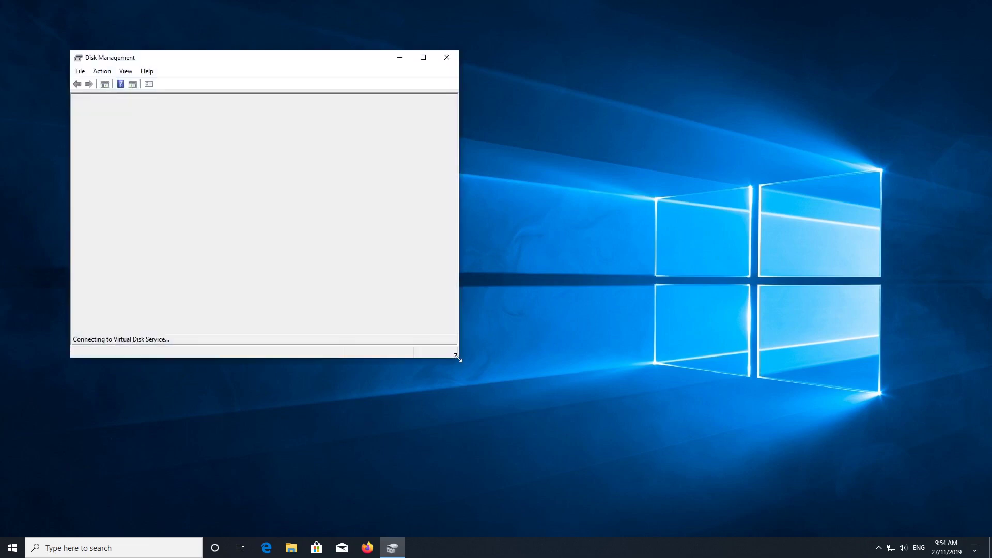
Enlarge the Disk Management window, examine the System Reserved, C: and recovery partitions on Disk 0, and close it.
{"action": "left_click_drag", "start_coordinate": [458, 358], "coordinate": [747, 433]}
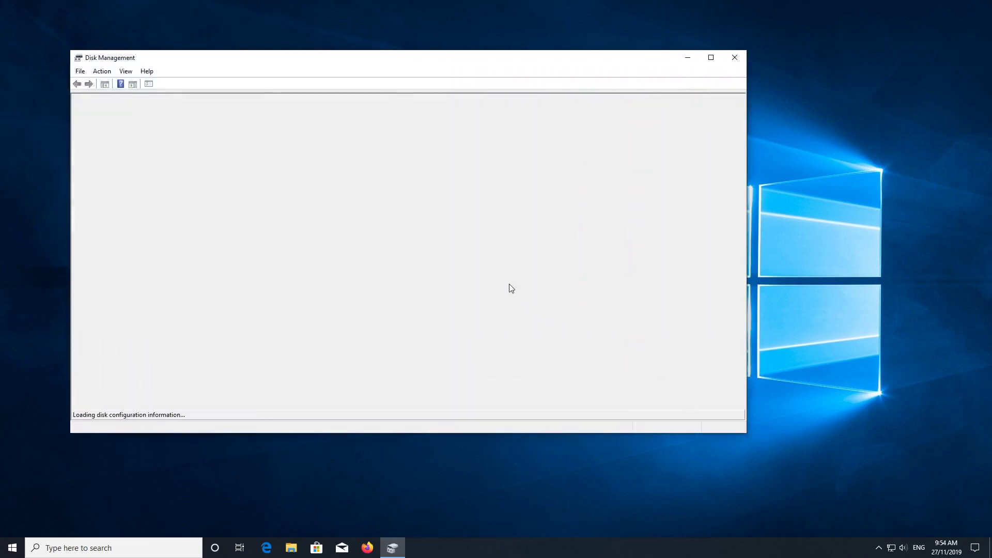
{"action": "left_click", "coordinate": [329, 342]}
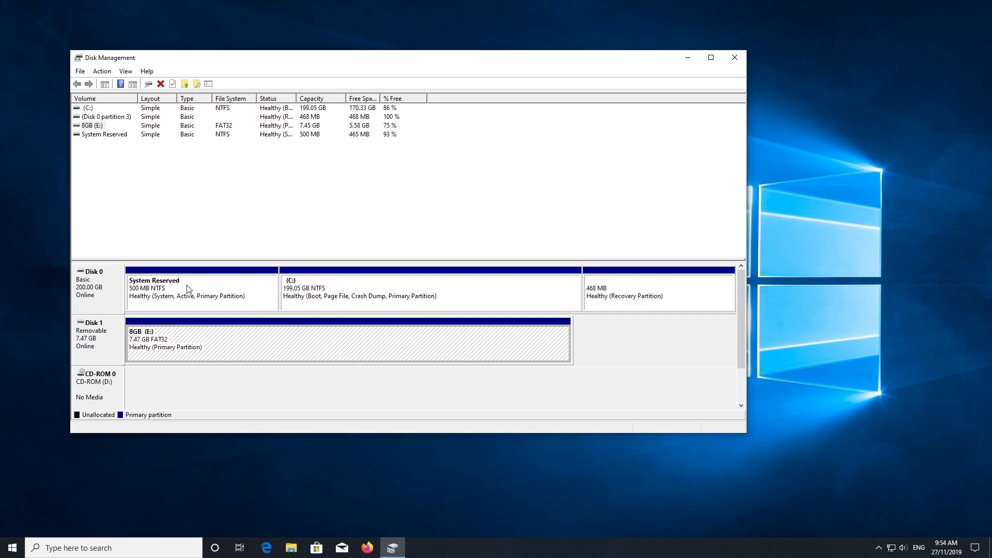
{"action": "left_click", "coordinate": [214, 296]}
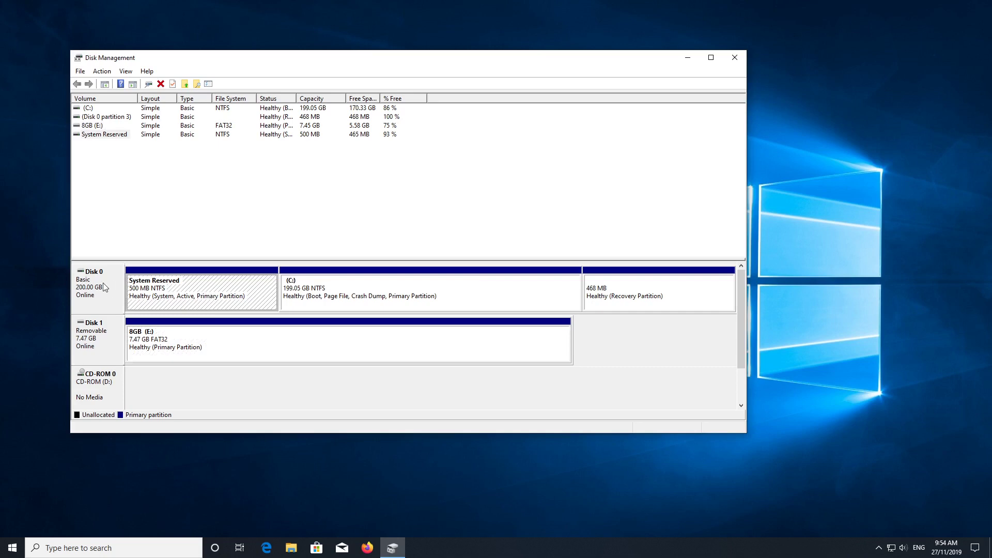
{"action": "left_click", "coordinate": [89, 273]}
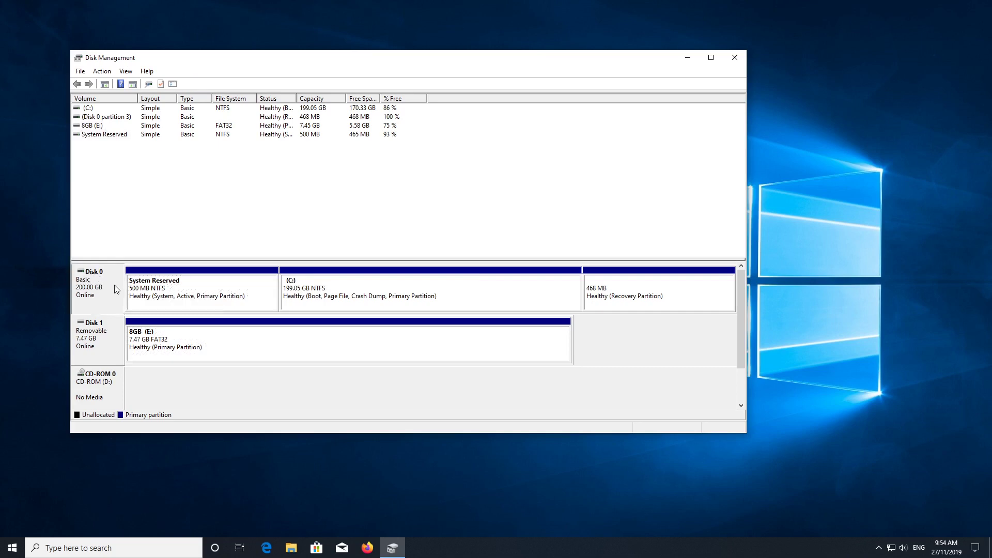
{"action": "left_click", "coordinate": [158, 292]}
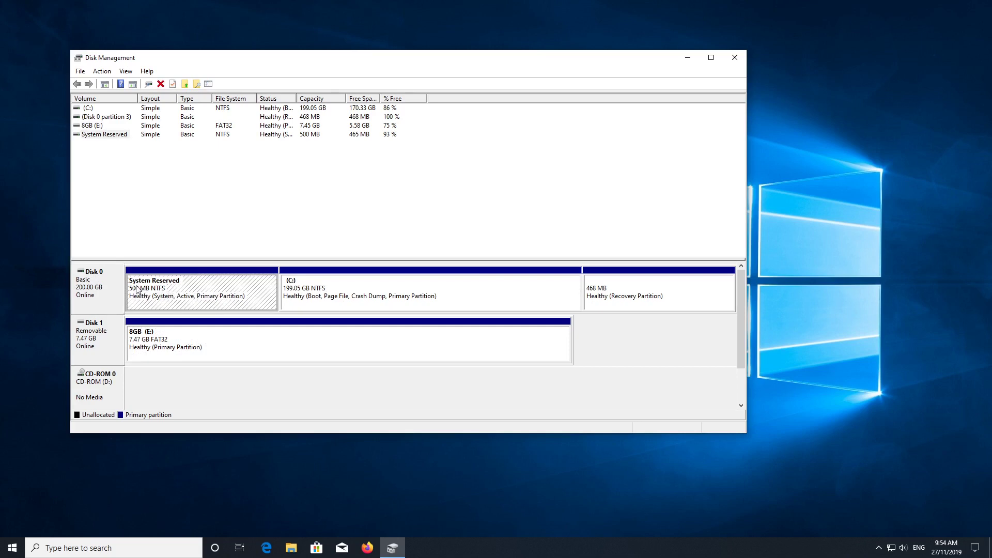
{"action": "left_click", "coordinate": [406, 296]}
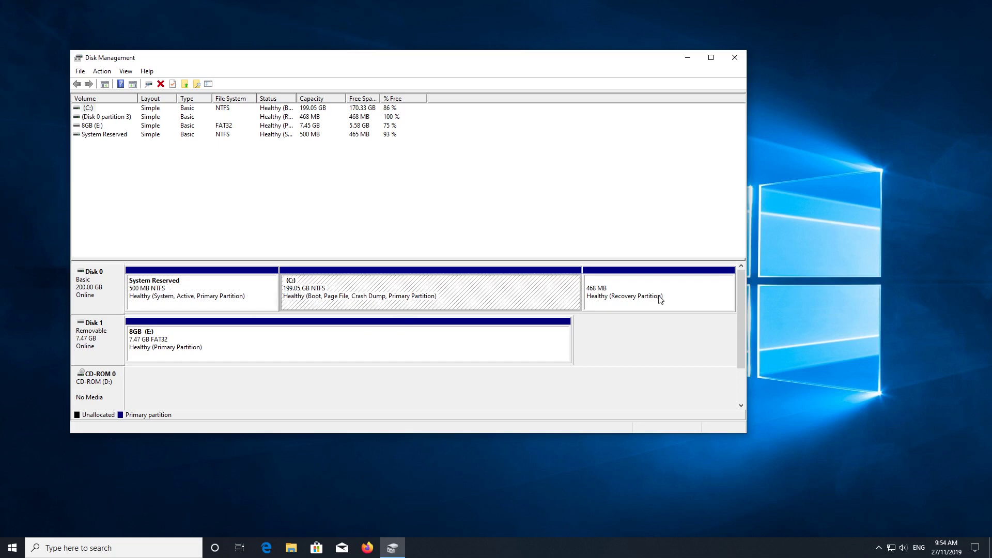
{"action": "left_click", "coordinate": [677, 296]}
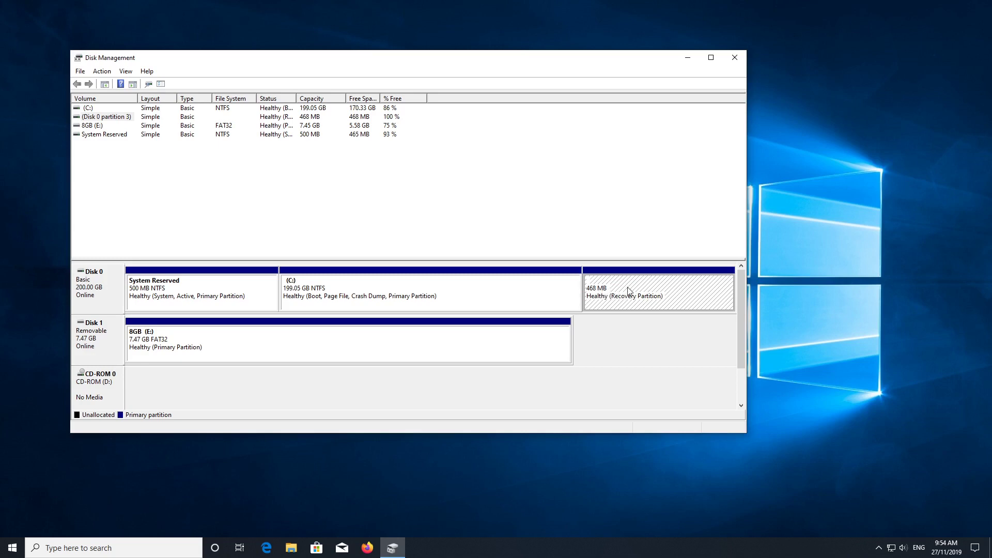
{"action": "left_click", "coordinate": [200, 298]}
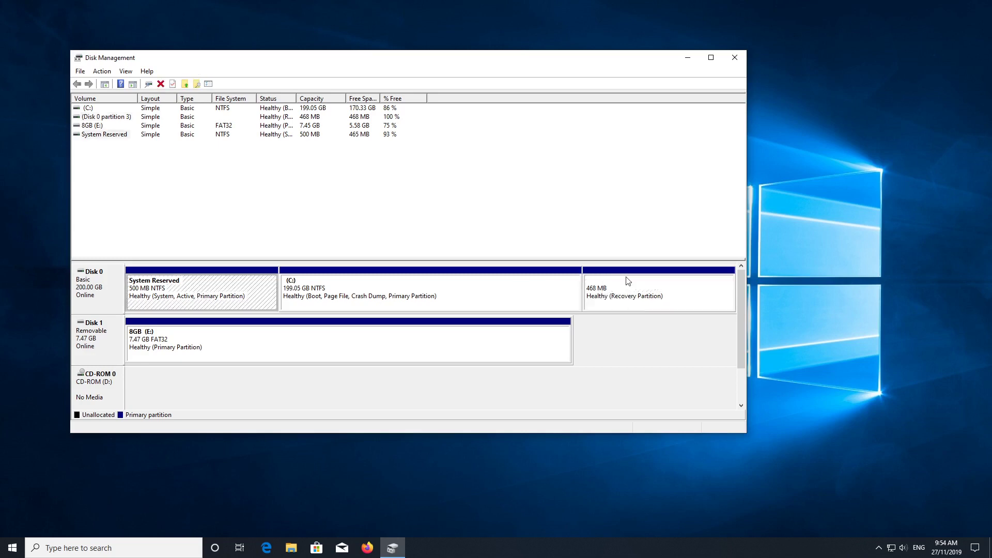
{"action": "left_click", "coordinate": [641, 292]}
{"action": "left_click", "coordinate": [507, 293]}
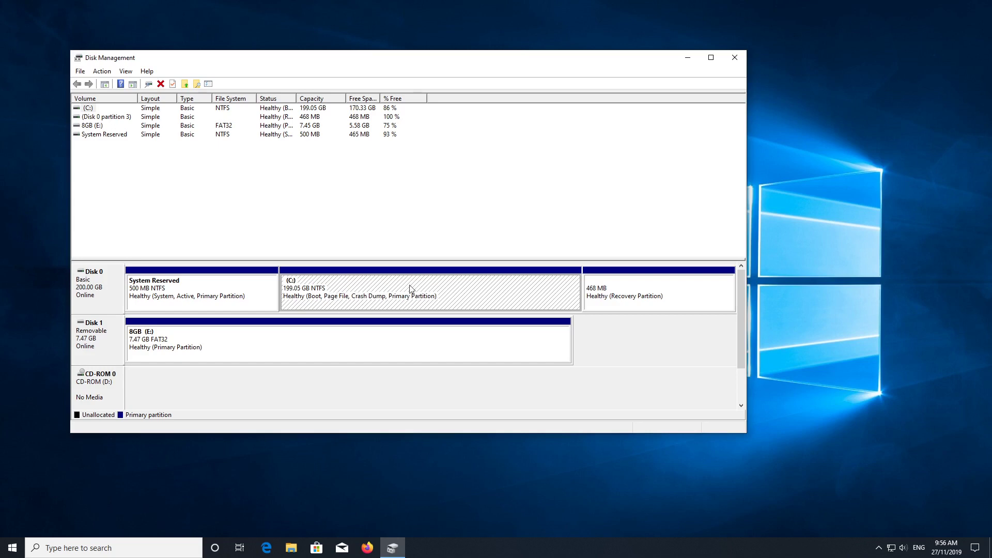
{"action": "left_click", "coordinate": [734, 58]}
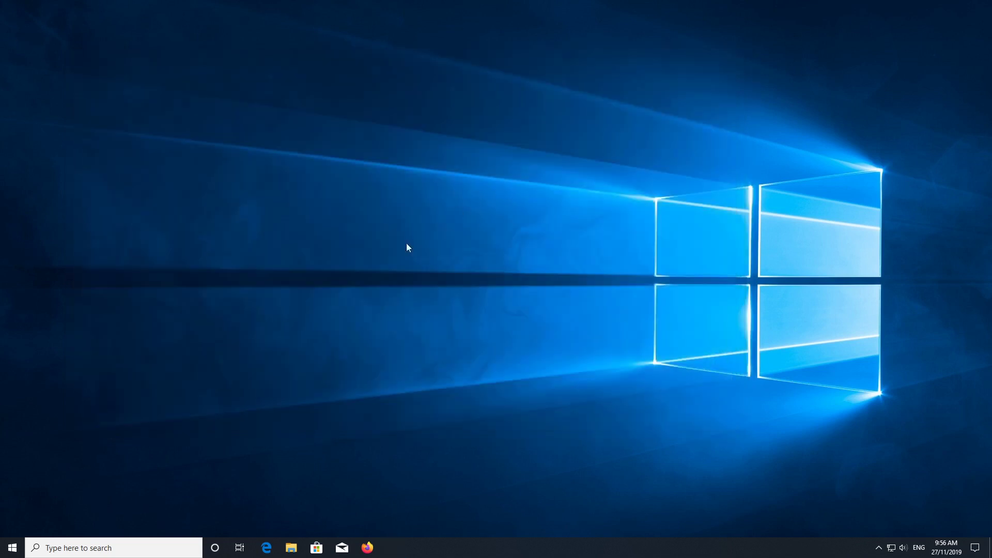
{"action": "left_click", "coordinate": [14, 549]}
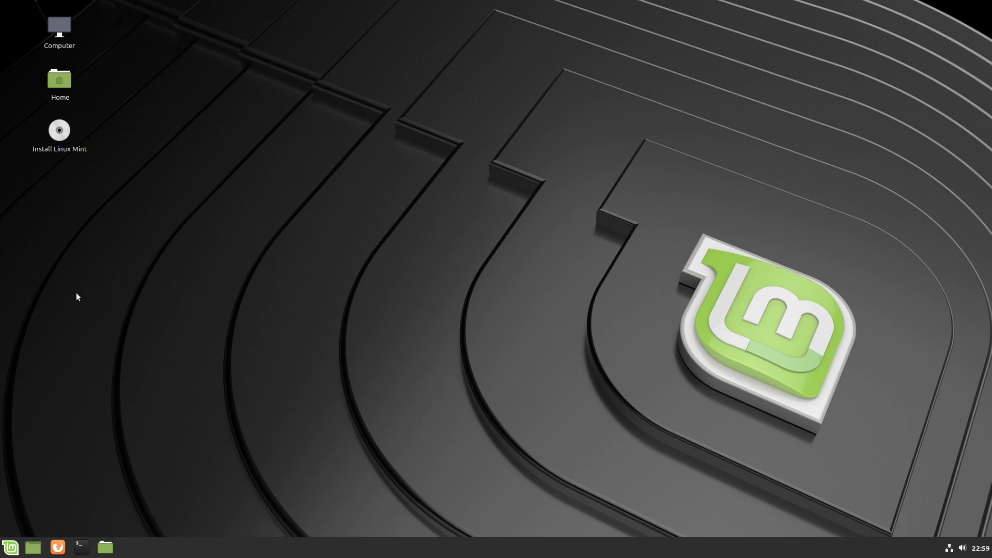
{"action": "left_click", "coordinate": [63, 139]}
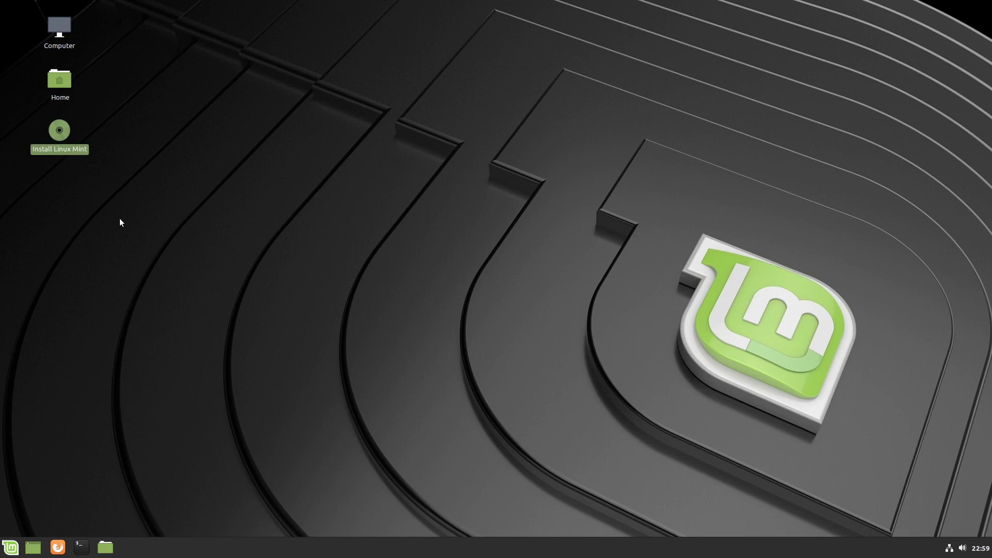
{"action": "left_click", "coordinate": [10, 550]}
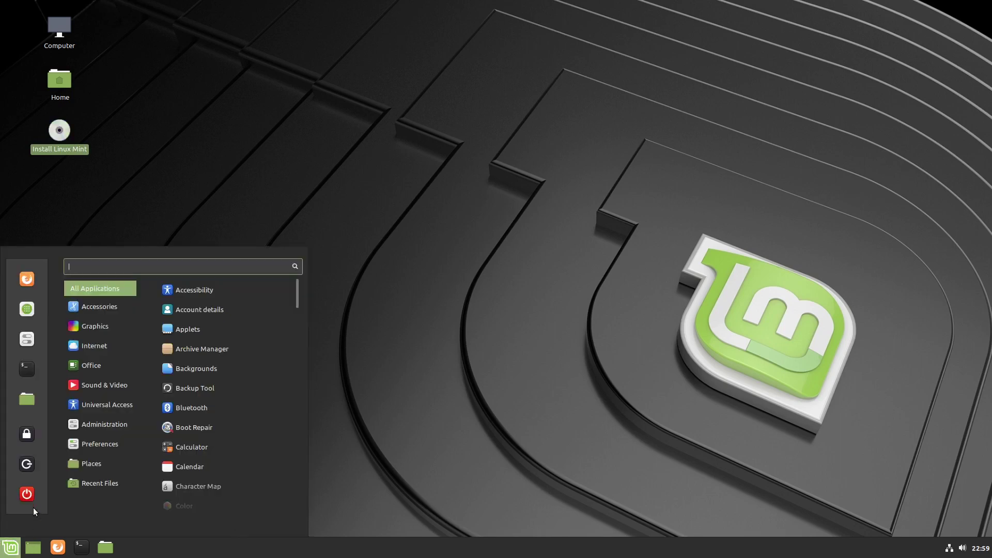
{"action": "left_click", "coordinate": [436, 388]}
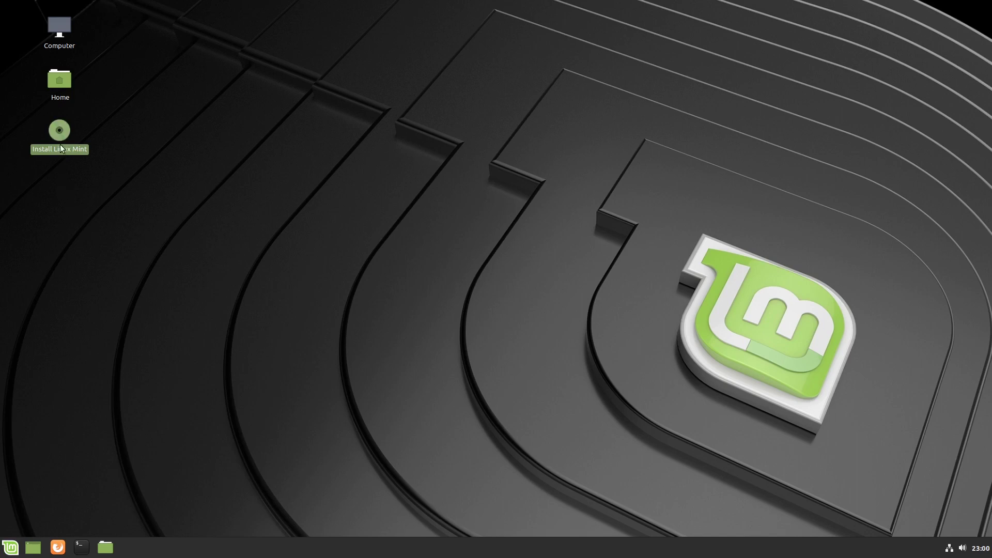
Start the Linux Mint installer with English as language and the English (US) keyboard layout, leaving third-party software unselected.
{"action": "double_click", "coordinate": [62, 131]}
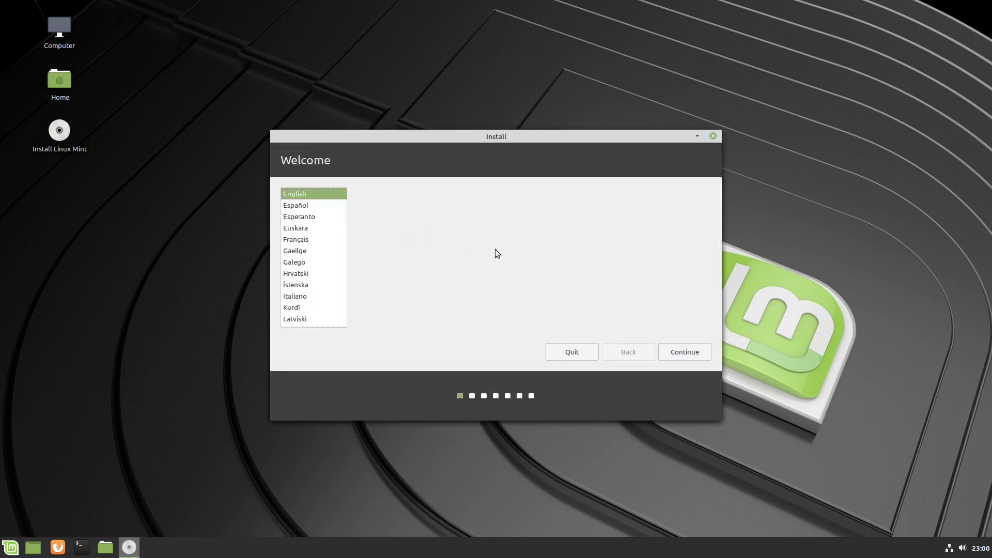
{"action": "left_click", "coordinate": [698, 351]}
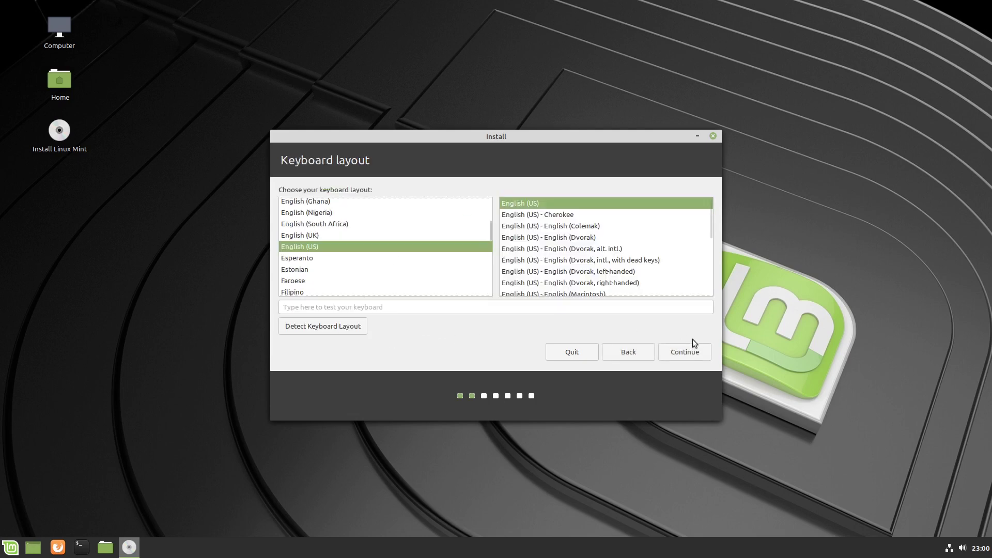
{"action": "left_click", "coordinate": [703, 352]}
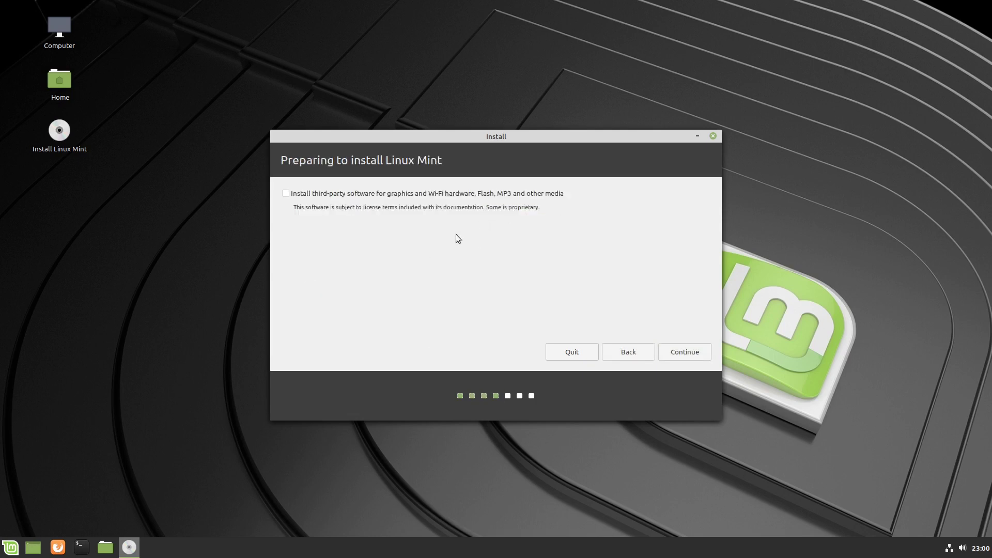
{"action": "left_click", "coordinate": [700, 351]}
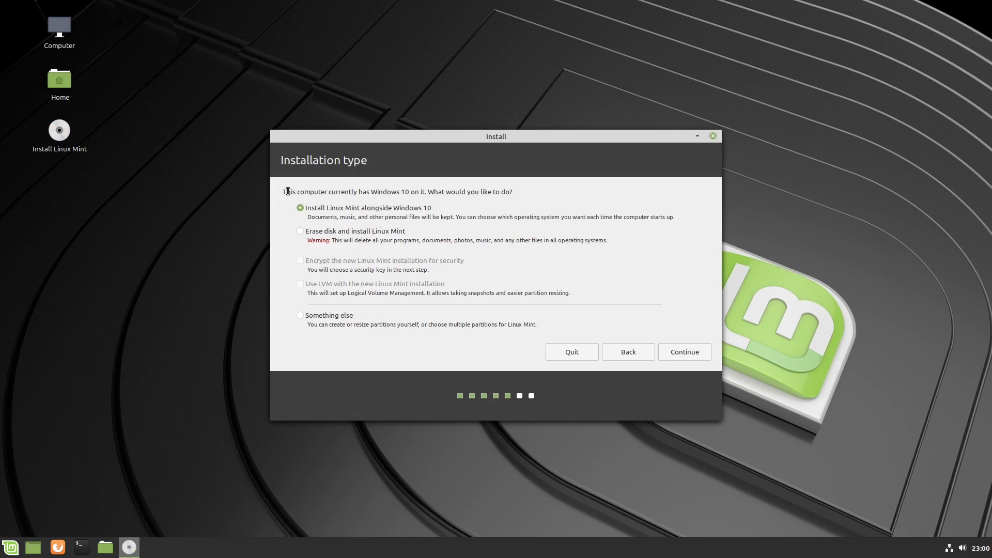
Read the installation type question and proceed with installing Linux Mint alongside Windows 10.
{"action": "left_click_drag", "start_coordinate": [288, 192], "coordinate": [525, 194]}
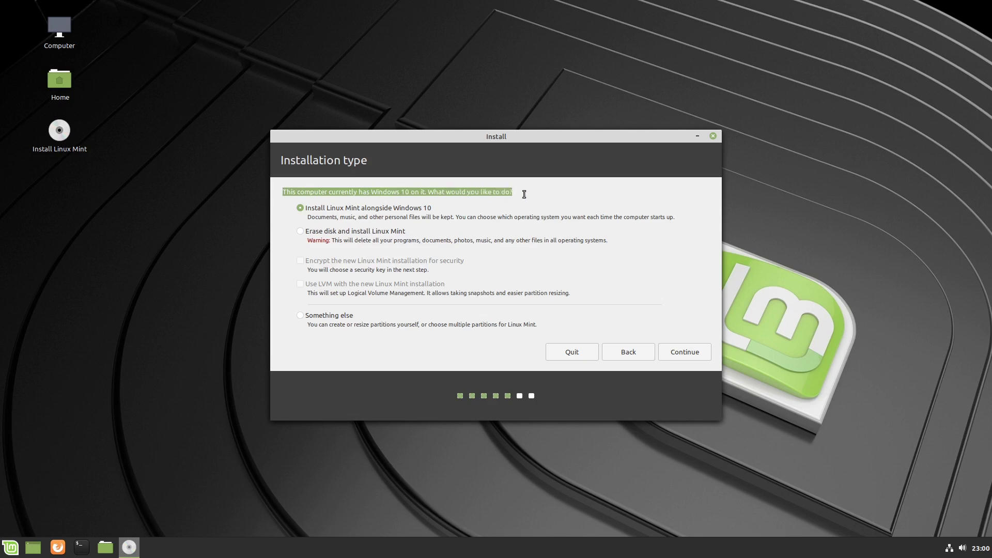
{"action": "left_click", "coordinate": [524, 195]}
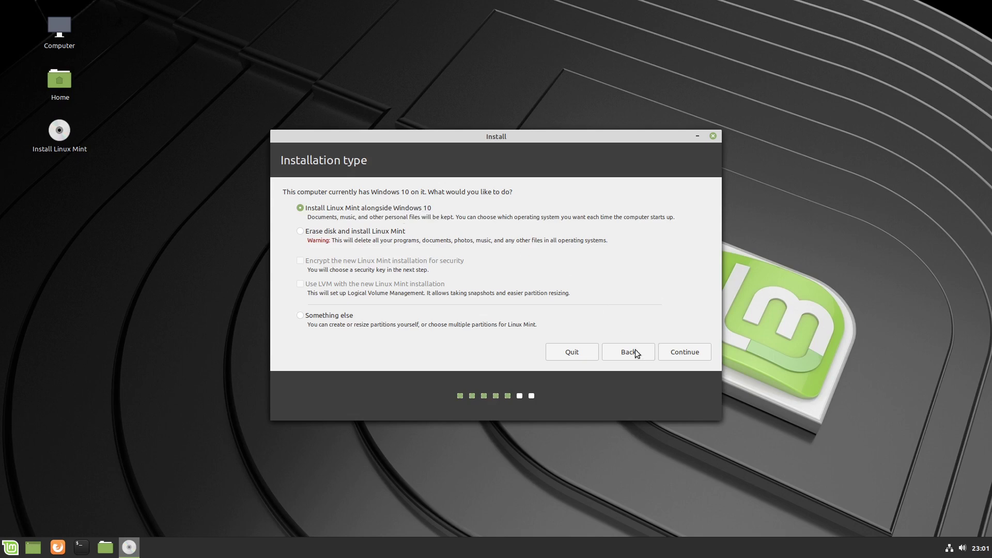
{"action": "left_click", "coordinate": [679, 356]}
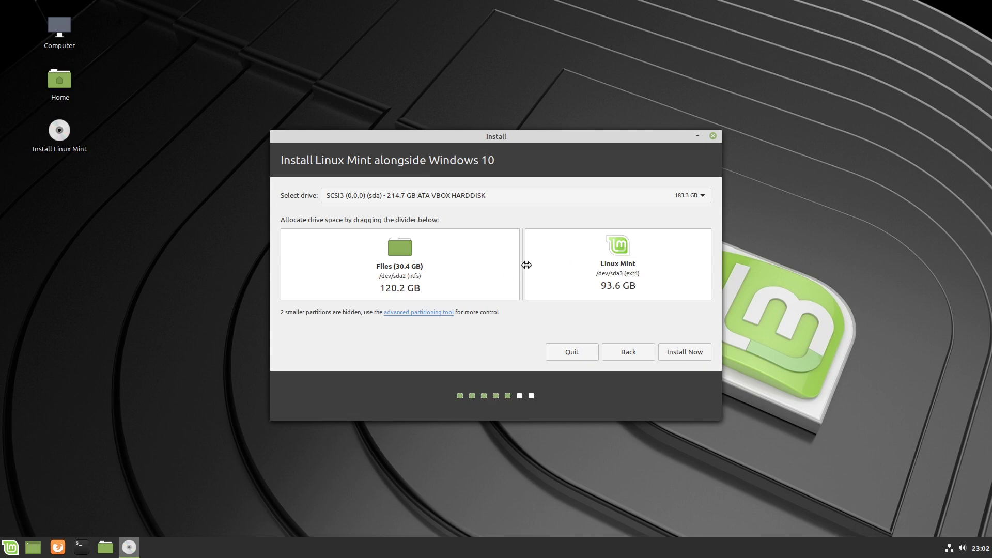
Try several drive space splits, ending at 130.1 GB for the Windows files and 83.7 GB for Linux Mint, and quit the installer.
{"action": "left_click_drag", "start_coordinate": [524, 264], "coordinate": [504, 283]}
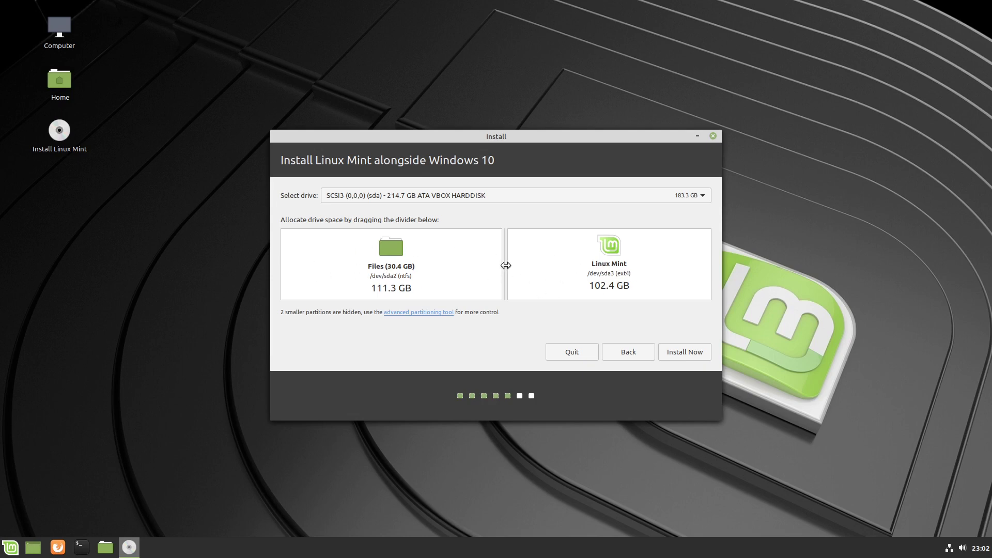
{"action": "left_click_drag", "start_coordinate": [506, 268], "coordinate": [327, 270]}
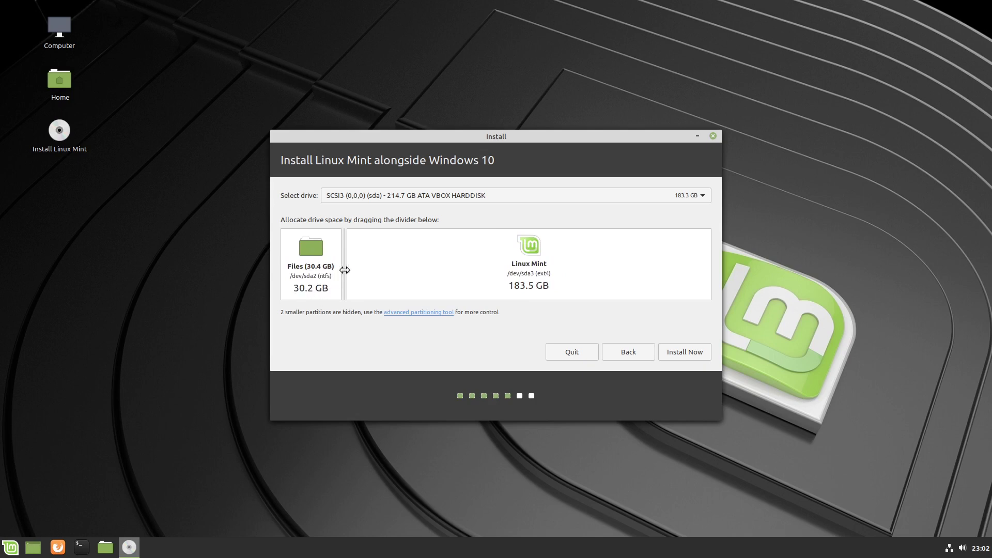
{"action": "left_click_drag", "start_coordinate": [345, 266], "coordinate": [696, 273]}
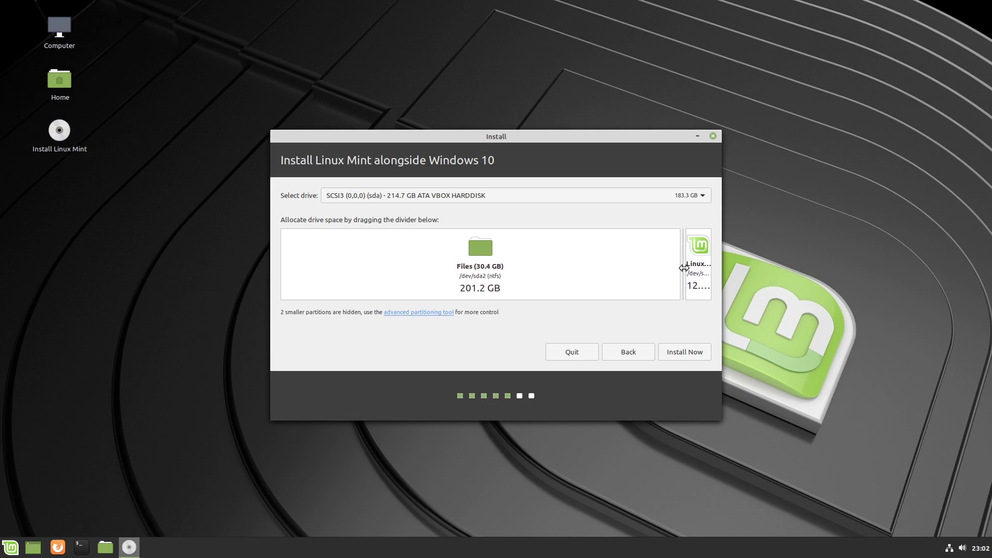
{"action": "left_click_drag", "start_coordinate": [685, 268], "coordinate": [630, 270]}
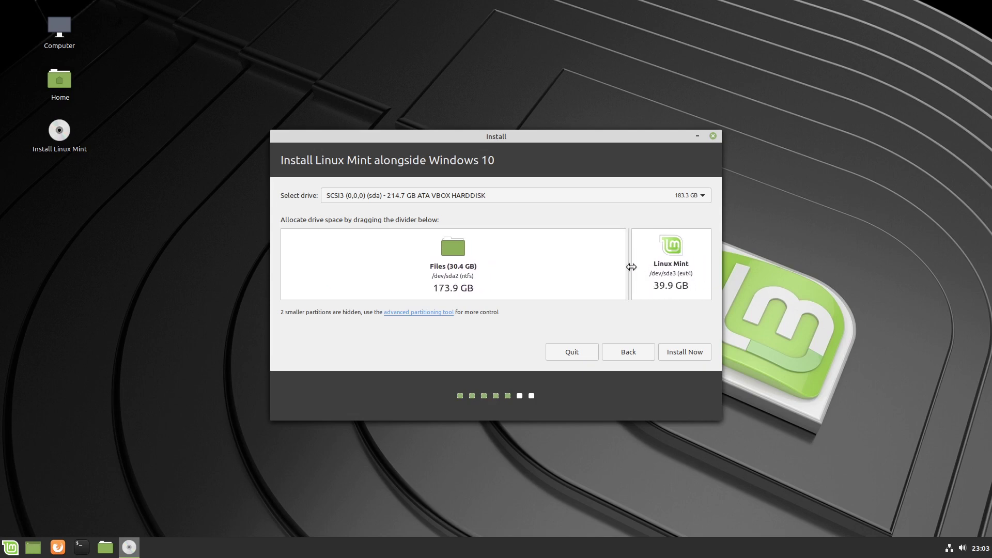
{"action": "left_click_drag", "start_coordinate": [628, 263], "coordinate": [542, 271]}
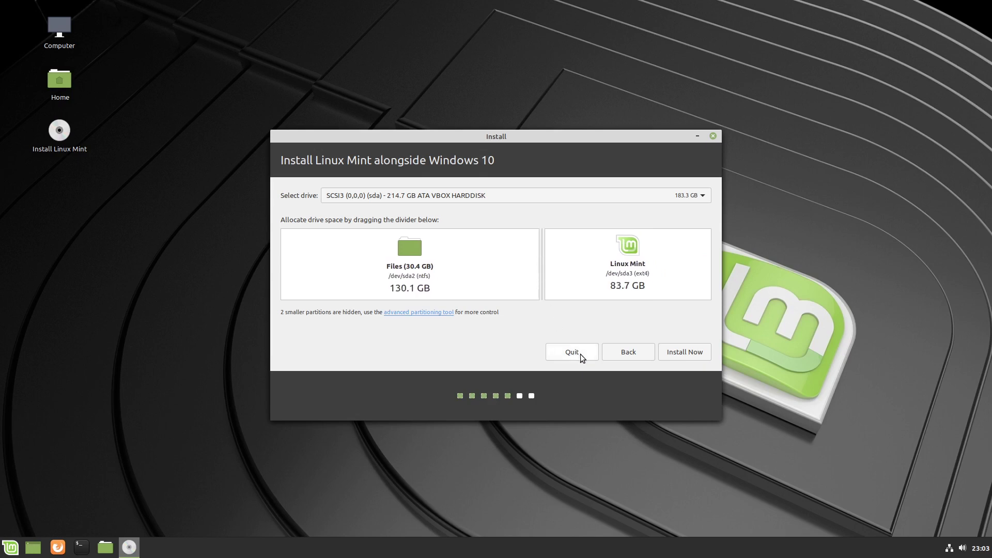
{"action": "left_click", "coordinate": [581, 355]}
{"action": "left_click", "coordinate": [569, 287]}
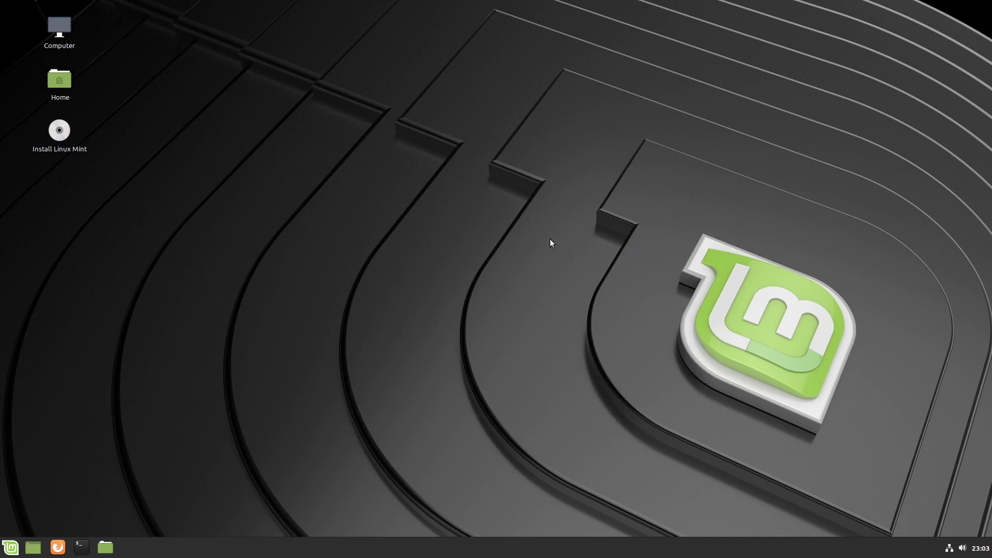
Find GParted among the installed applications and launch it.
{"action": "left_click", "coordinate": [12, 549]}
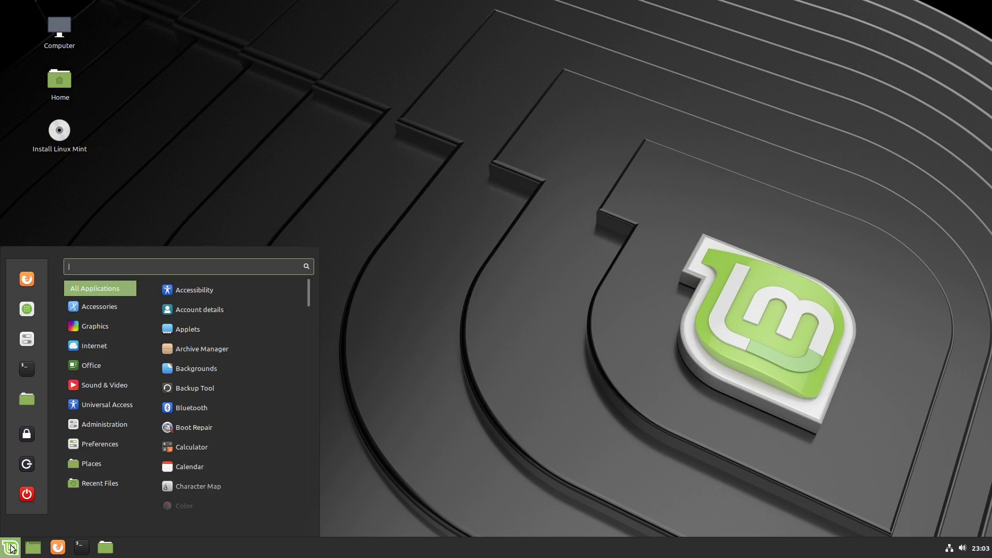
{"action": "type", "text": "gp"}
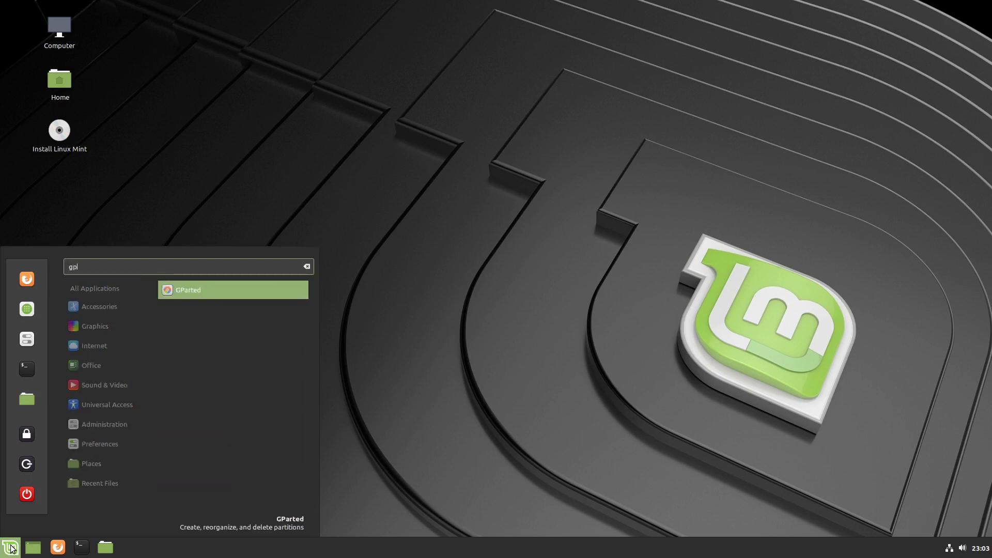
{"action": "key", "text": "Return"}
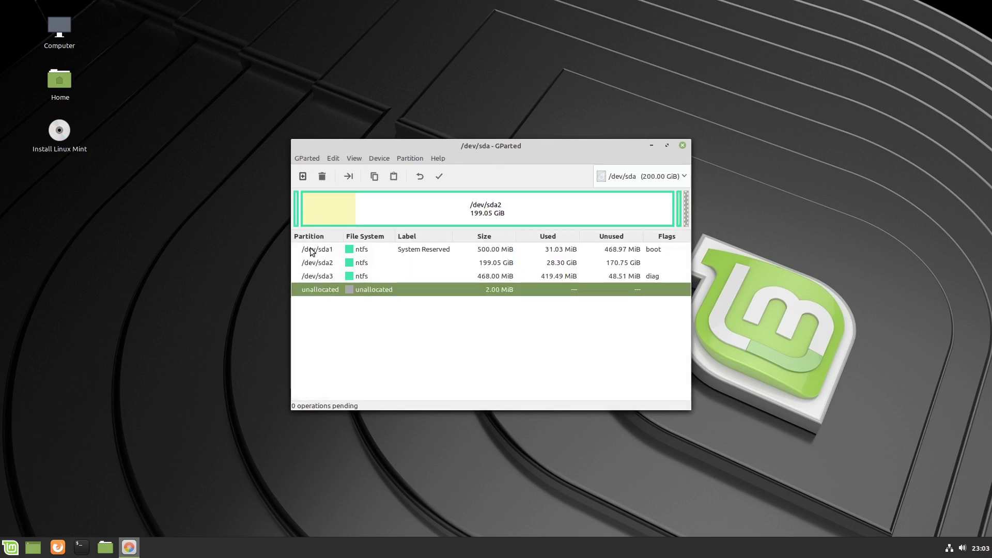
Examine the sda1, sda2 and sda3 partitions and the unallocated space on /dev/sda.
{"action": "left_click", "coordinate": [366, 249]}
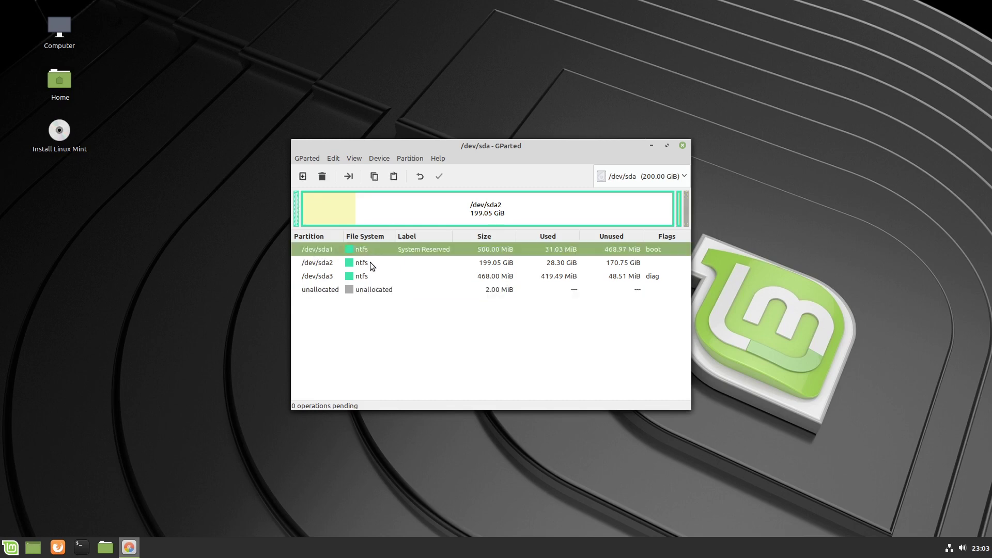
{"action": "left_click", "coordinate": [370, 262]}
{"action": "left_click", "coordinate": [375, 277]}
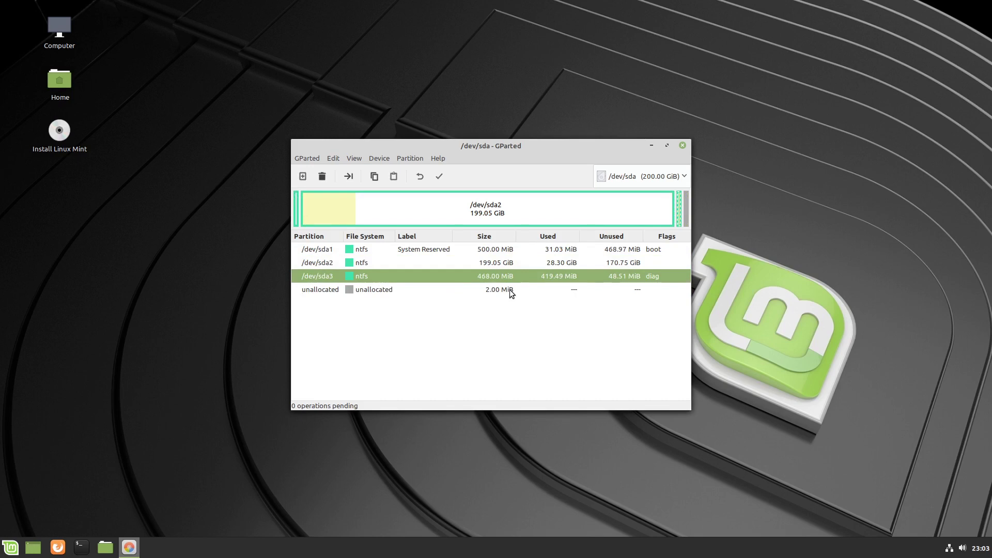
{"action": "left_click", "coordinate": [686, 208]}
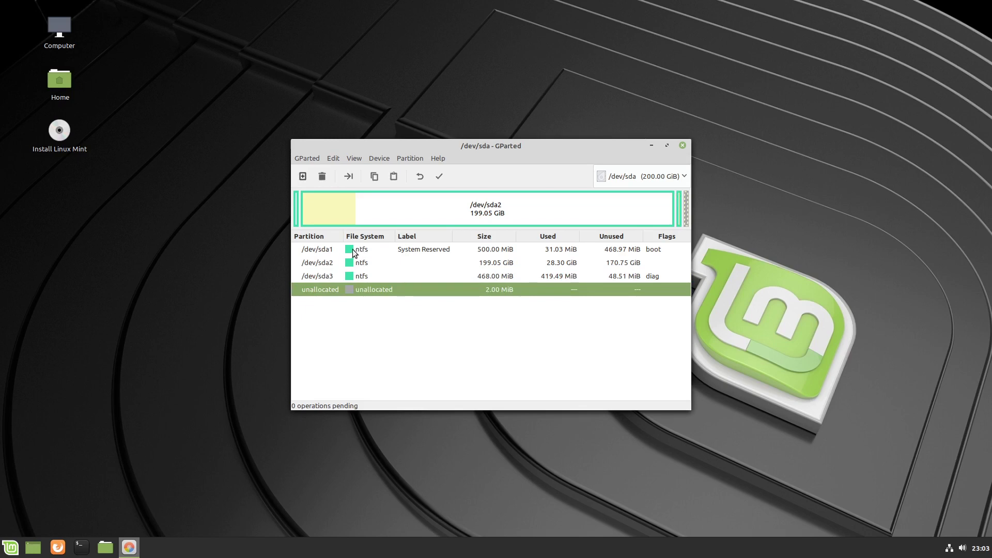
{"action": "left_click", "coordinate": [380, 250]}
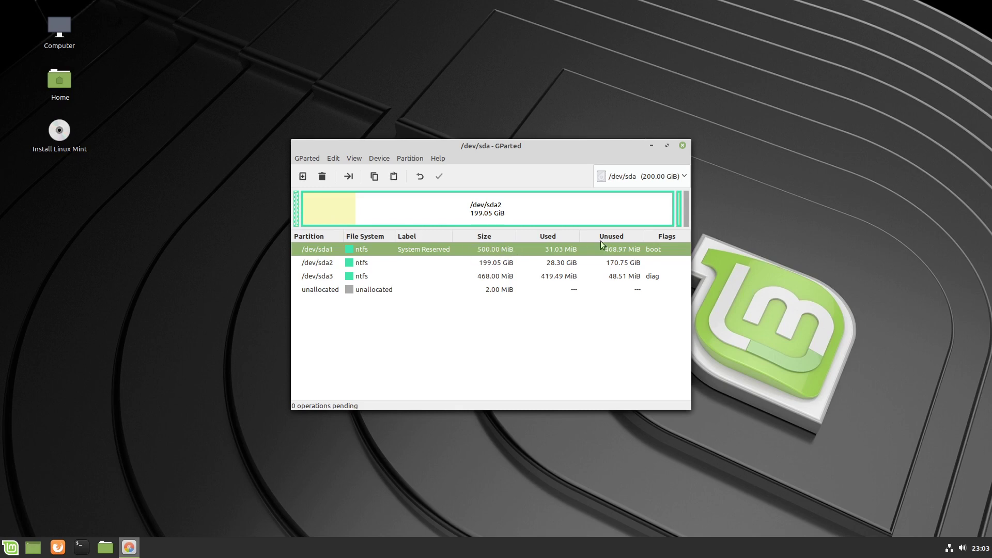
{"action": "left_click", "coordinate": [678, 210]}
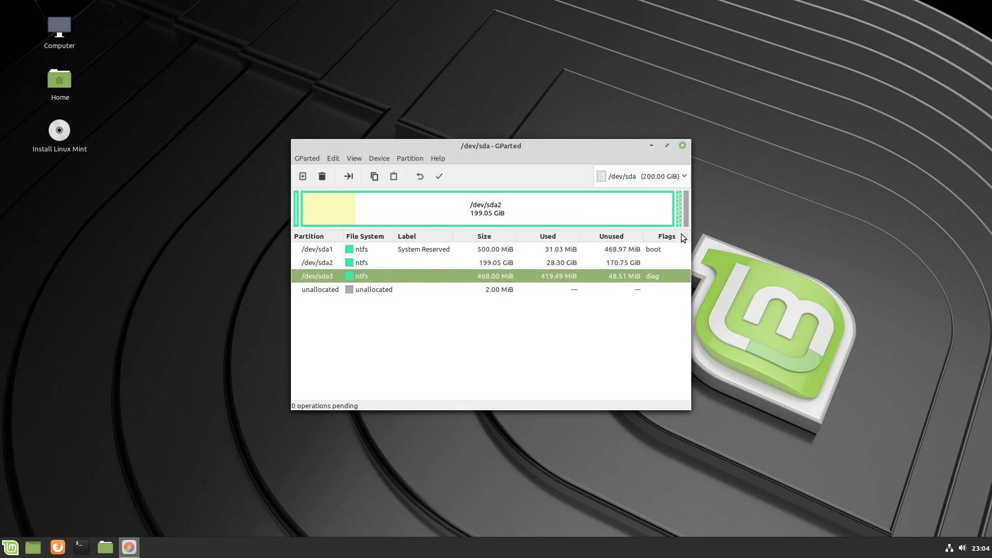
Try several sizes and positions for /dev/sda2, ending at 41173 MiB with no free space preceding it, and queue the resize.
{"action": "left_click", "coordinate": [565, 213]}
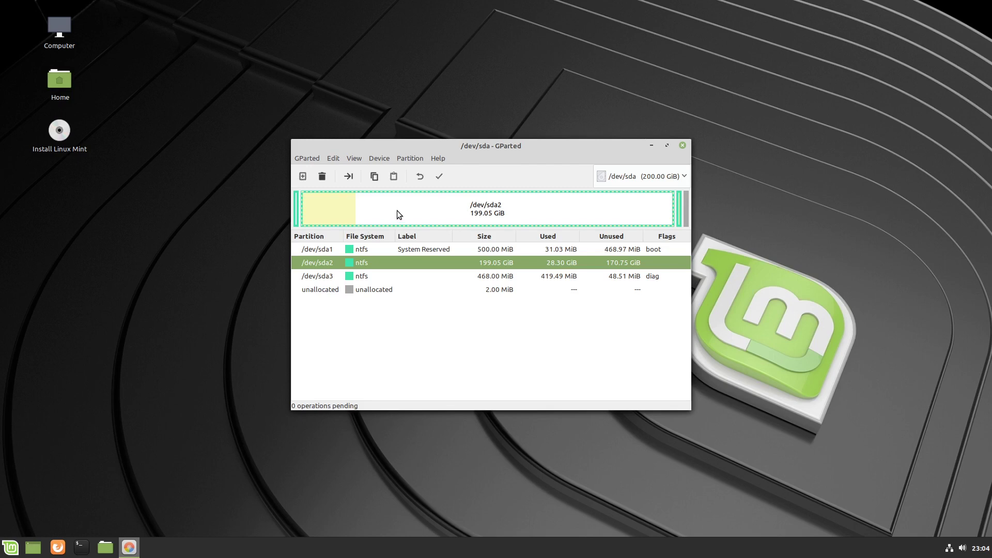
{"action": "left_click", "coordinate": [412, 159]}
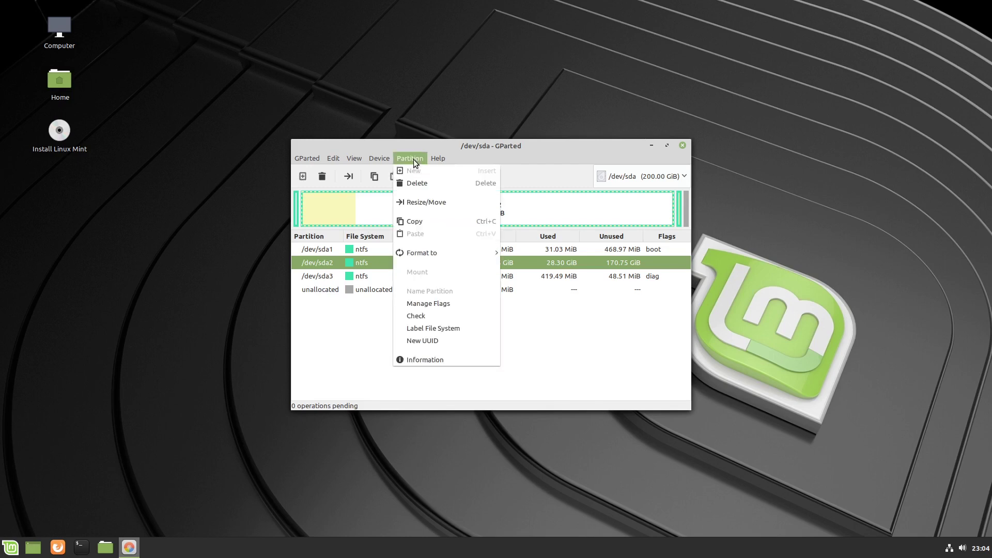
{"action": "left_click", "coordinate": [438, 201]}
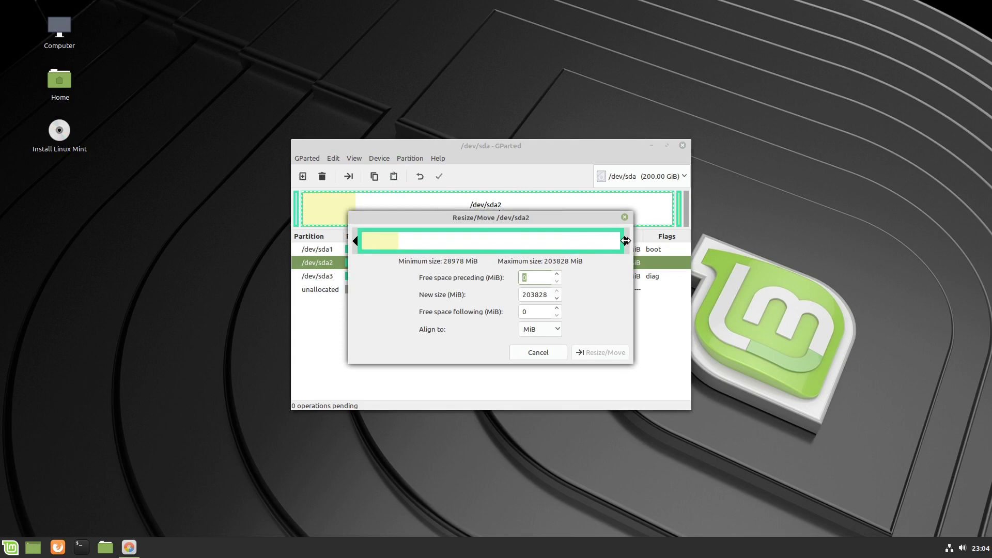
{"action": "left_click_drag", "start_coordinate": [626, 240], "coordinate": [418, 254]}
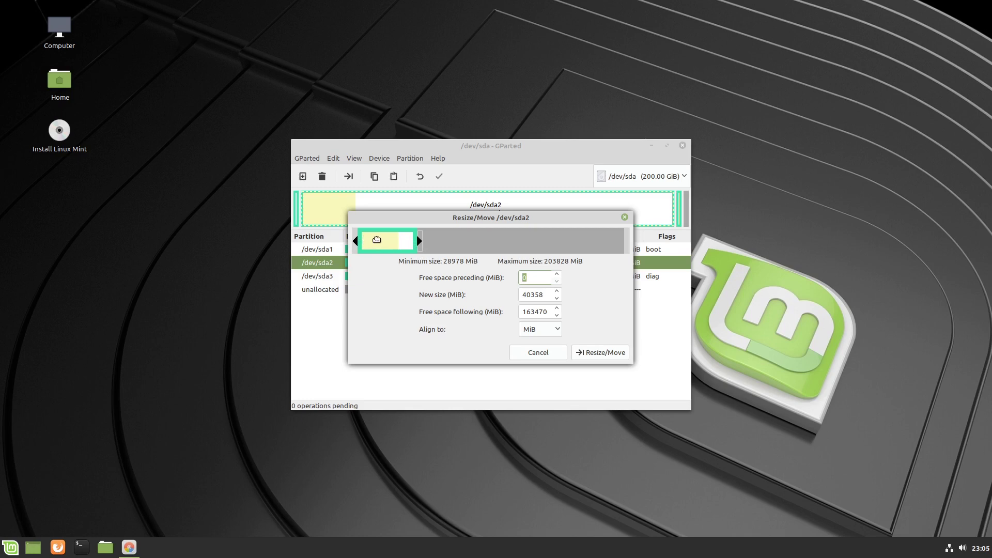
{"action": "left_click_drag", "start_coordinate": [394, 243], "coordinate": [602, 238]}
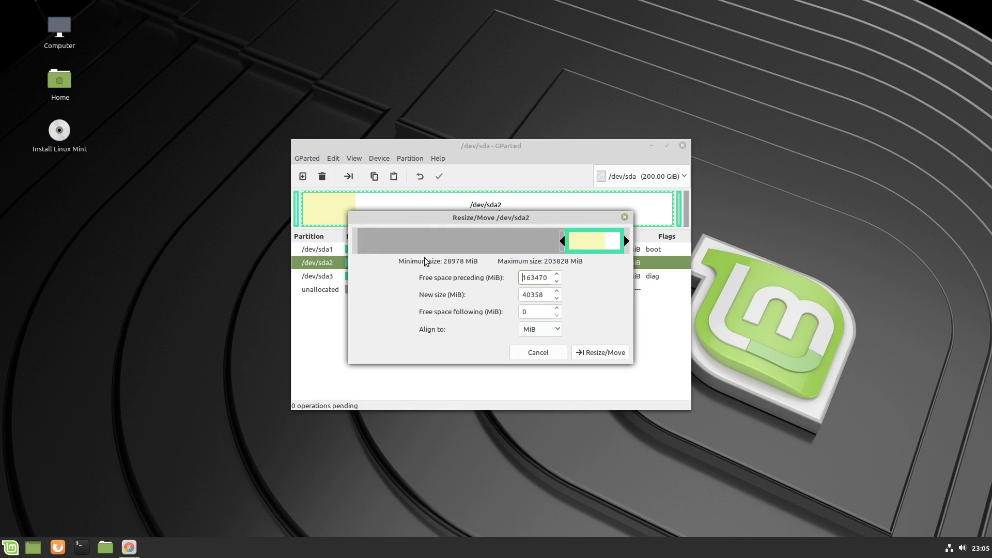
{"action": "left_click_drag", "start_coordinate": [583, 241], "coordinate": [370, 237]}
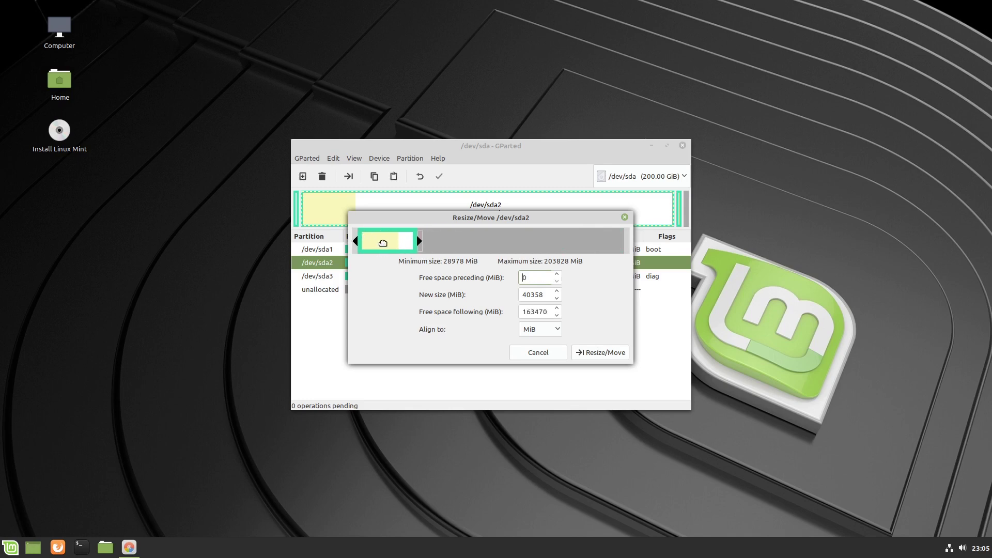
{"action": "left_click_drag", "start_coordinate": [419, 241], "coordinate": [396, 240]}
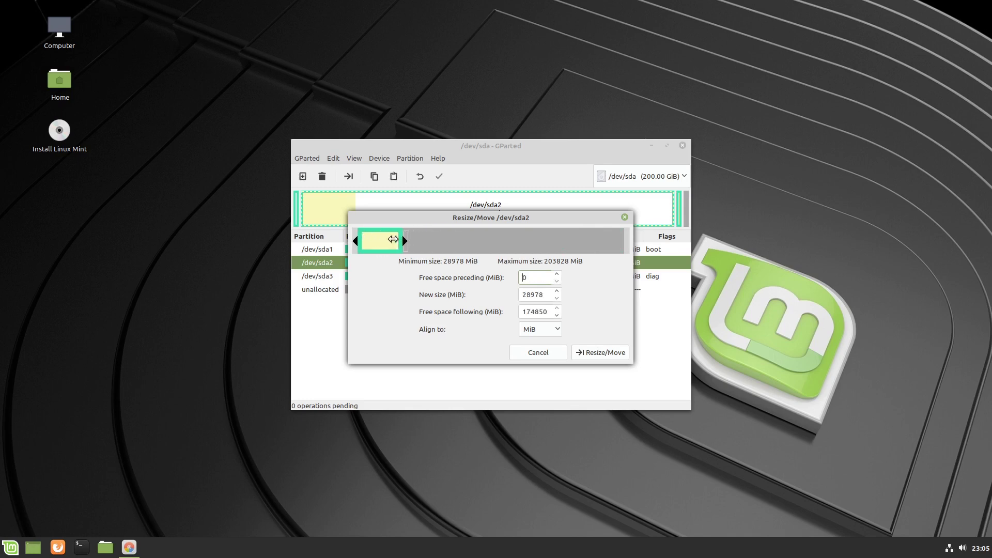
{"action": "double_click", "coordinate": [538, 295]}
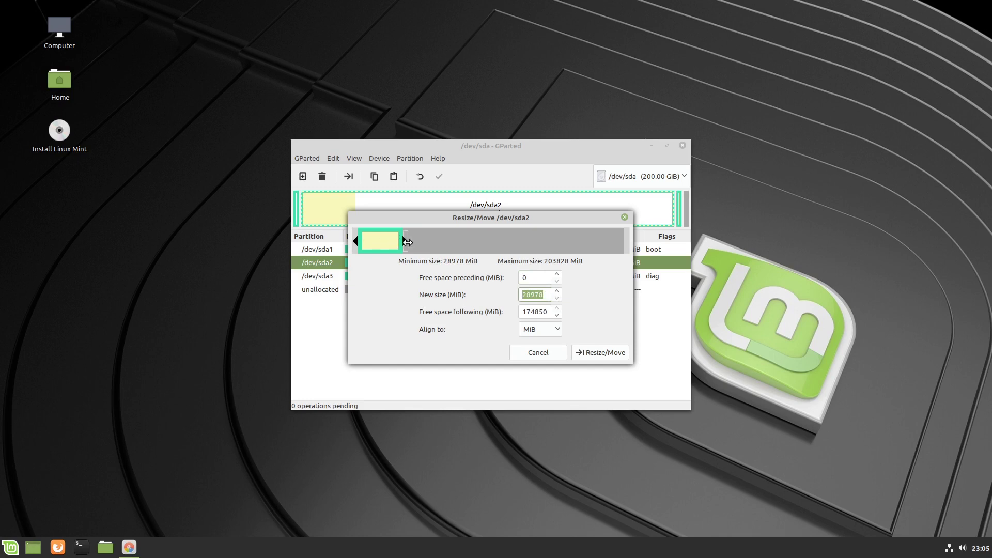
{"action": "left_click_drag", "start_coordinate": [405, 242], "coordinate": [419, 241]}
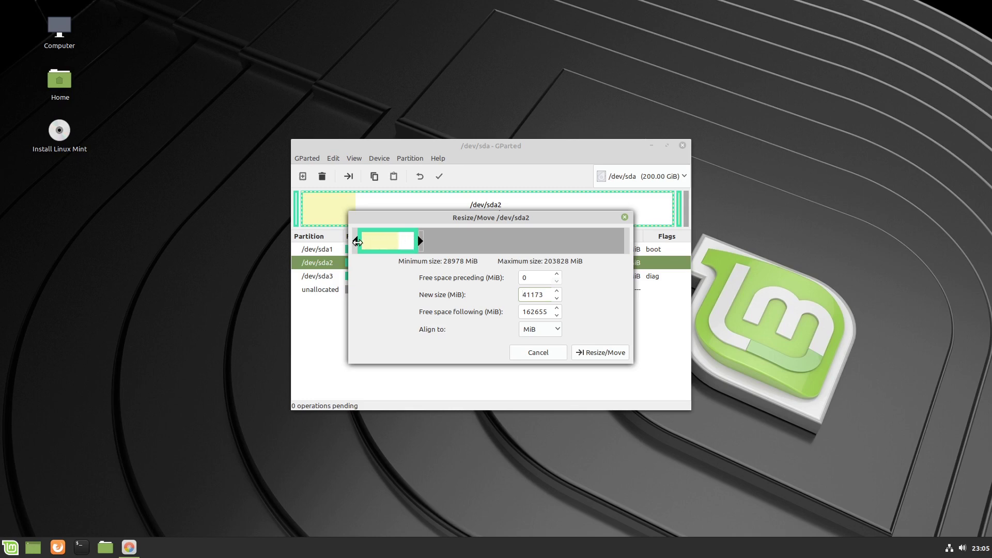
{"action": "left_click", "coordinate": [606, 352]}
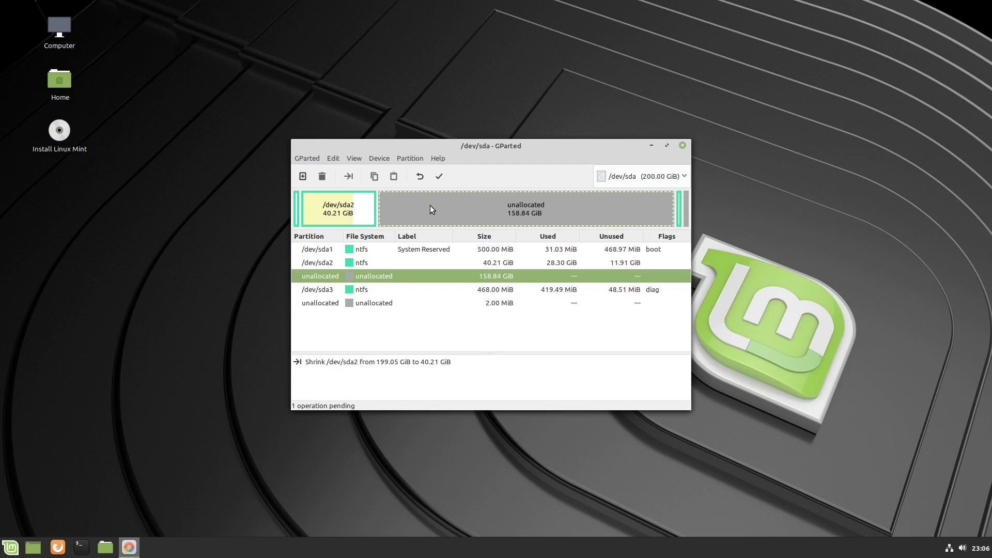
Examine the sda1, sda2 and sda3 partitions and the large unallocated space between sda2 and sda3.
{"action": "left_click", "coordinate": [368, 250]}
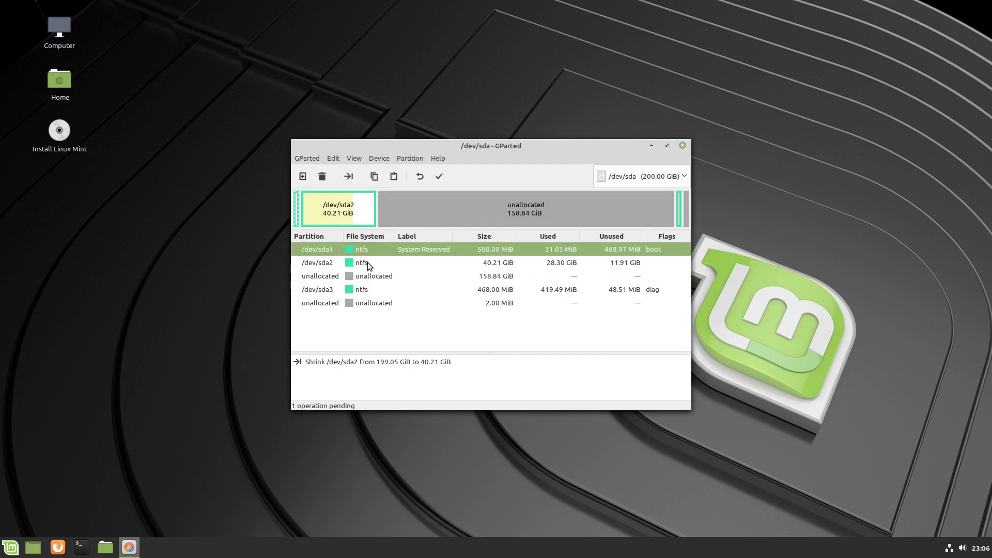
{"action": "left_click", "coordinate": [367, 262]}
{"action": "left_click", "coordinate": [380, 291]}
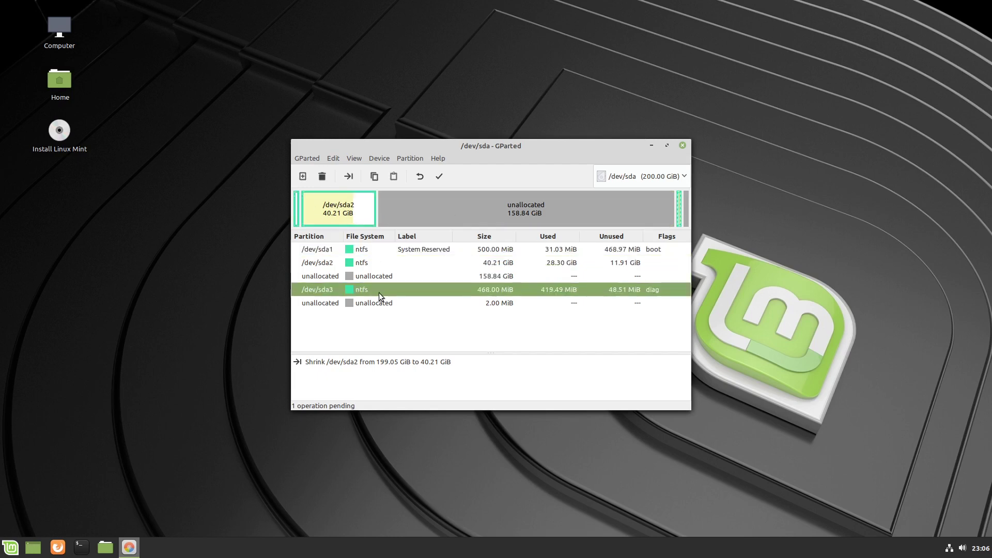
{"action": "left_click", "coordinate": [356, 250]}
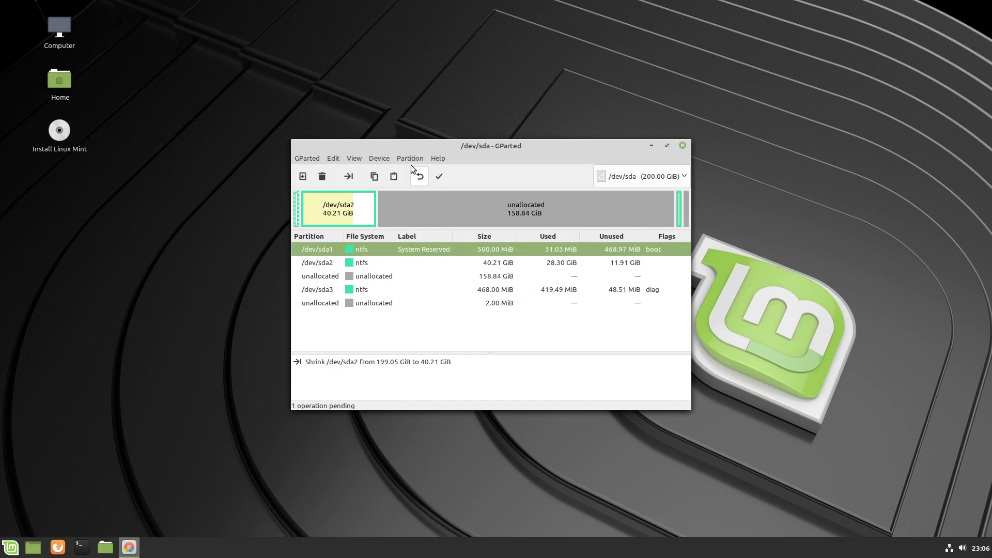
{"action": "left_click", "coordinate": [444, 209]}
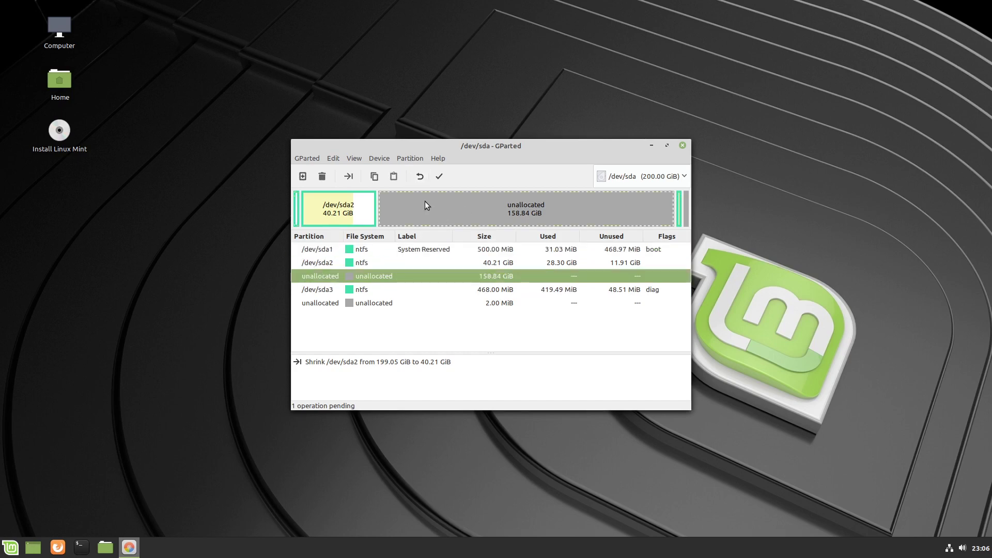
{"action": "left_click", "coordinate": [334, 208]}
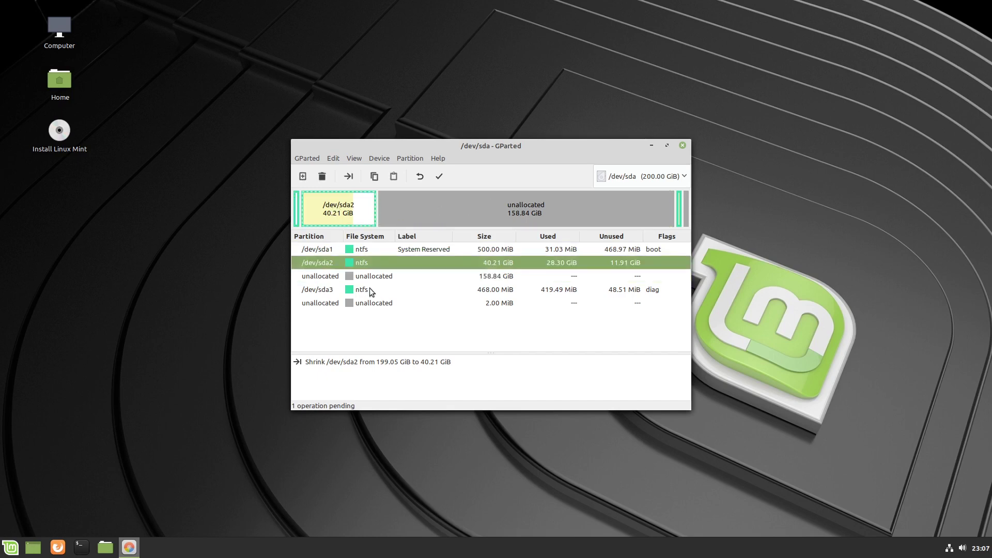
{"action": "left_click", "coordinate": [436, 210]}
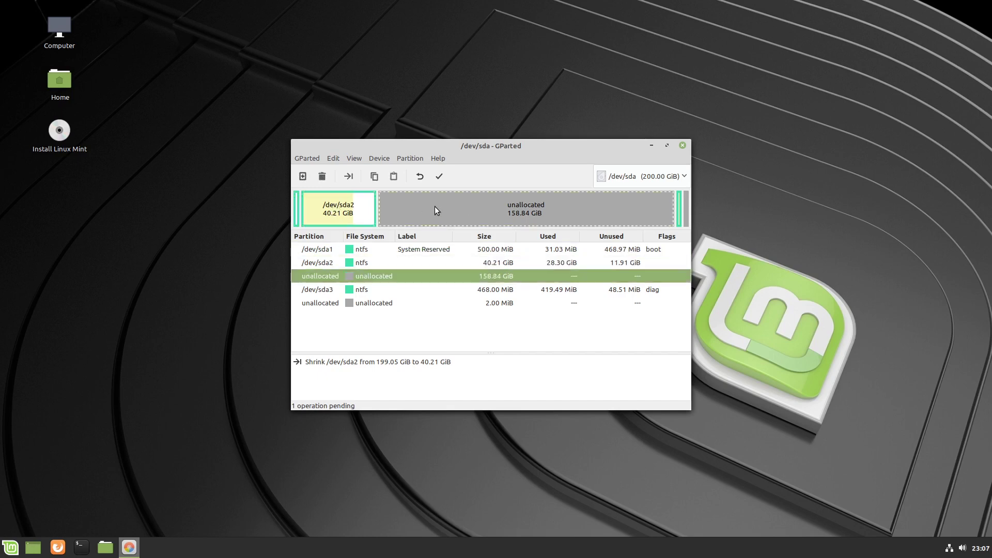
{"action": "left_click", "coordinate": [678, 208]}
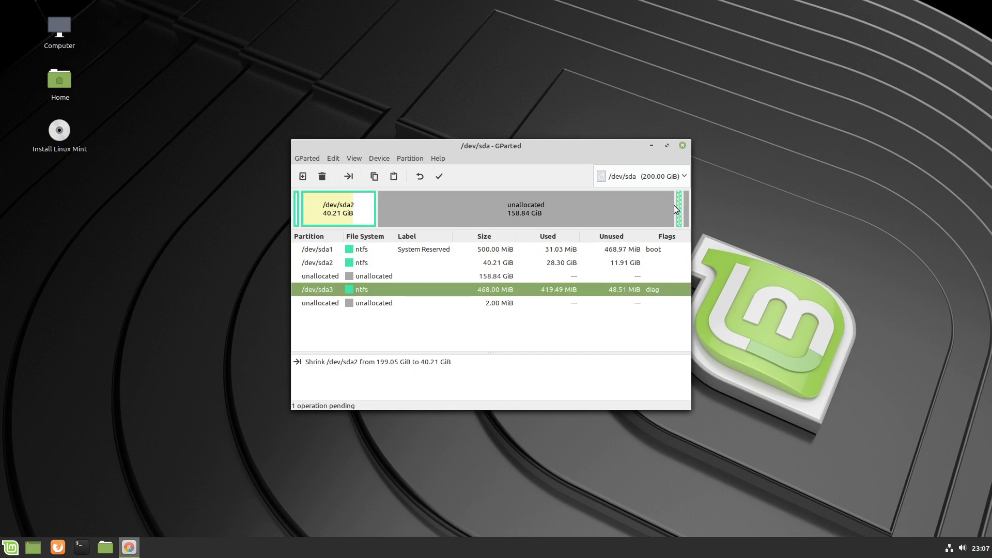
Add a 41965 MiB ext4 primary partition at the start of the large unallocated space.
{"action": "left_click", "coordinate": [402, 207]}
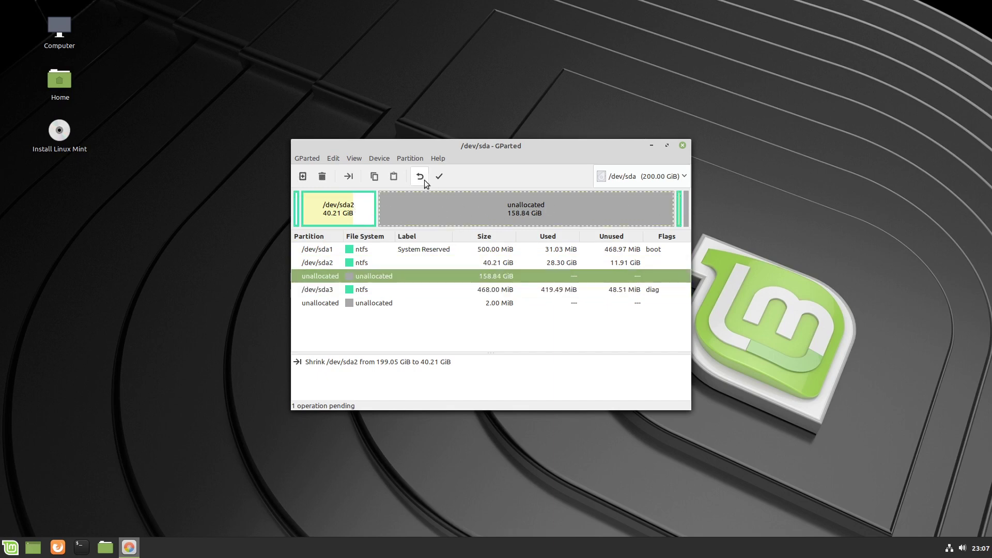
{"action": "left_click", "coordinate": [414, 158]}
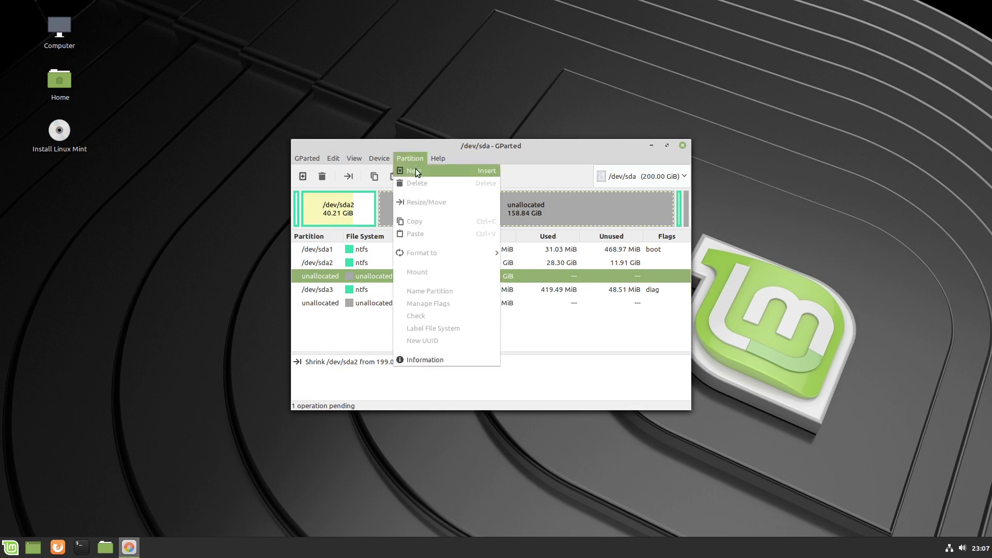
{"action": "left_click", "coordinate": [416, 168]}
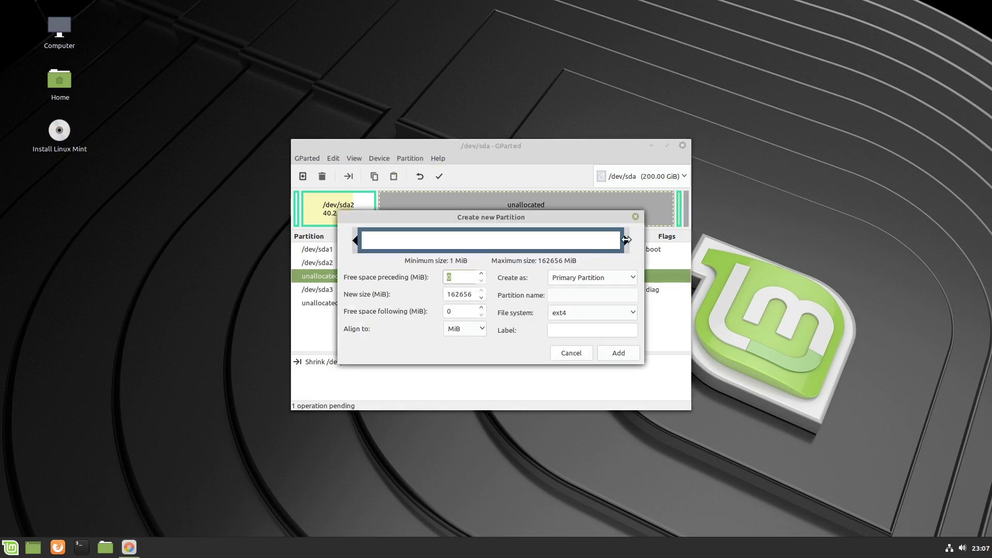
{"action": "left_click_drag", "start_coordinate": [627, 240], "coordinate": [435, 245]}
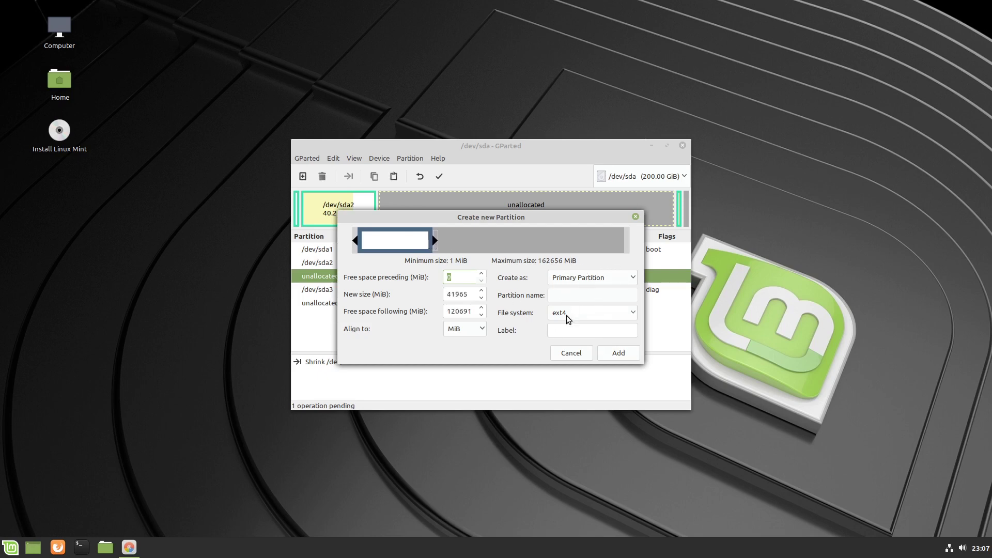
{"action": "left_click", "coordinate": [619, 353]}
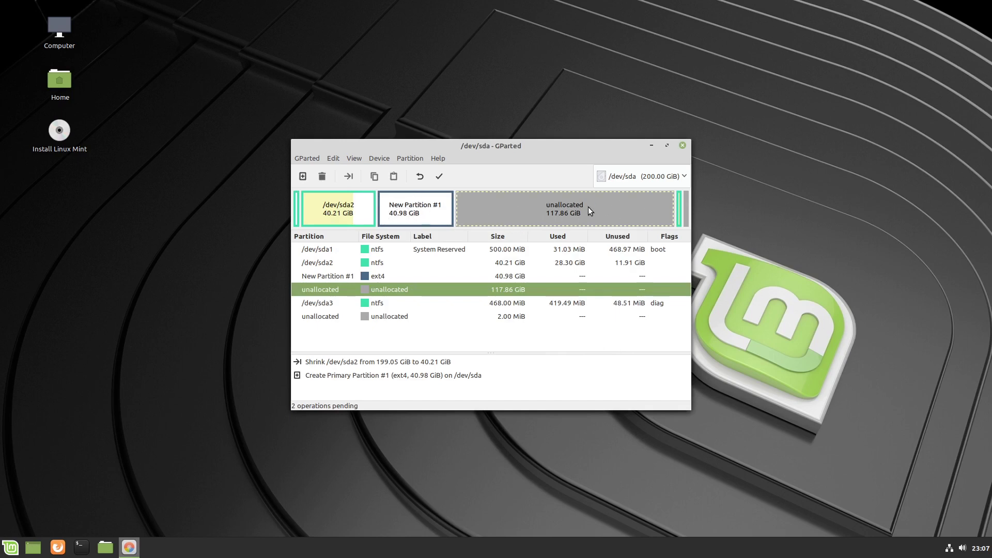
Try to add another partition in the remaining unallocated space, and undo the creation of the ext4 primary partition.
{"action": "left_click", "coordinate": [410, 159]}
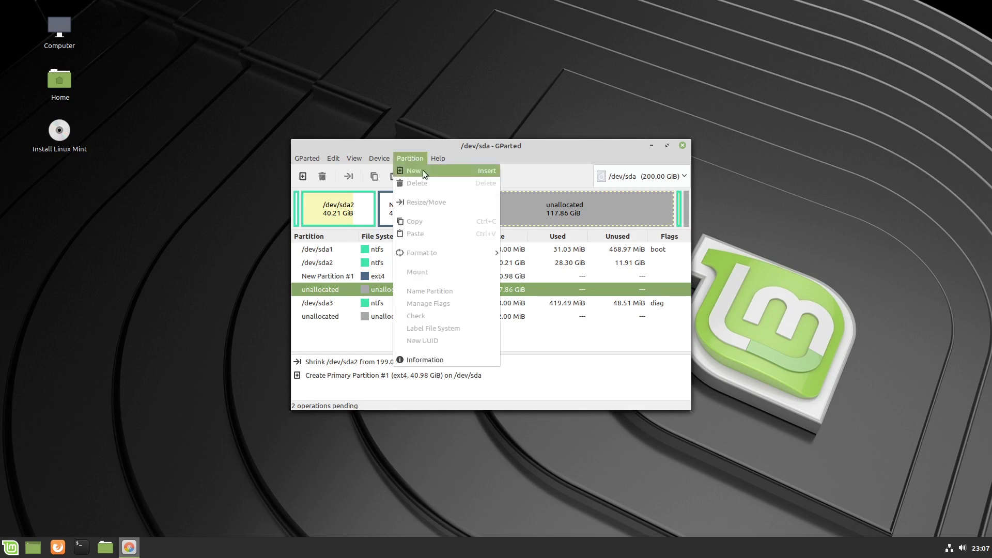
{"action": "left_click", "coordinate": [423, 170]}
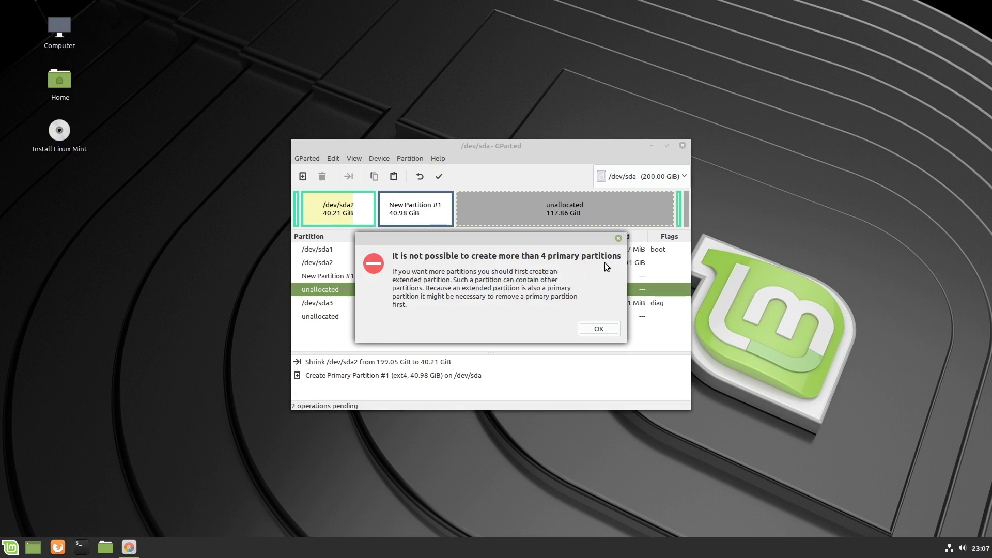
{"action": "left_click", "coordinate": [599, 329]}
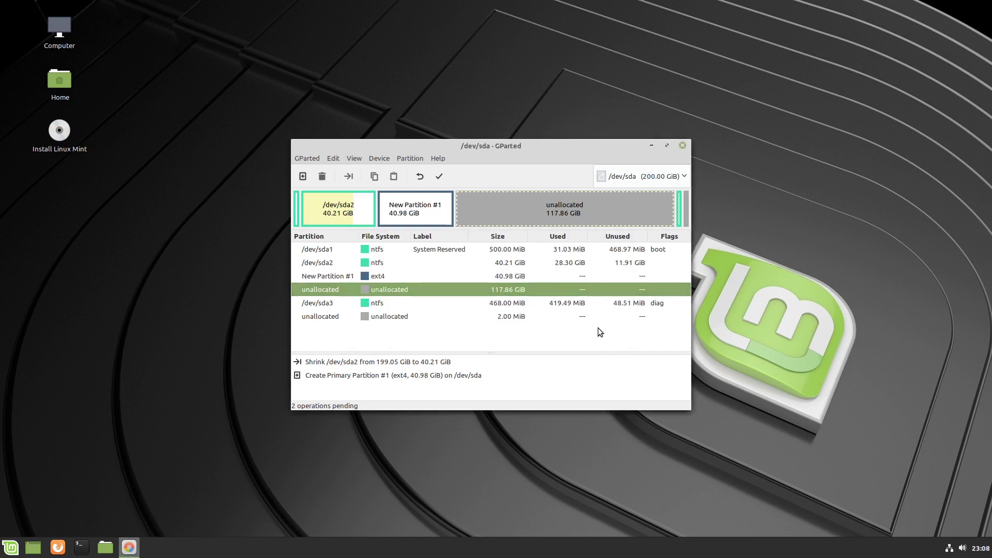
{"action": "left_click", "coordinate": [412, 208]}
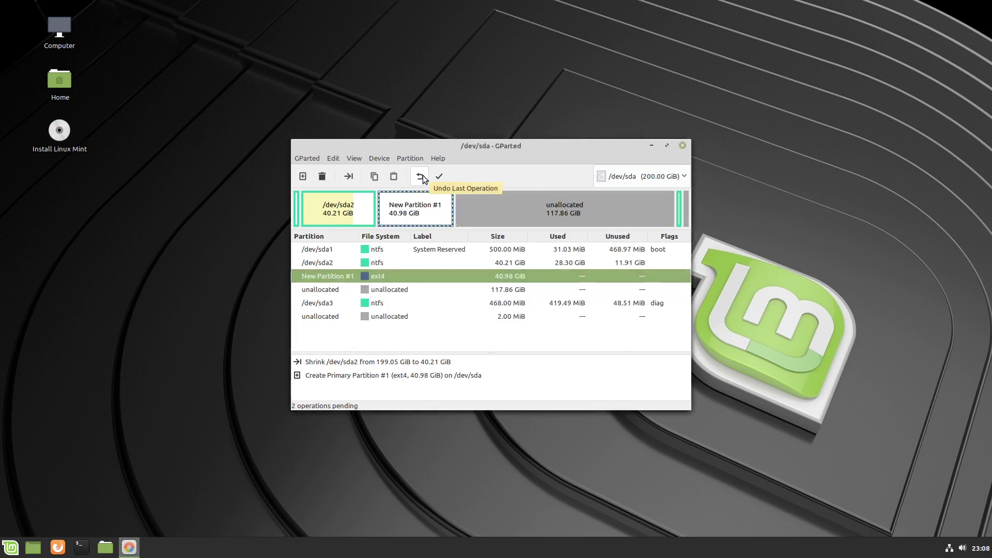
{"action": "left_click", "coordinate": [421, 177]}
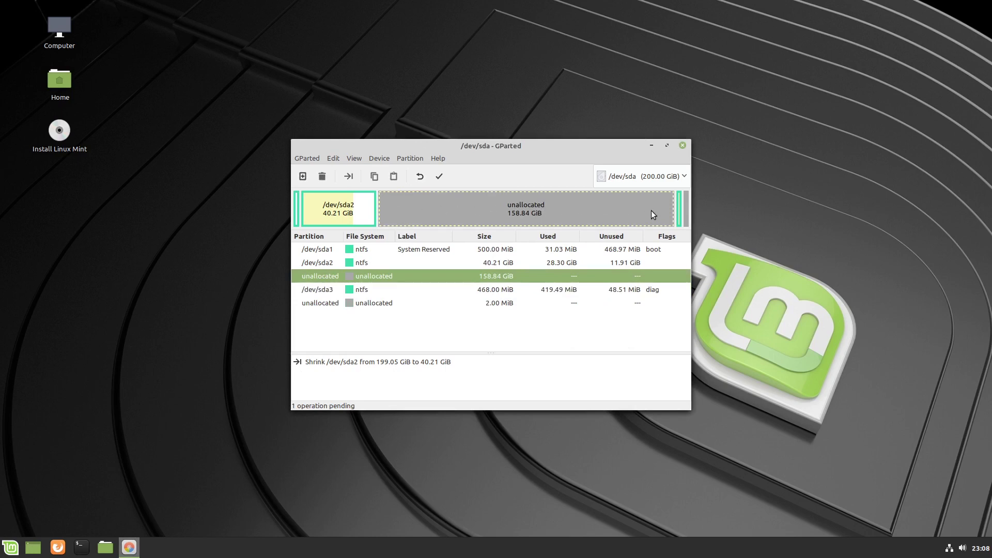
Add an extended partition of 162656 MiB that fills the whole unallocated space after sda2.
{"action": "left_click", "coordinate": [411, 158]}
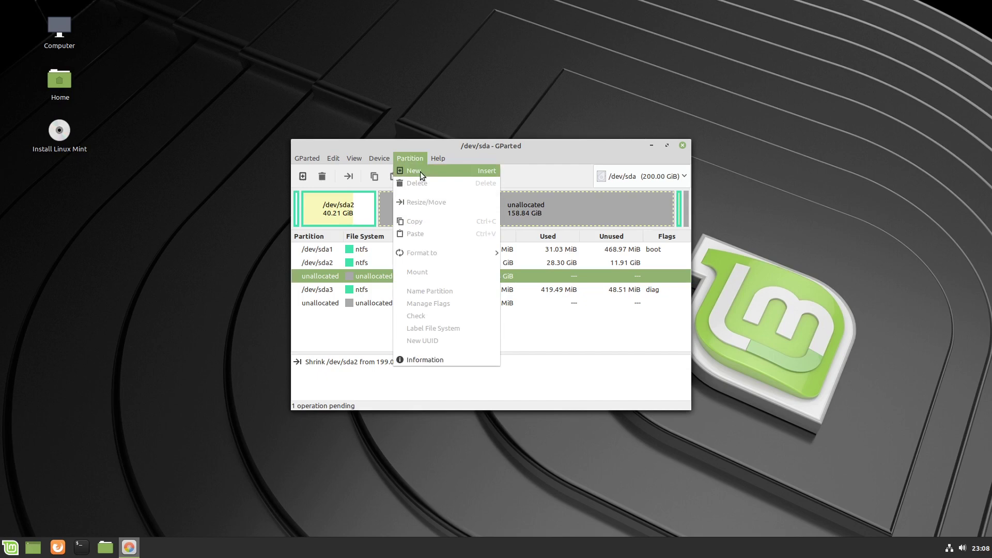
{"action": "left_click", "coordinate": [420, 172]}
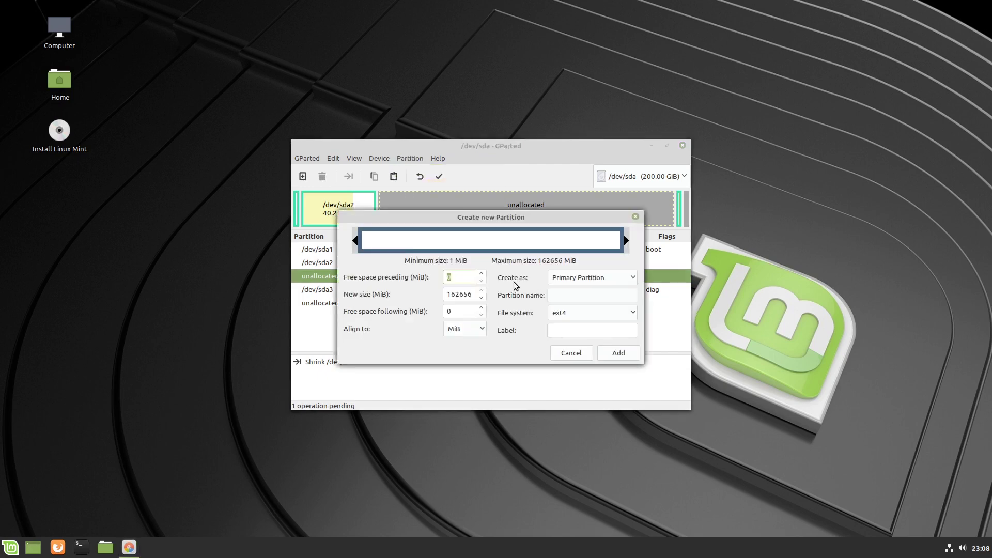
{"action": "left_click", "coordinate": [607, 279]}
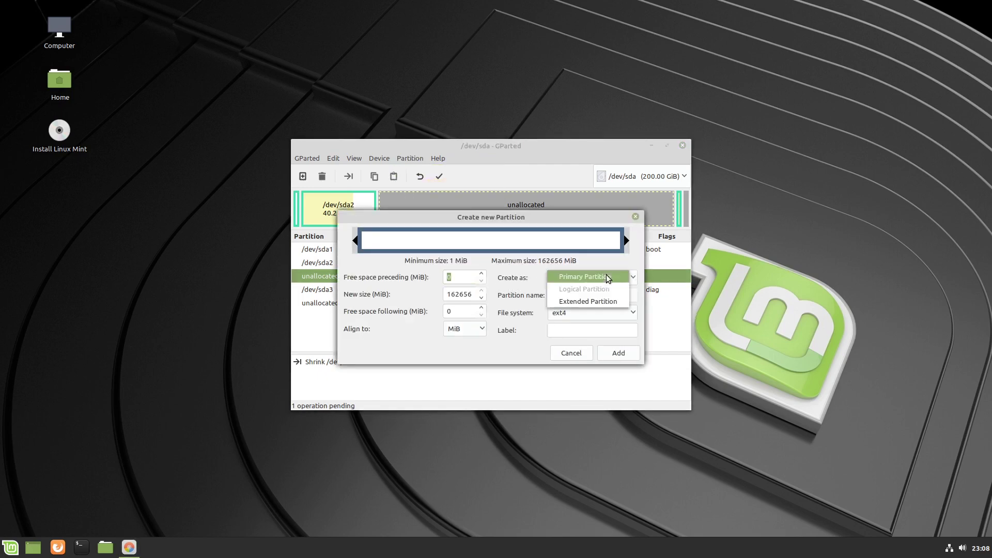
{"action": "left_click", "coordinate": [619, 303]}
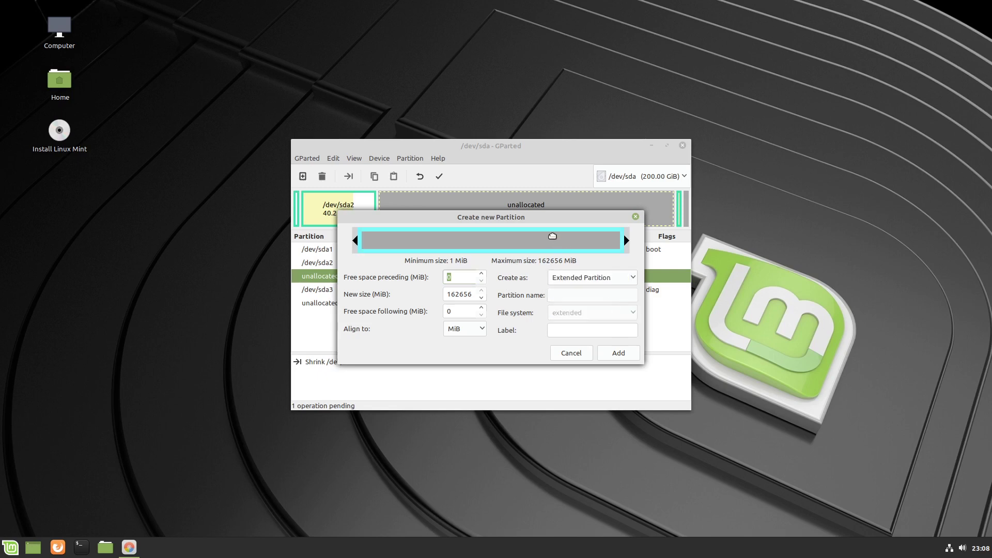
{"action": "left_click", "coordinate": [614, 353]}
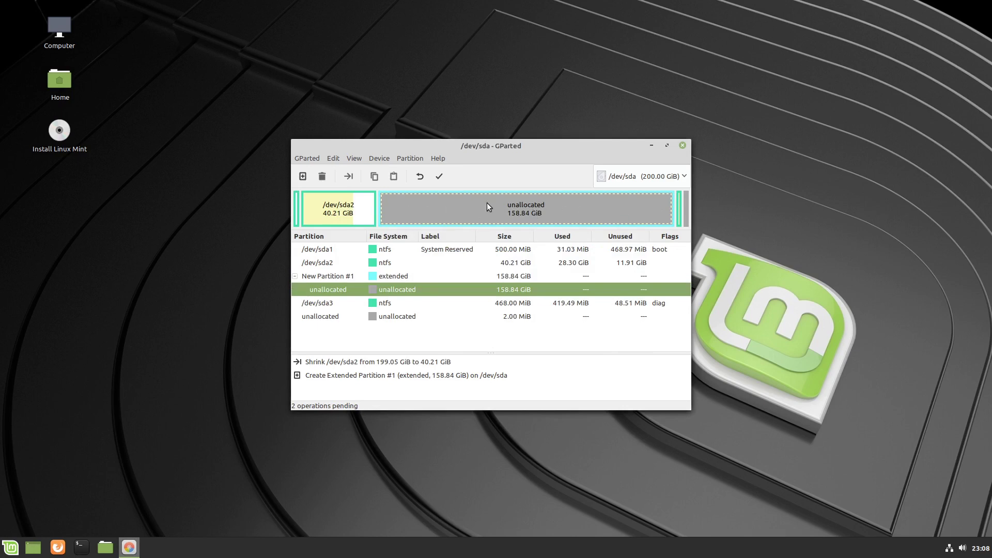
Add a 114835 MiB NTFS logical partition labelled Data at the start of the extended partition, leaving 47820 MiB free after it.
{"action": "left_click", "coordinate": [411, 159]}
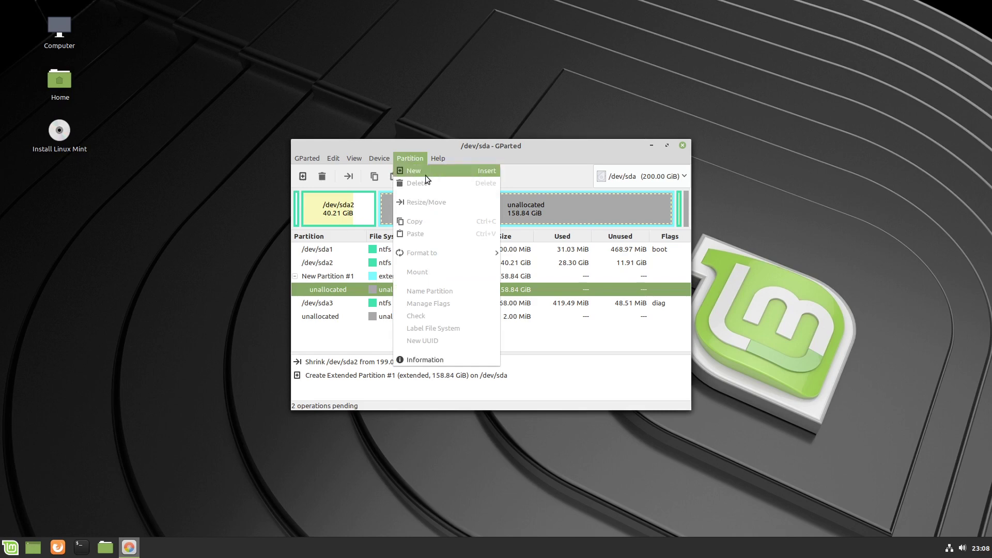
{"action": "left_click", "coordinate": [426, 175]}
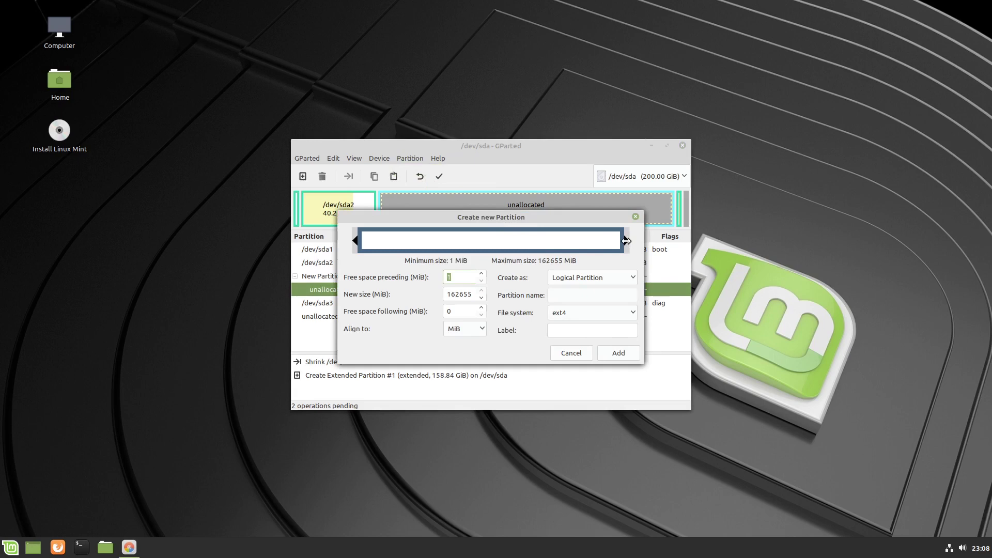
{"action": "left_click_drag", "start_coordinate": [626, 241], "coordinate": [549, 241]}
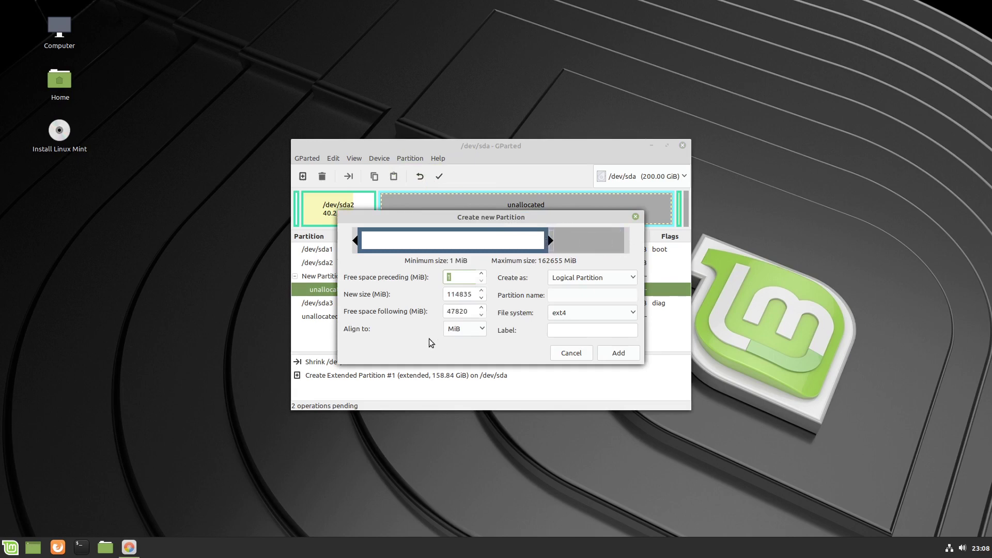
{"action": "double_click", "coordinate": [465, 312]}
{"action": "double_click", "coordinate": [471, 294]}
{"action": "left_click", "coordinate": [582, 314]}
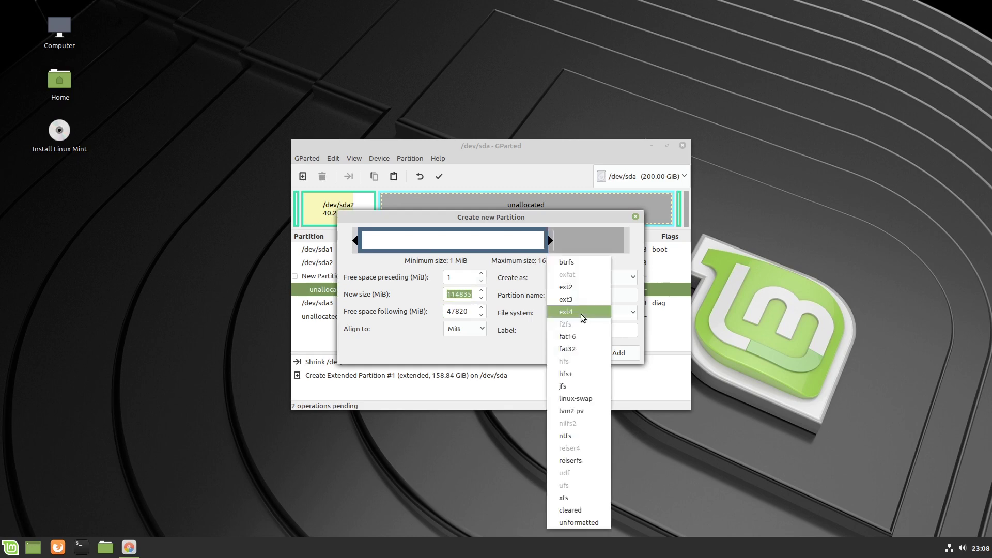
{"action": "left_click", "coordinate": [581, 314]}
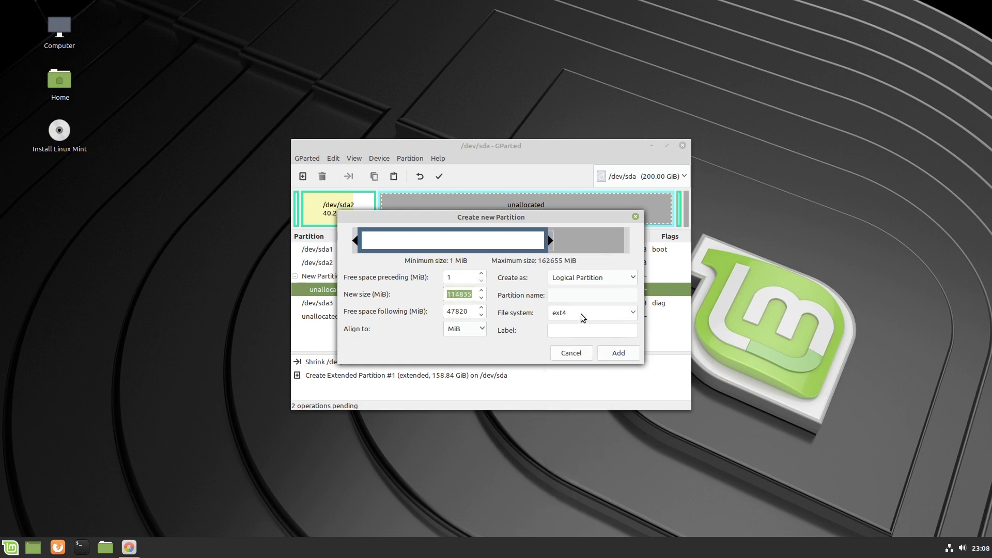
{"action": "left_click", "coordinate": [619, 312]}
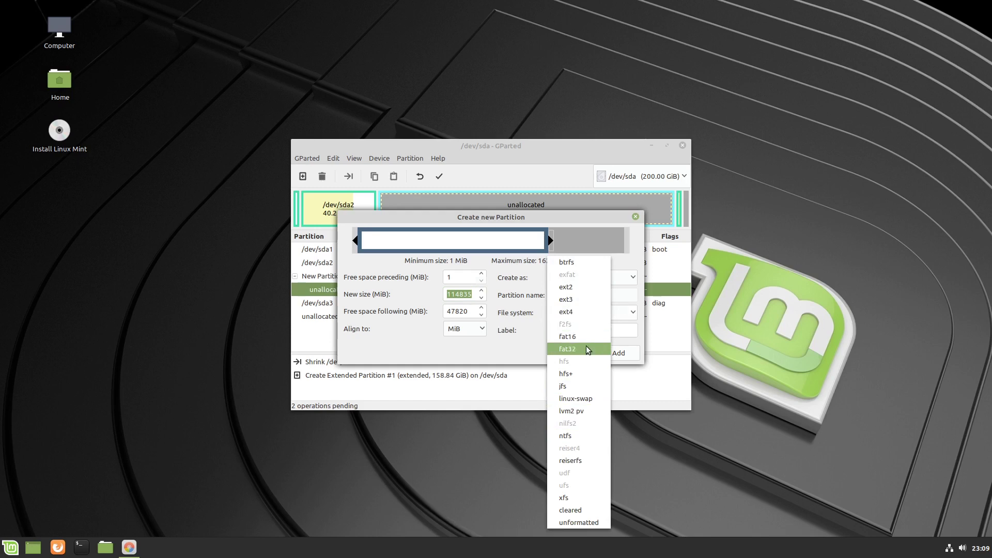
{"action": "left_click", "coordinate": [588, 435]}
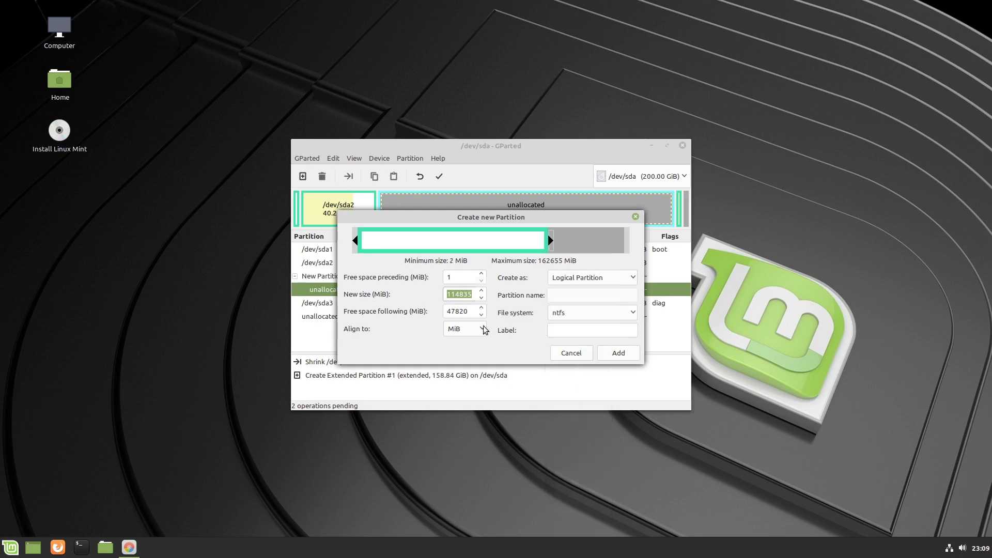
{"action": "left_click", "coordinate": [569, 330]}
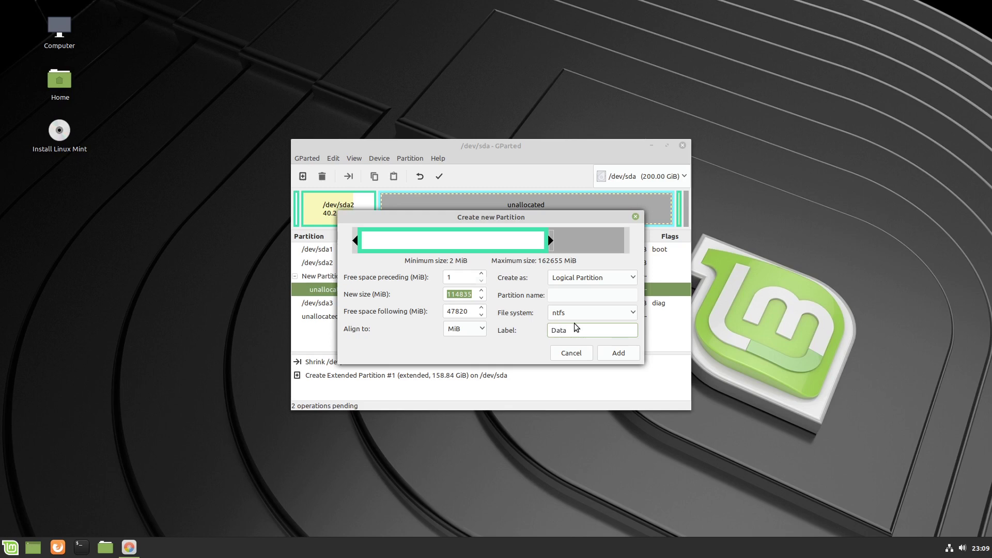
{"action": "left_click", "coordinate": [618, 354]}
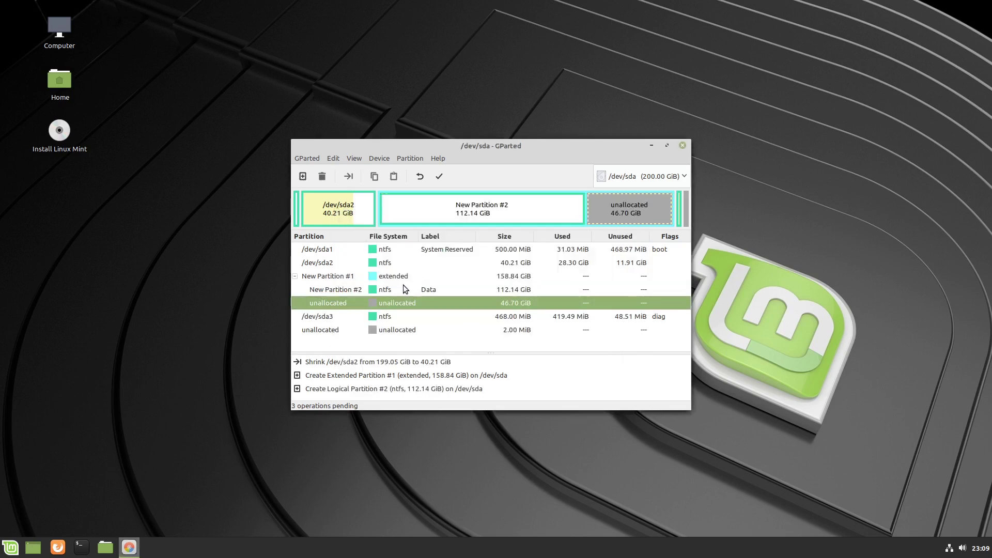
Add a 47819 MiB ext4 logical partition that fills the remaining unallocated space inside the extended partition.
{"action": "left_click", "coordinate": [386, 291]}
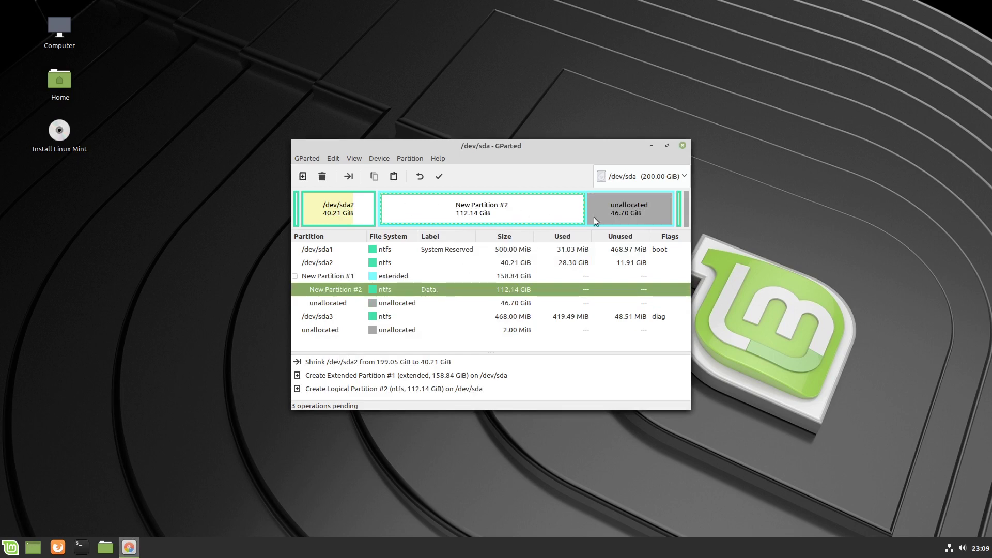
{"action": "left_click", "coordinate": [623, 202]}
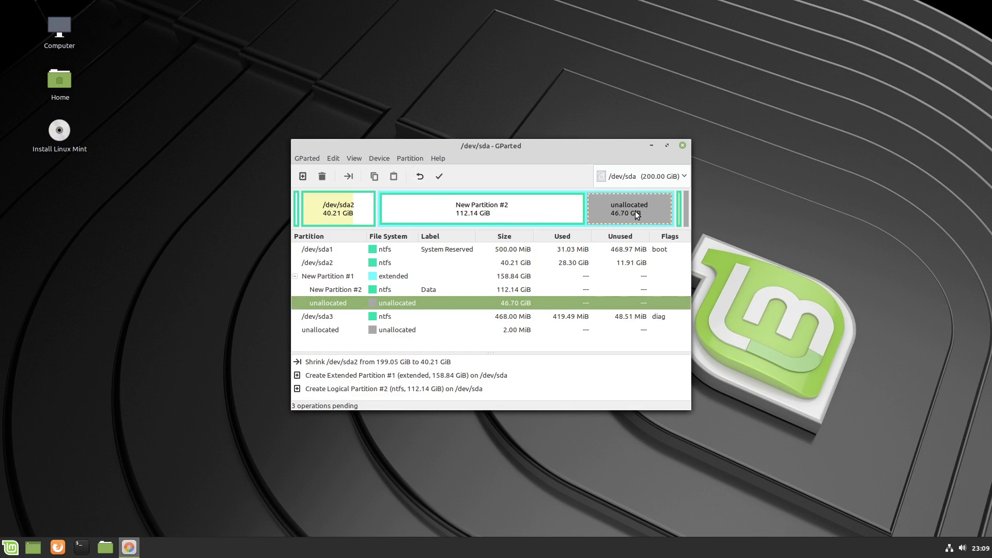
{"action": "left_click", "coordinate": [405, 158]}
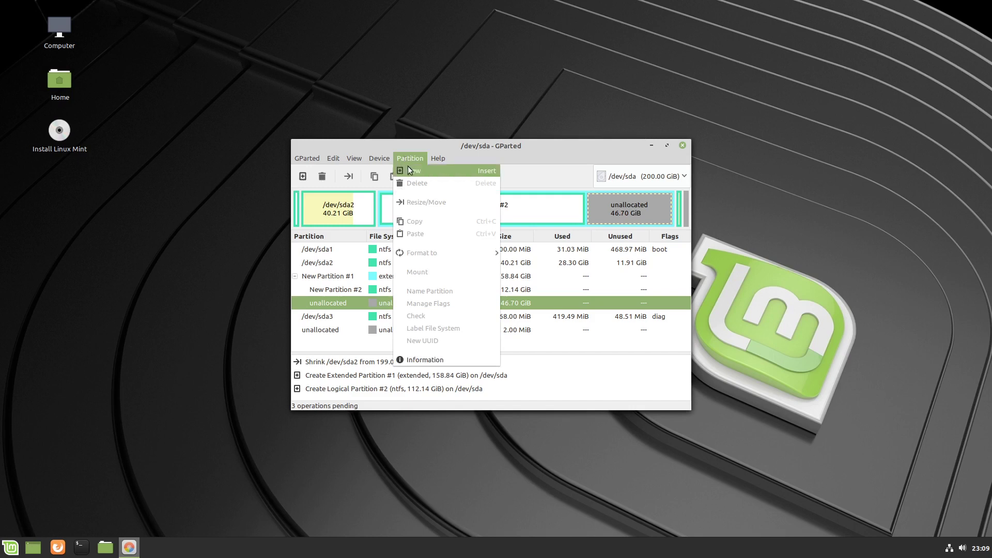
{"action": "left_click", "coordinate": [408, 167]}
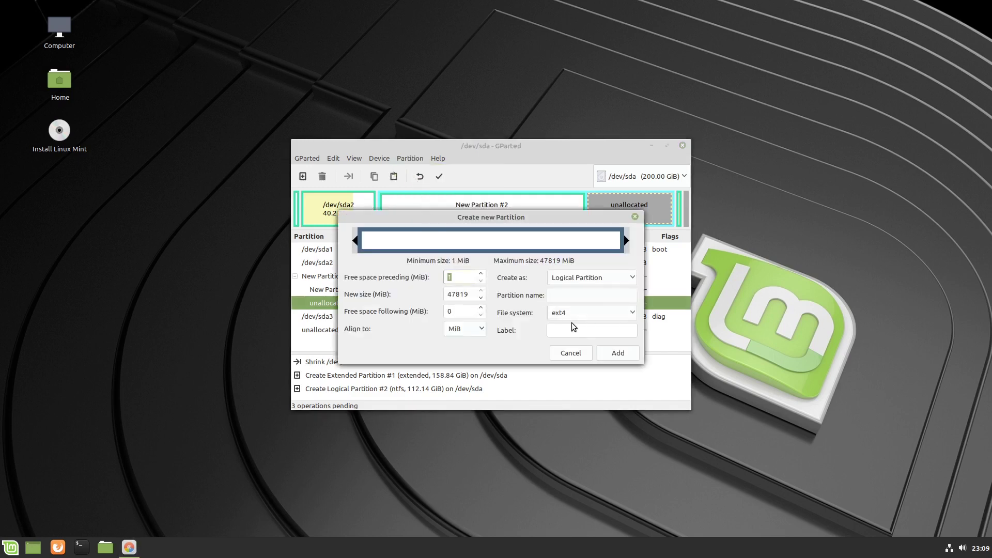
{"action": "left_click", "coordinate": [619, 353]}
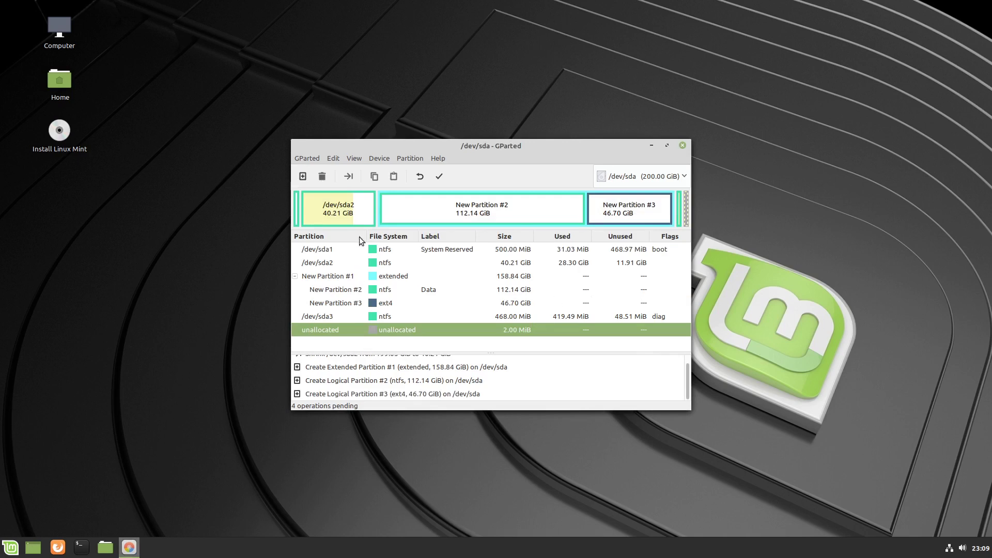
Review the planned partitions on /dev/sda and apply all pending operations to the disk.
{"action": "left_click", "coordinate": [311, 218]}
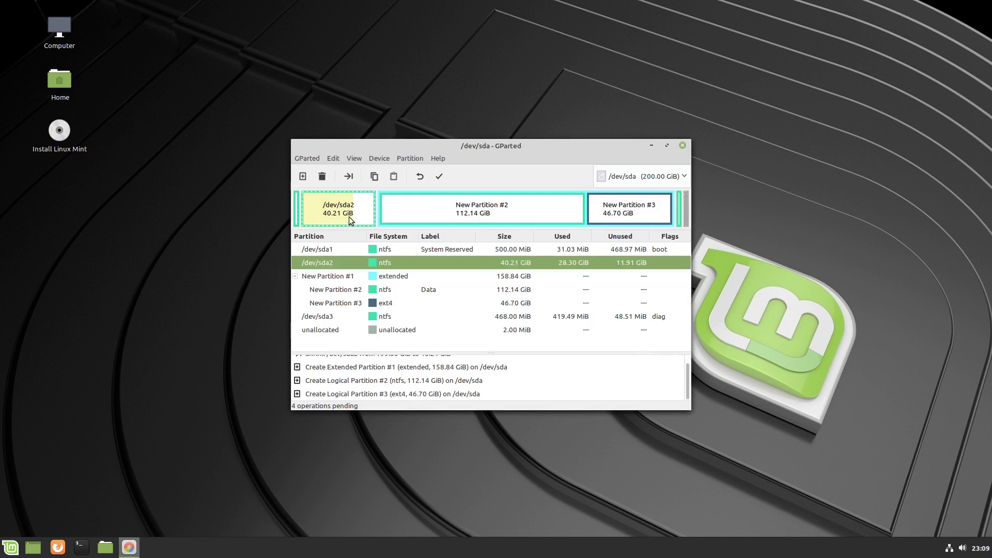
{"action": "left_click", "coordinate": [532, 217]}
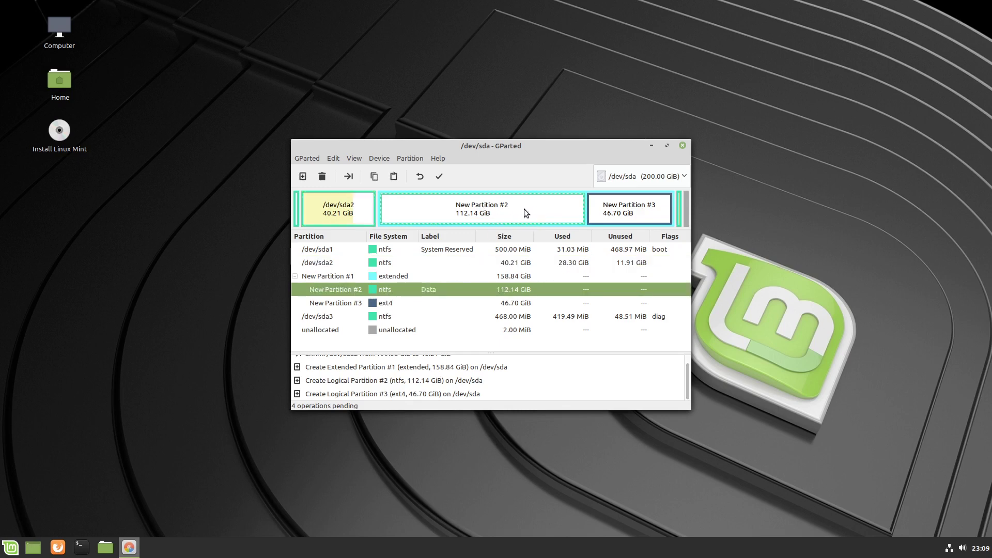
{"action": "left_click", "coordinate": [624, 211]}
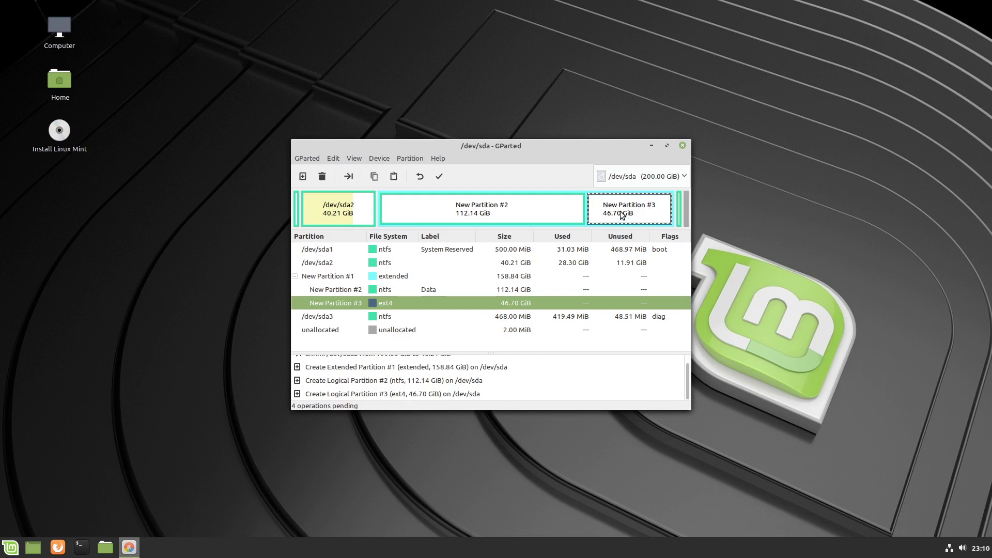
{"action": "left_click", "coordinate": [296, 211]}
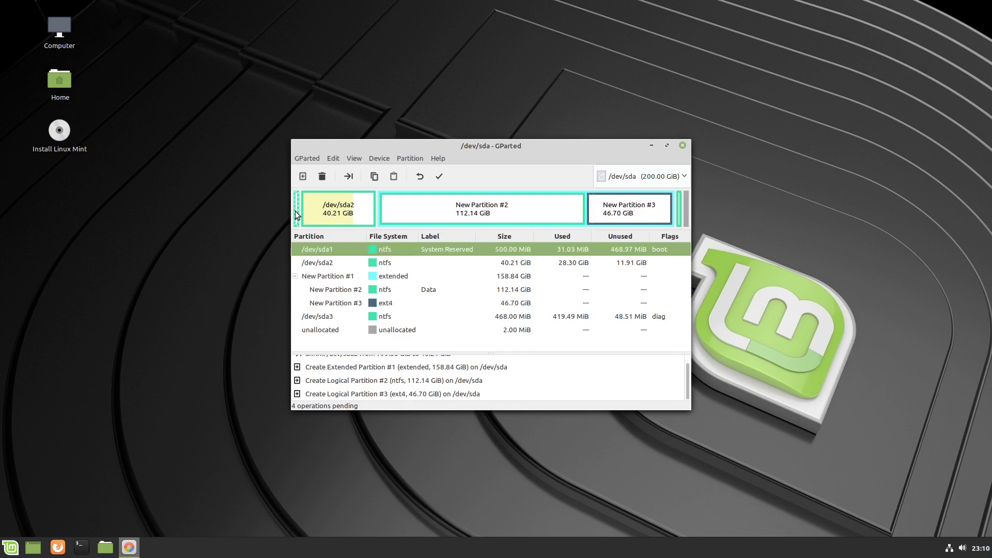
{"action": "left_click", "coordinate": [680, 208]}
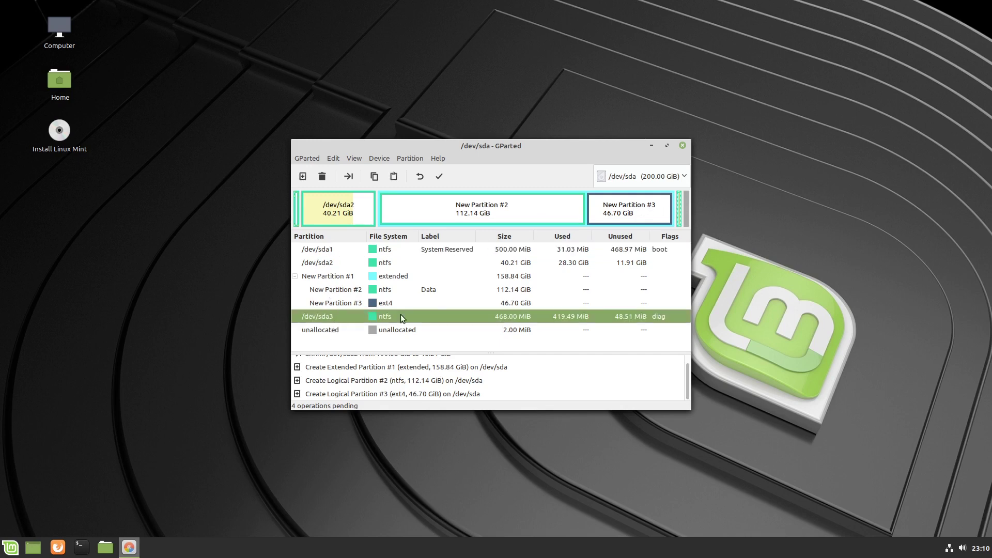
{"action": "left_click", "coordinate": [430, 198]}
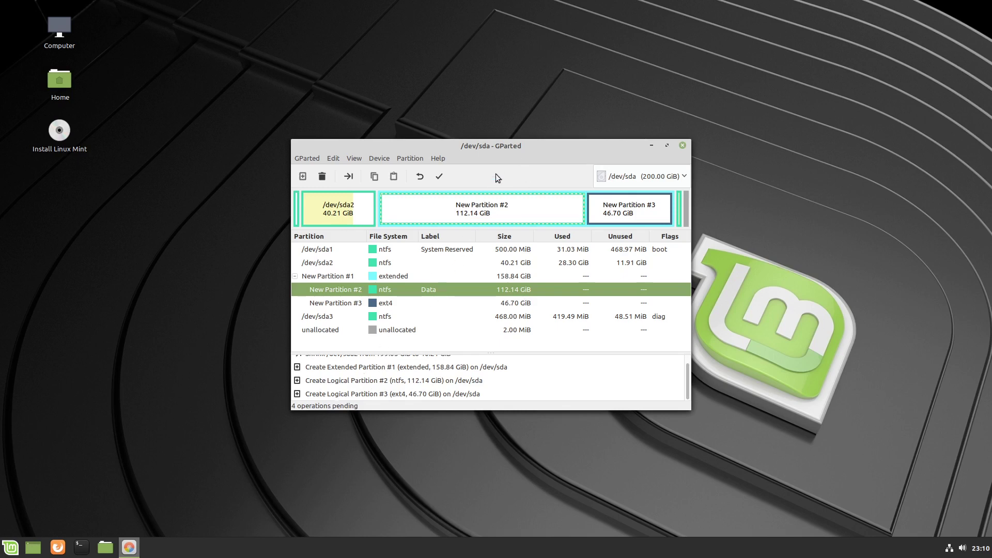
{"action": "left_click", "coordinate": [440, 176]}
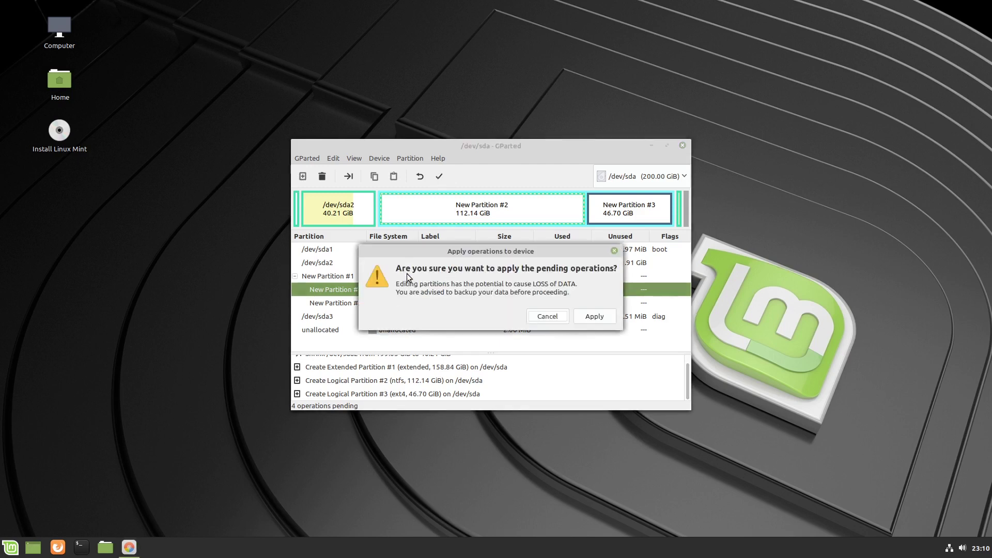
{"action": "left_click", "coordinate": [603, 317]}
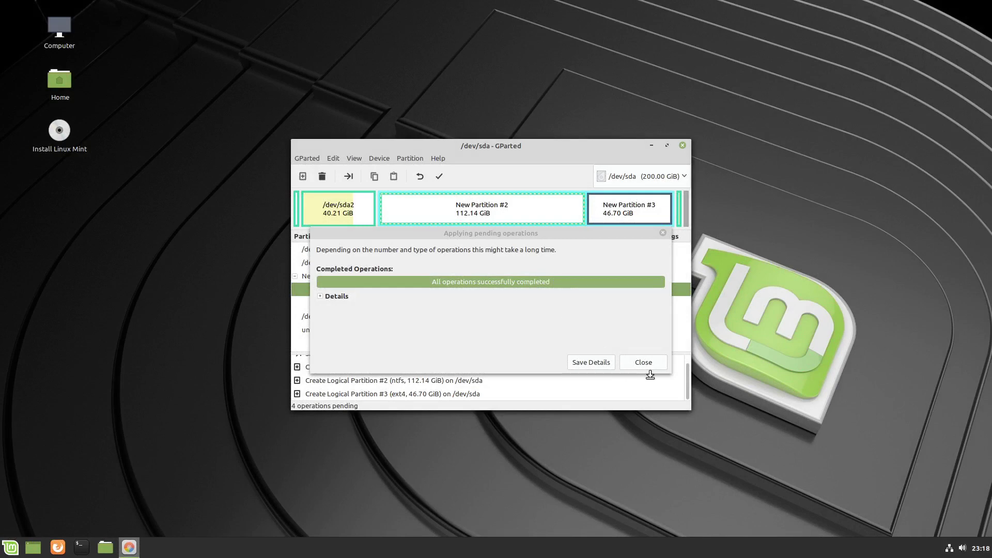
{"action": "left_click", "coordinate": [650, 361]}
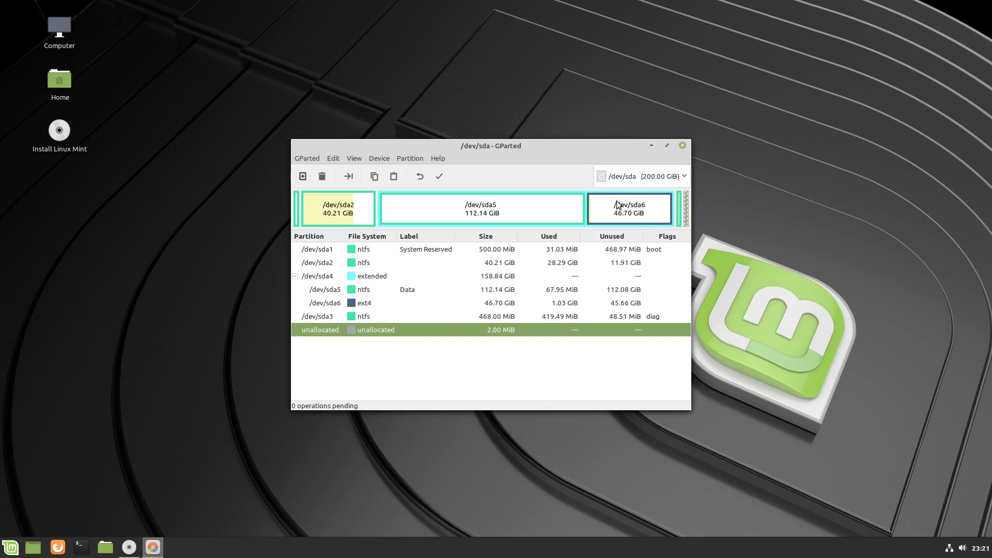
Check the new sda6 ext4 and sda5 Data partitions, and close the partition editor.
{"action": "left_click", "coordinate": [640, 216]}
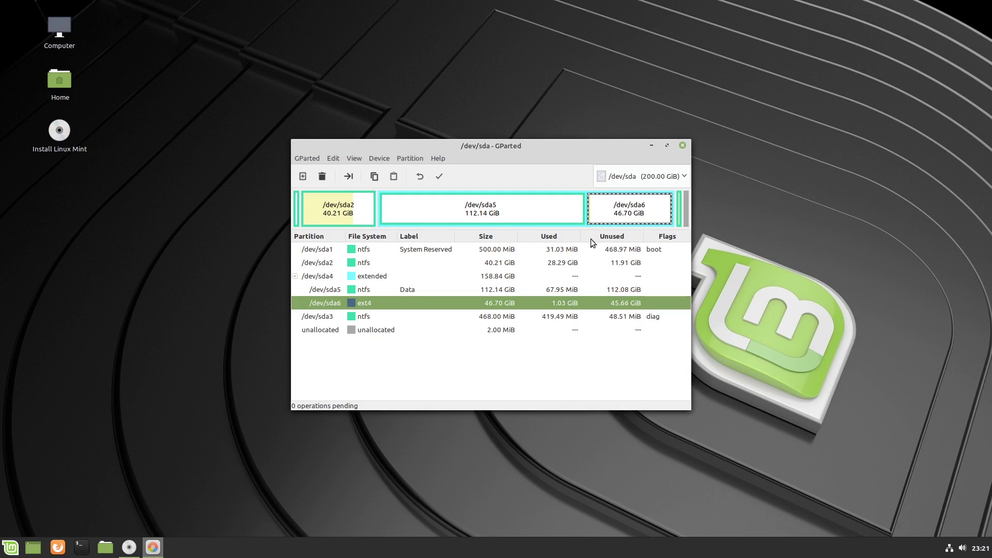
{"action": "left_click", "coordinate": [447, 288]}
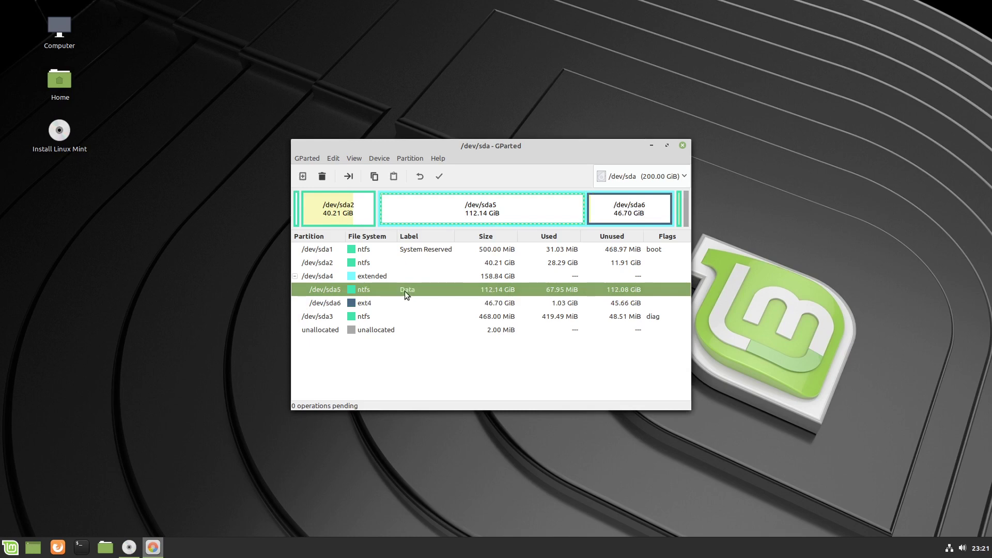
{"action": "left_click", "coordinate": [326, 303]}
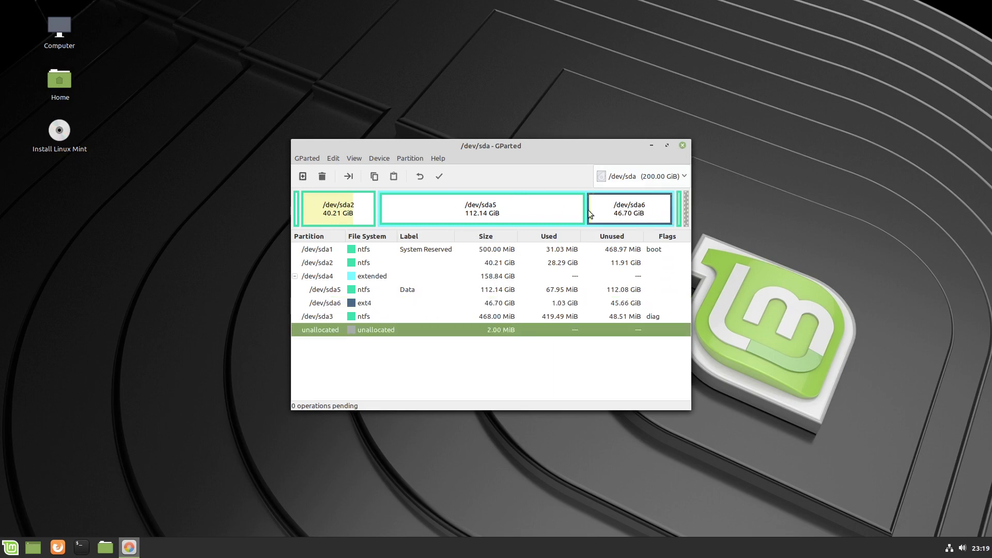
{"action": "left_click", "coordinate": [682, 147]}
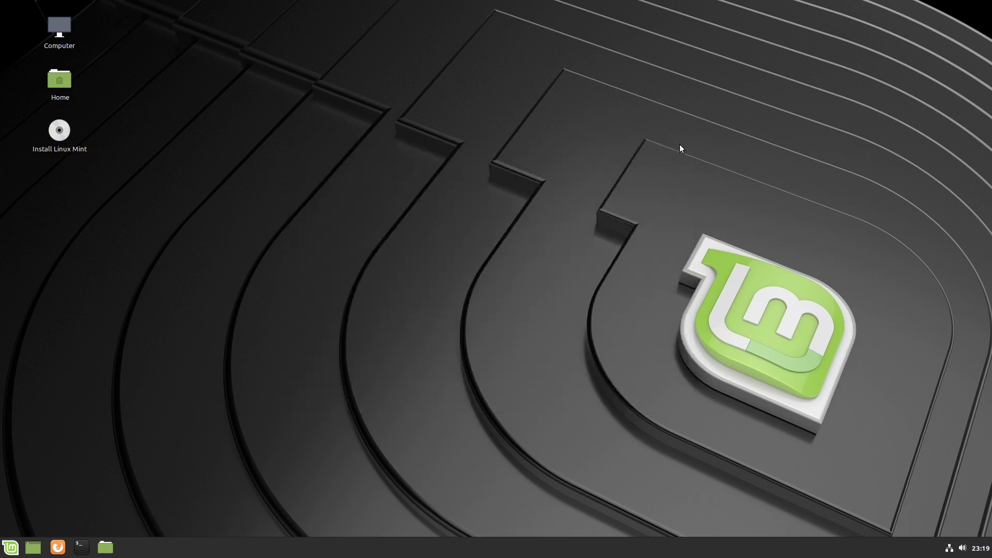
Start the Linux Mint installer with English, the English (US) keyboard layout and third-party software included.
{"action": "double_click", "coordinate": [57, 133]}
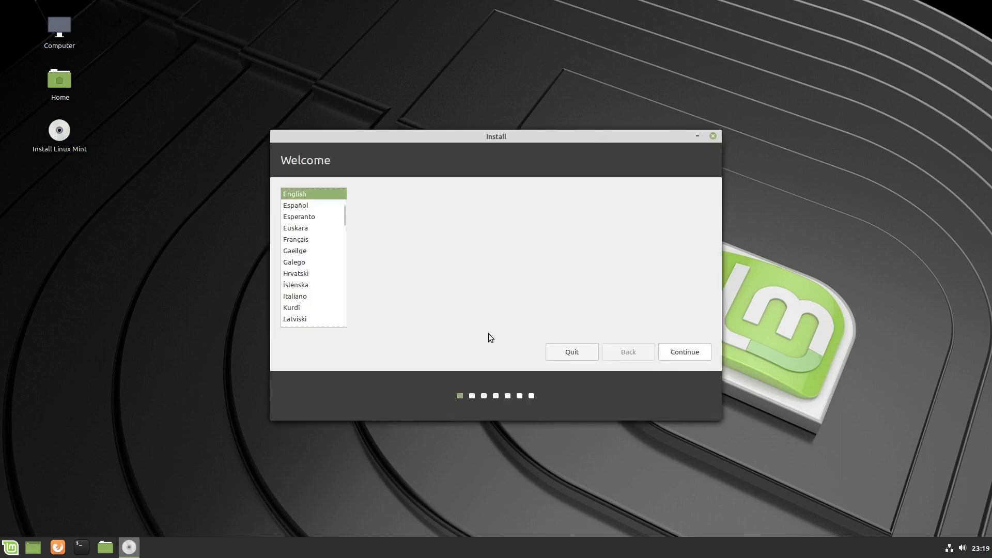
{"action": "left_click", "coordinate": [691, 354]}
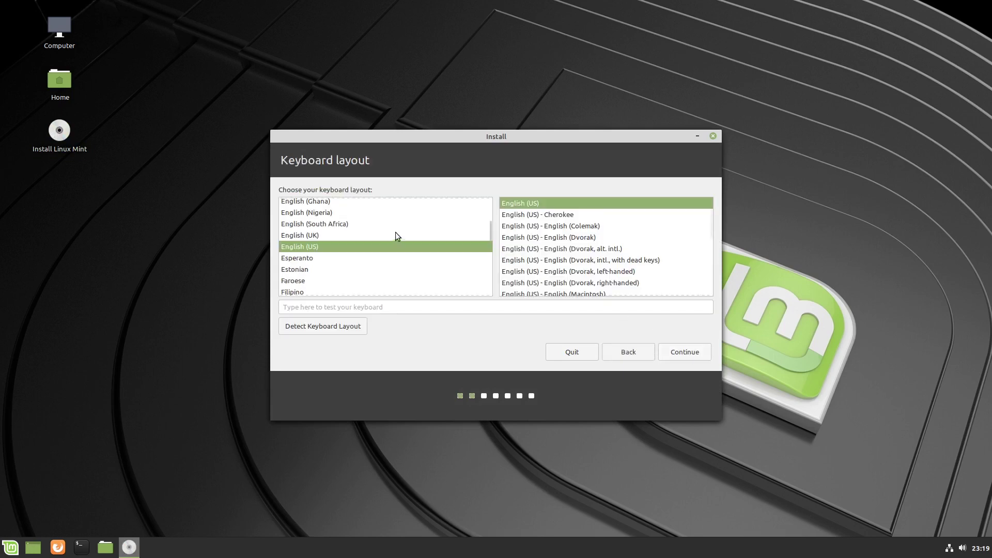
{"action": "left_click", "coordinate": [690, 355]}
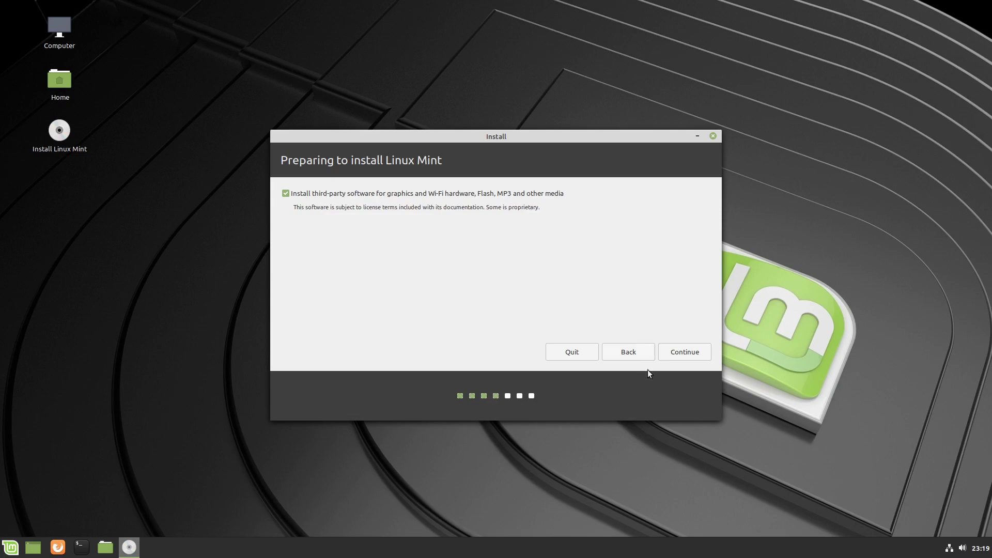
{"action": "left_click", "coordinate": [691, 350]}
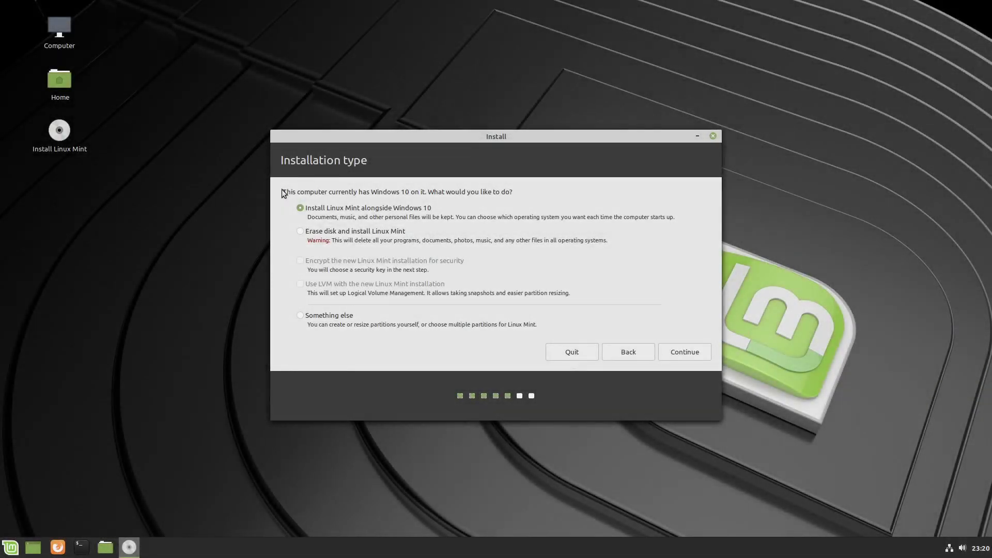
Choose the Something else installation type and select the ext4 partition /dev/sda6 in the partition list.
{"action": "left_click_drag", "start_coordinate": [282, 190], "coordinate": [535, 189]}
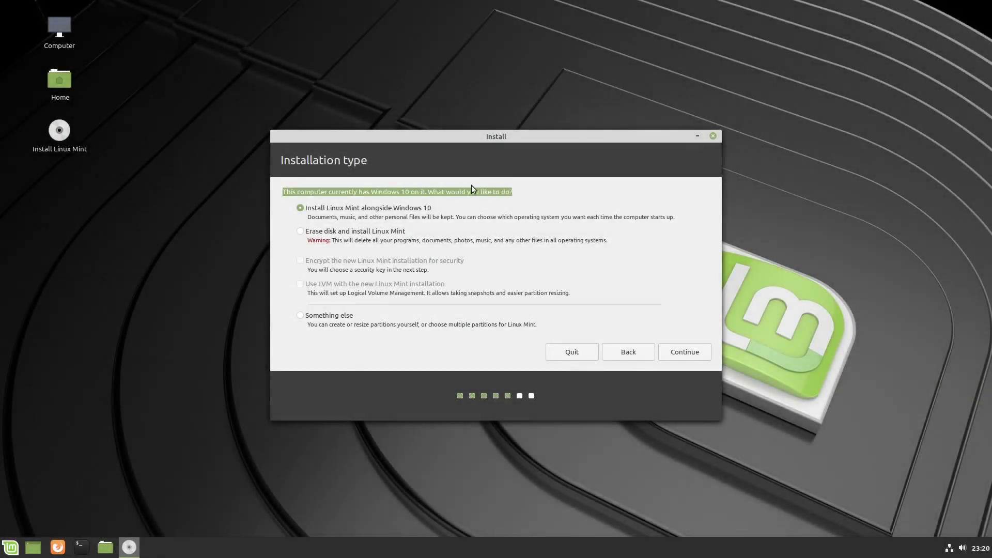
{"action": "left_click_drag", "start_coordinate": [369, 190], "coordinate": [415, 192]}
{"action": "left_click", "coordinate": [371, 191]}
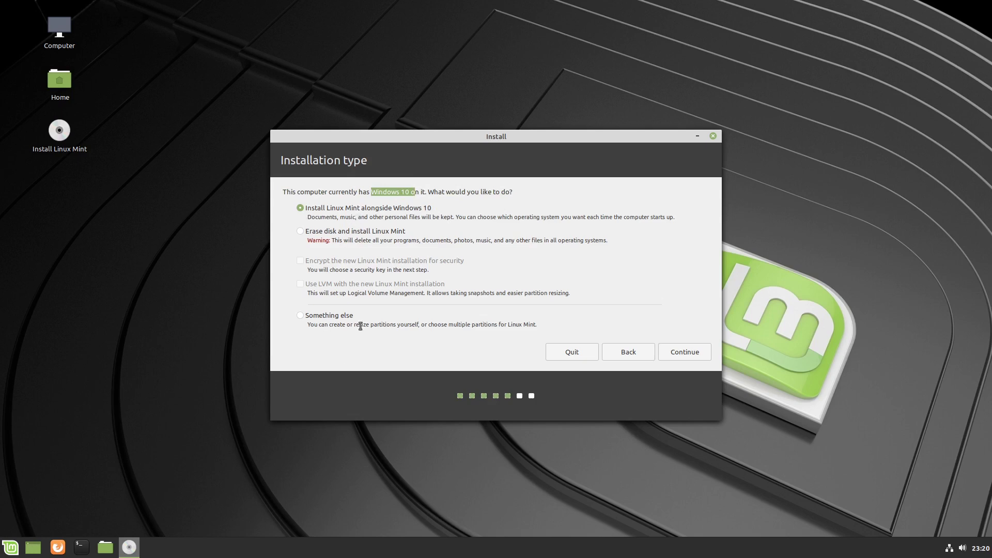
{"action": "left_click", "coordinate": [300, 316]}
{"action": "left_click", "coordinate": [695, 351]}
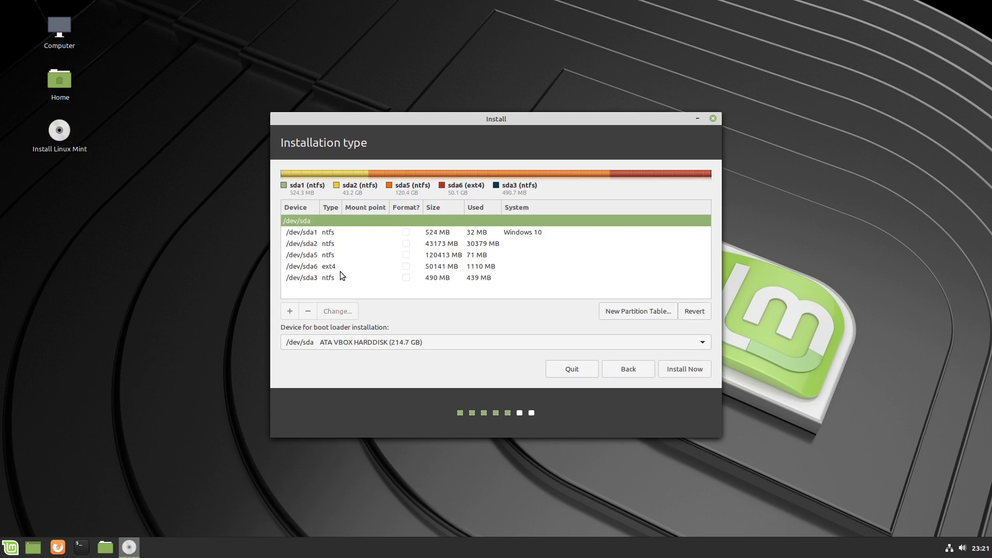
{"action": "left_click", "coordinate": [312, 269]}
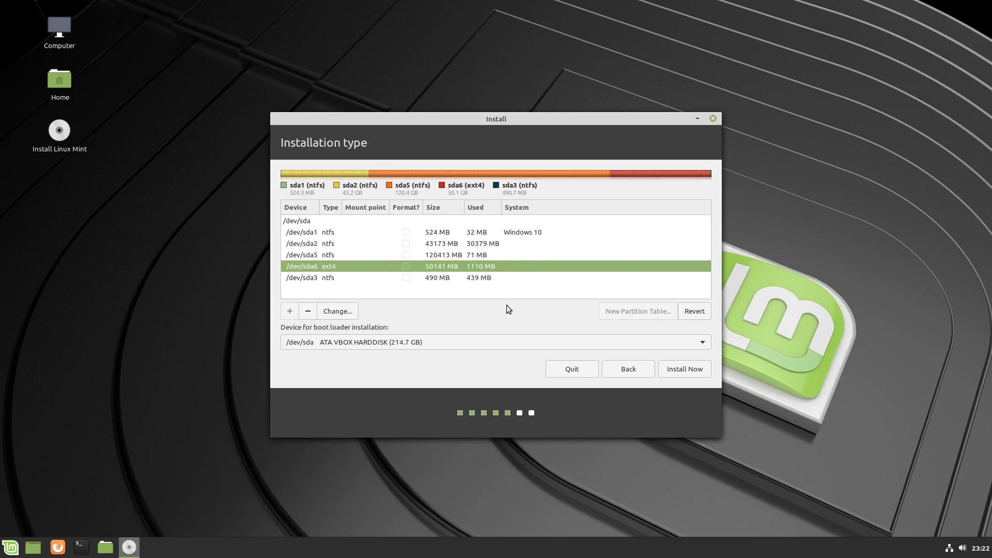
Set the /dev/sda6 partition to Ext4 journaling file system, formatted, with the mount point /.
{"action": "left_click", "coordinate": [313, 255]}
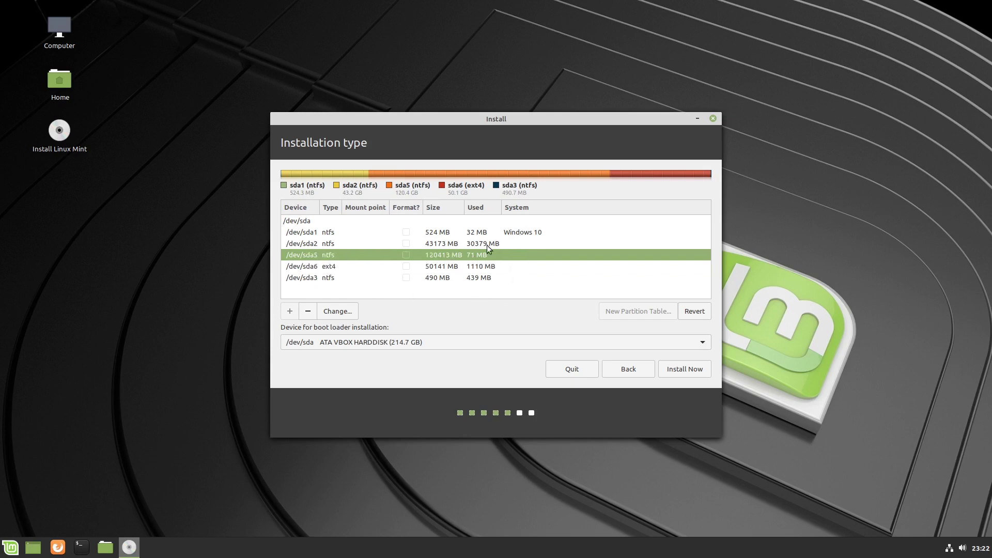
{"action": "left_click", "coordinate": [307, 268]}
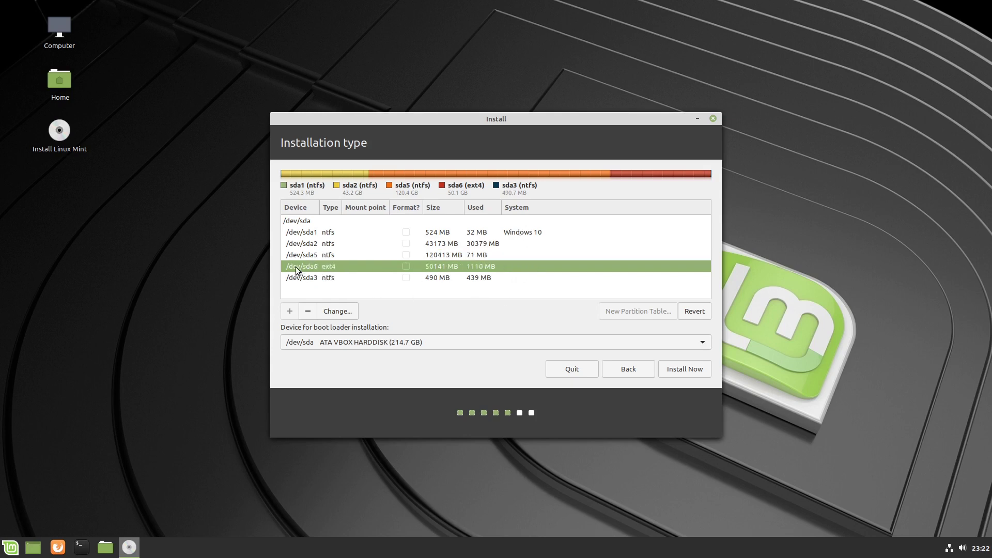
{"action": "left_click", "coordinate": [337, 311]}
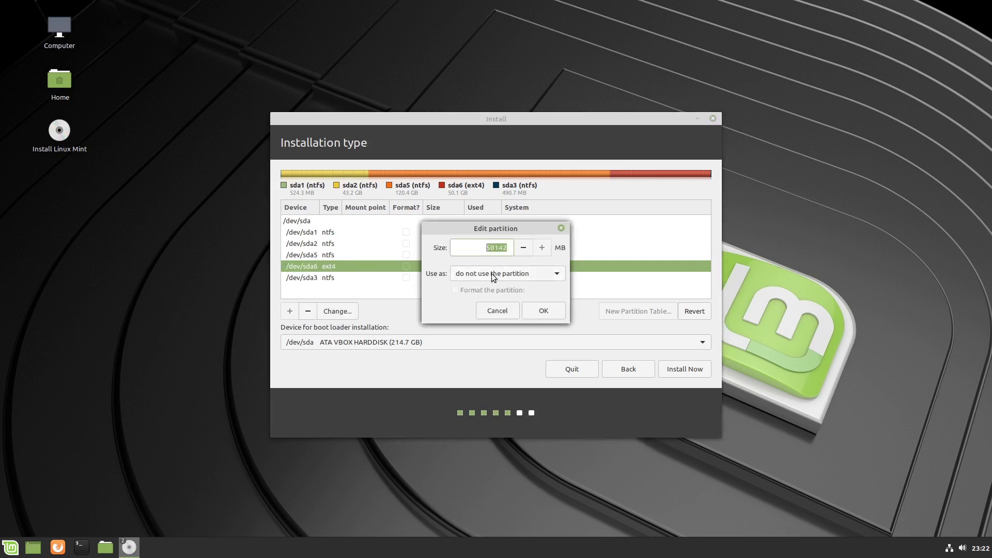
{"action": "left_click", "coordinate": [547, 274]}
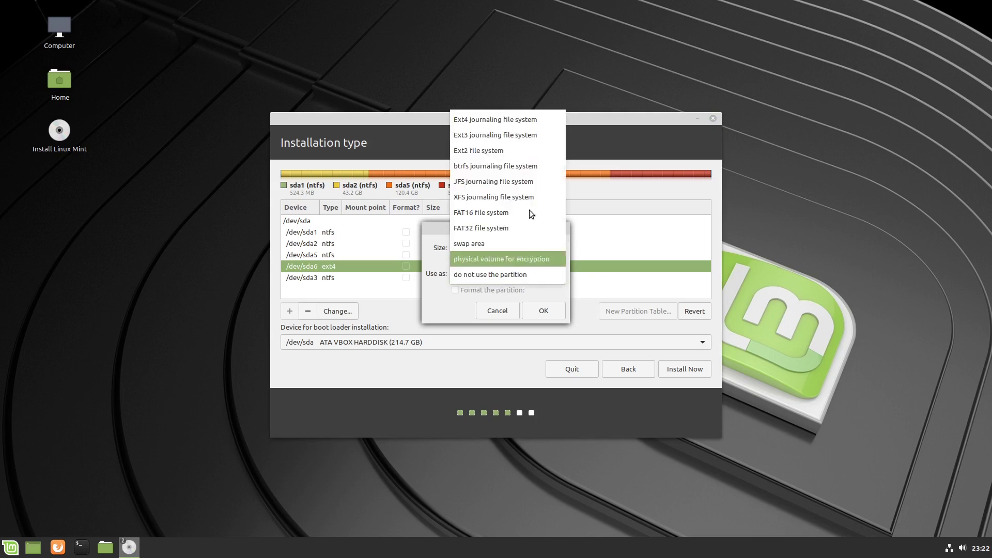
{"action": "left_click", "coordinate": [542, 118]}
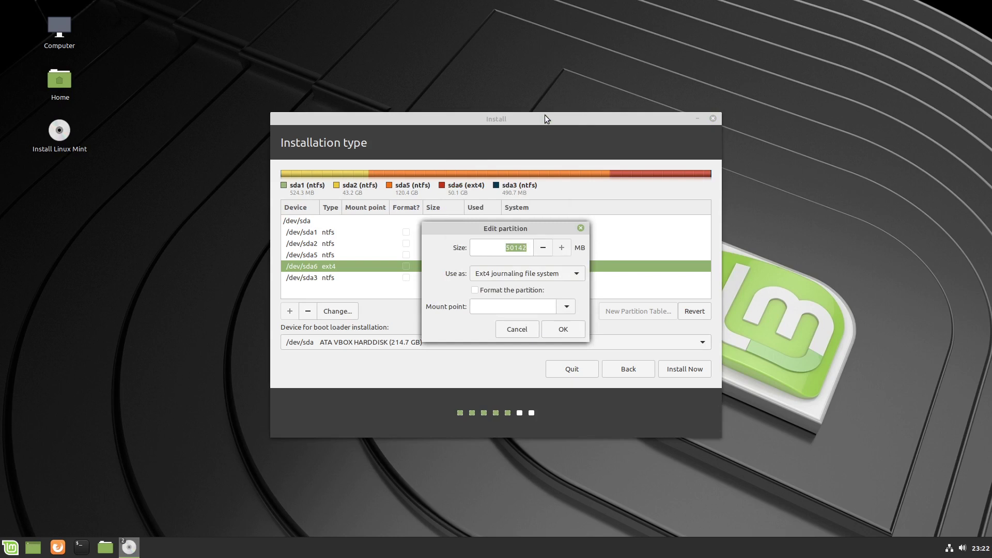
{"action": "left_click", "coordinate": [471, 291]}
{"action": "left_click", "coordinate": [565, 307]}
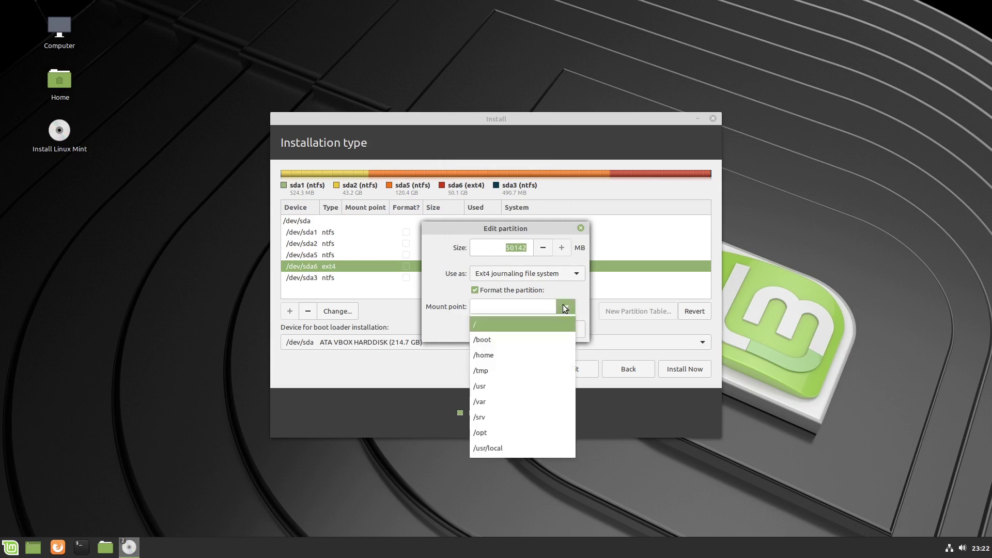
{"action": "left_click", "coordinate": [485, 324]}
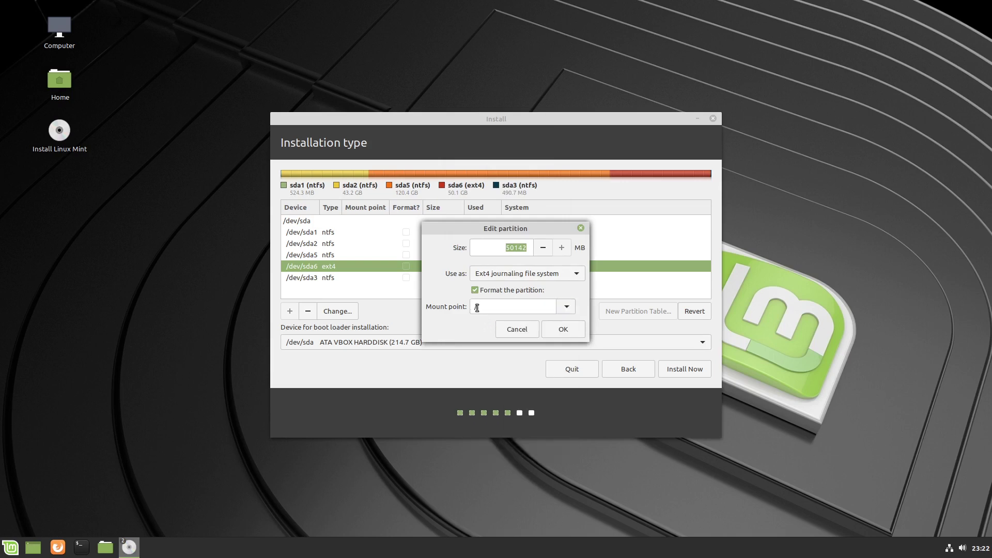
{"action": "left_click", "coordinate": [487, 307]}
{"action": "left_click", "coordinate": [554, 330]}
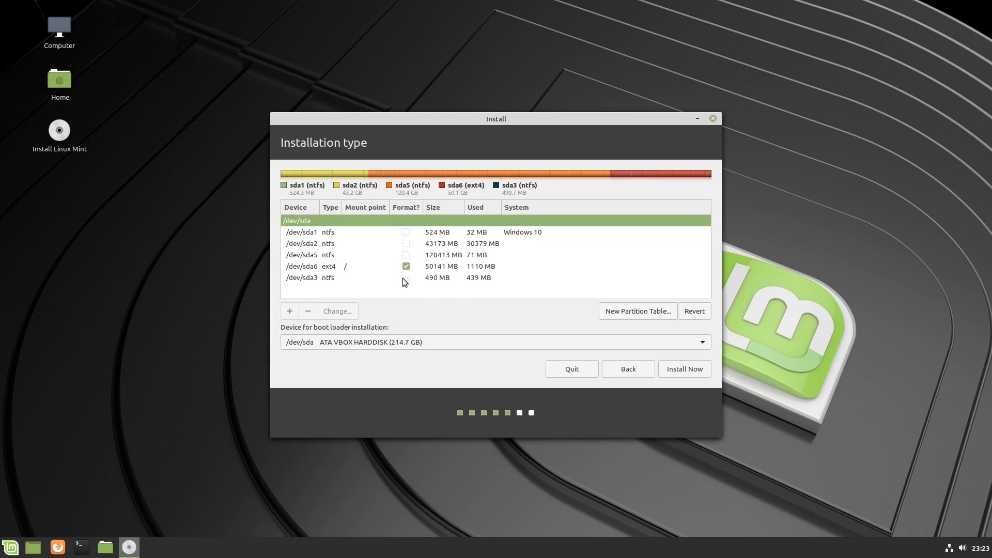
Check the partitions against the boot loader device /dev/sda, and start the installation by writing the changes to disk.
{"action": "left_click", "coordinate": [309, 254]}
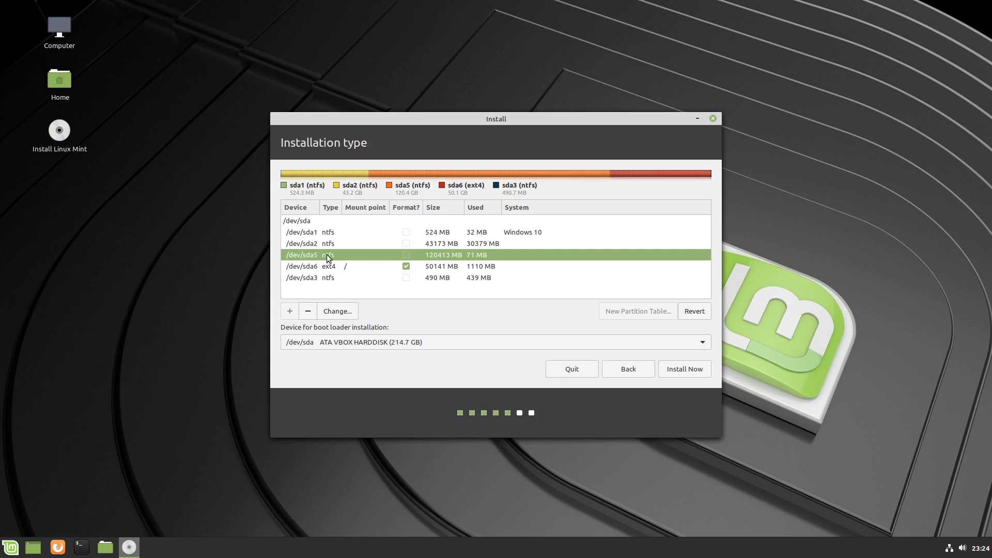
{"action": "left_click", "coordinate": [436, 267]}
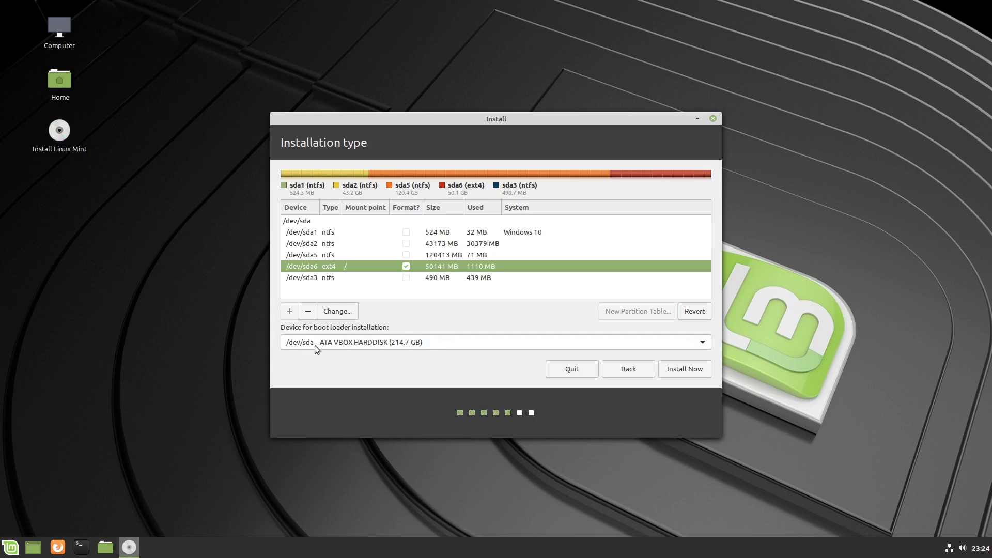
{"action": "left_click", "coordinate": [314, 219]}
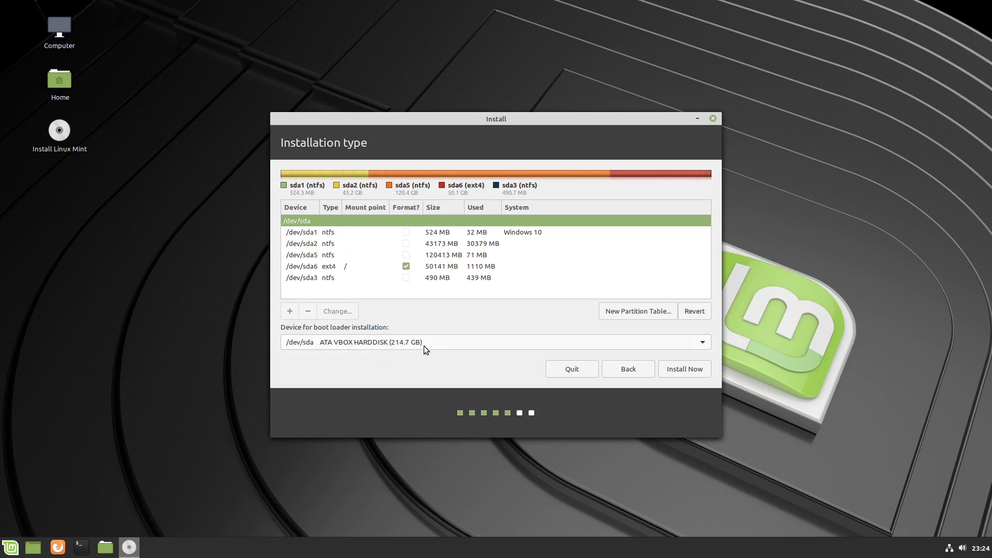
{"action": "left_click", "coordinate": [340, 266]}
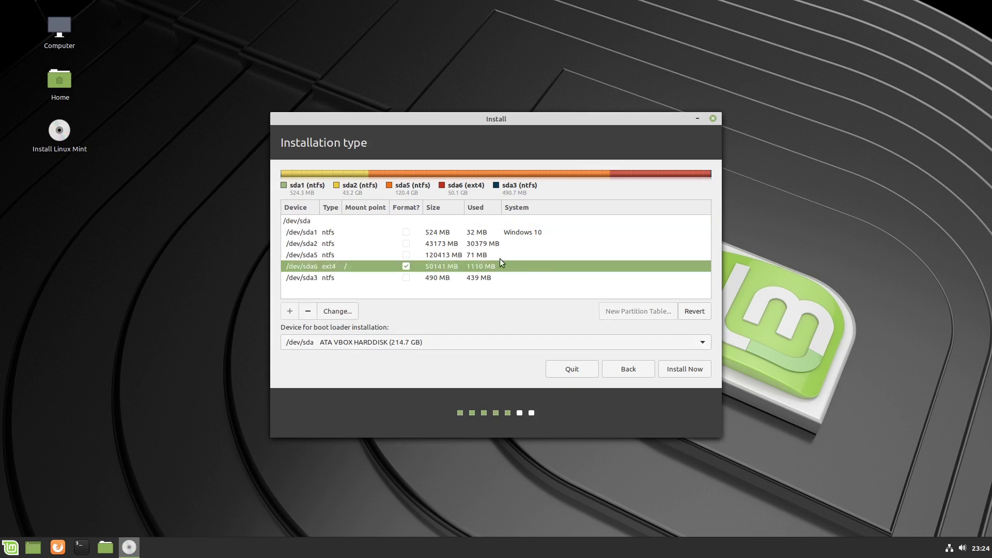
{"action": "left_click", "coordinate": [685, 370]}
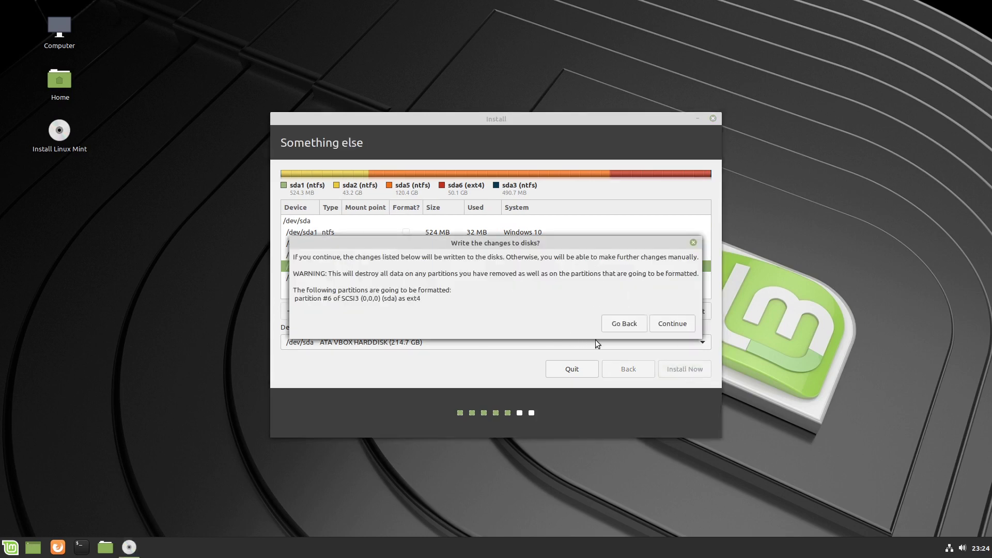
{"action": "left_click", "coordinate": [672, 323]}
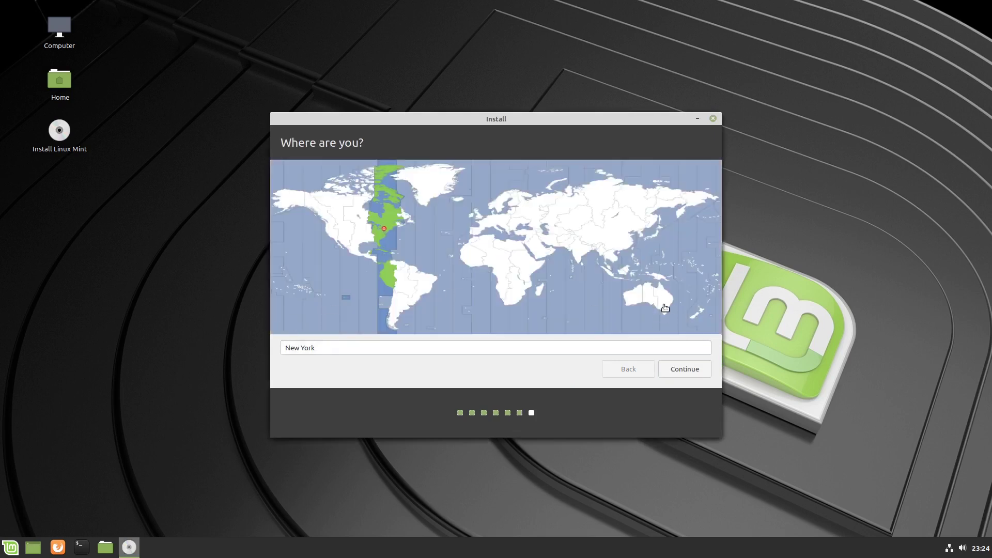
Set the time zone location to Melbourne and proceed to the account details.
{"action": "triple_click", "coordinate": [364, 349]}
{"action": "left_click", "coordinate": [364, 349]}
{"action": "triple_click", "coordinate": [364, 349]}
{"action": "type", "text": "melbourne"}
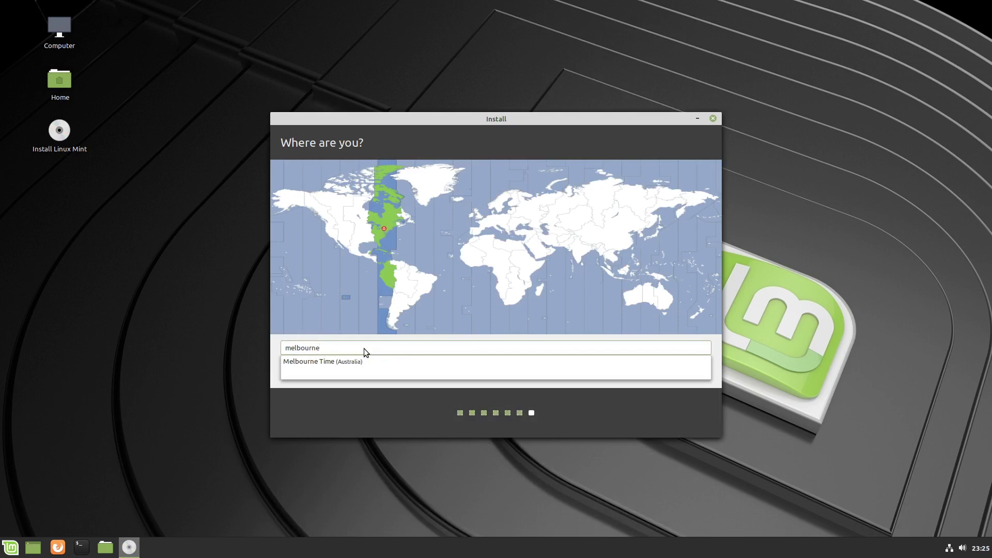
{"action": "left_click", "coordinate": [333, 361]}
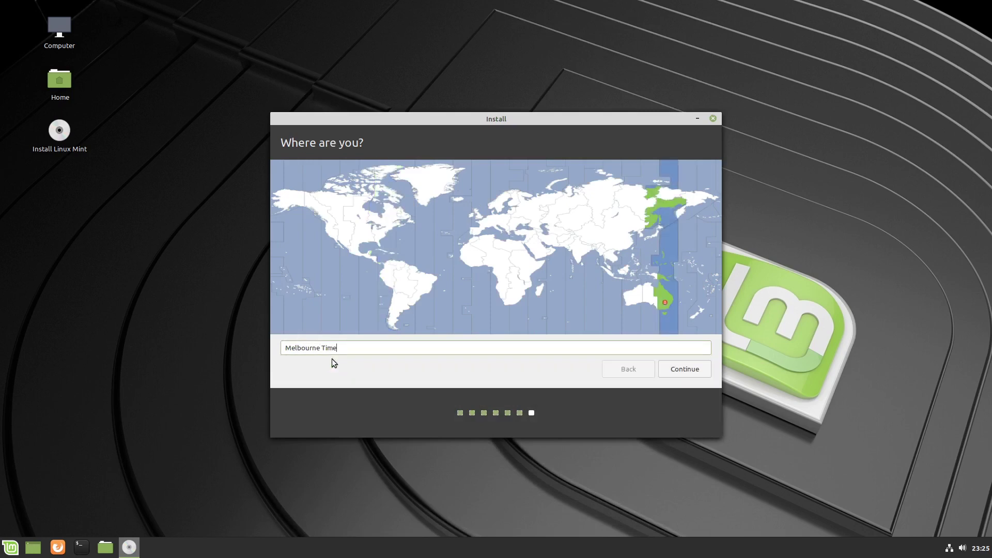
{"action": "left_click", "coordinate": [631, 298]}
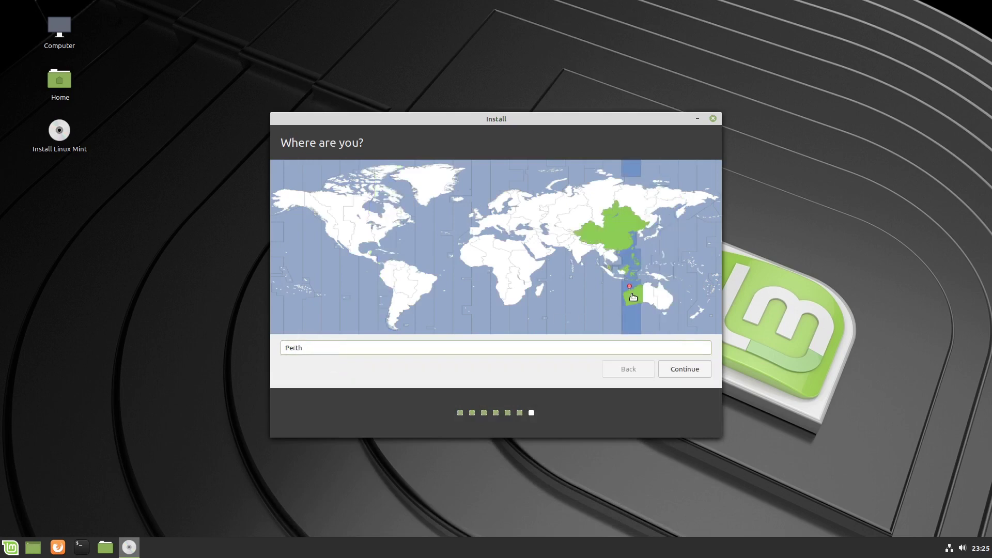
{"action": "left_click", "coordinate": [664, 311]}
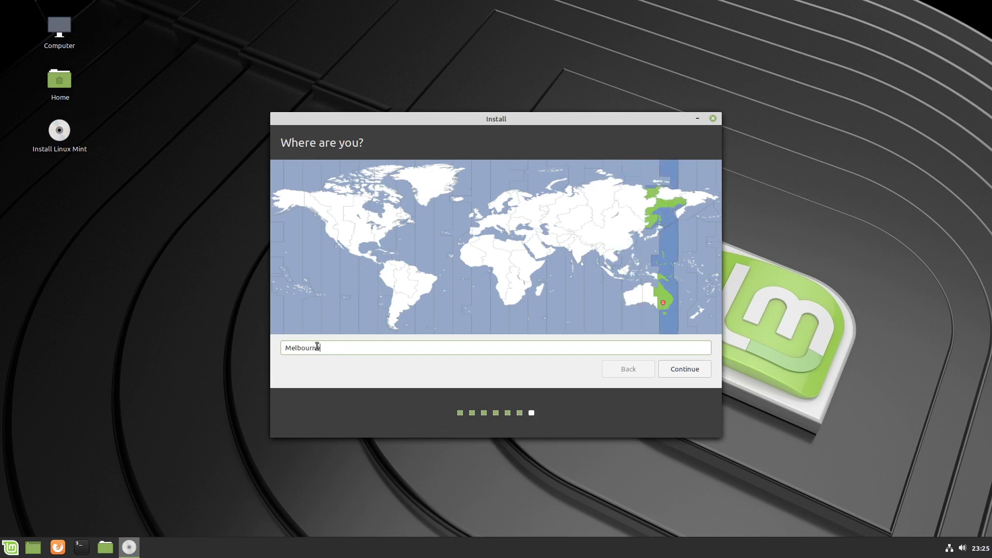
{"action": "left_click", "coordinate": [689, 370]}
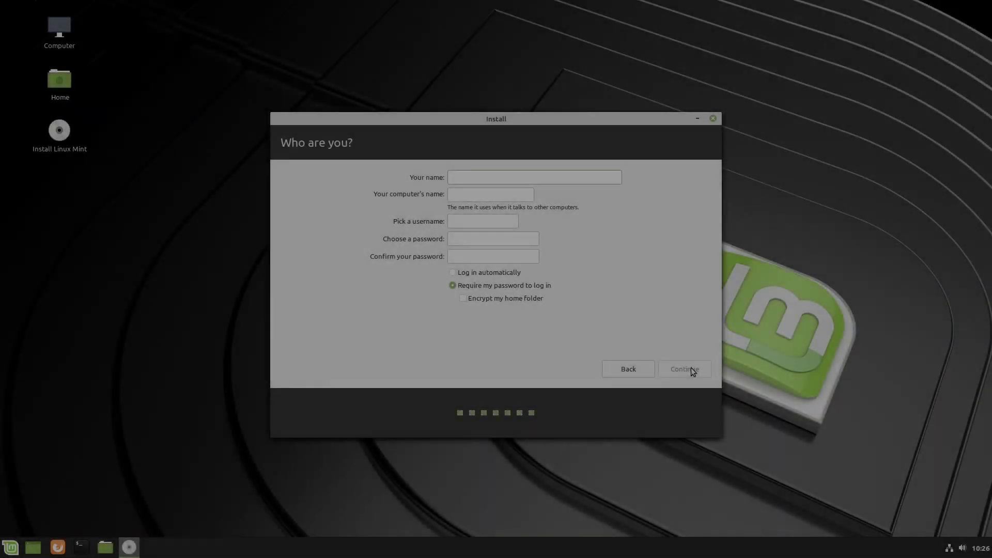
Enter the user's name and set the computer's name to winlincin.
{"action": "type", "text": "Brad"}
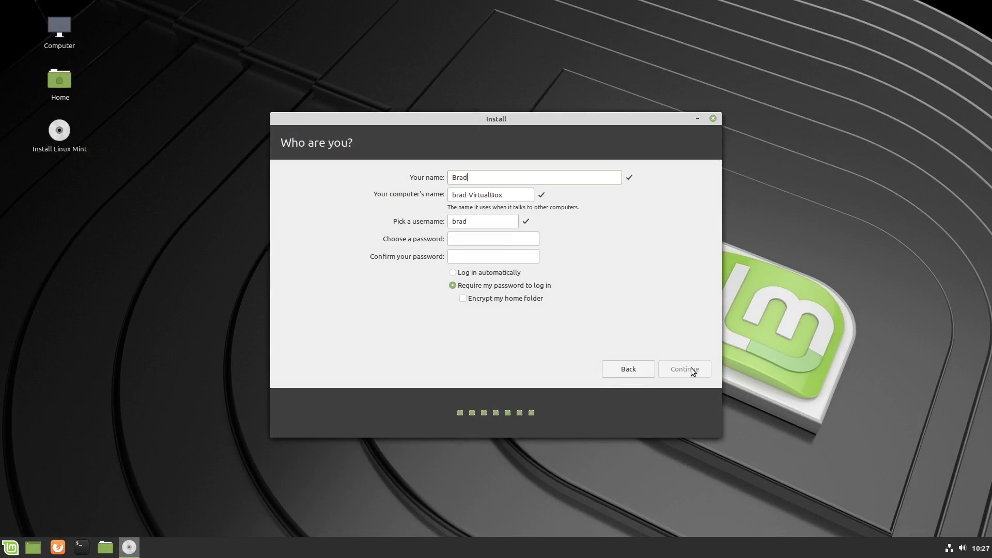
{"action": "type", "text": "ley"}
{"action": "key", "text": "Tab"}
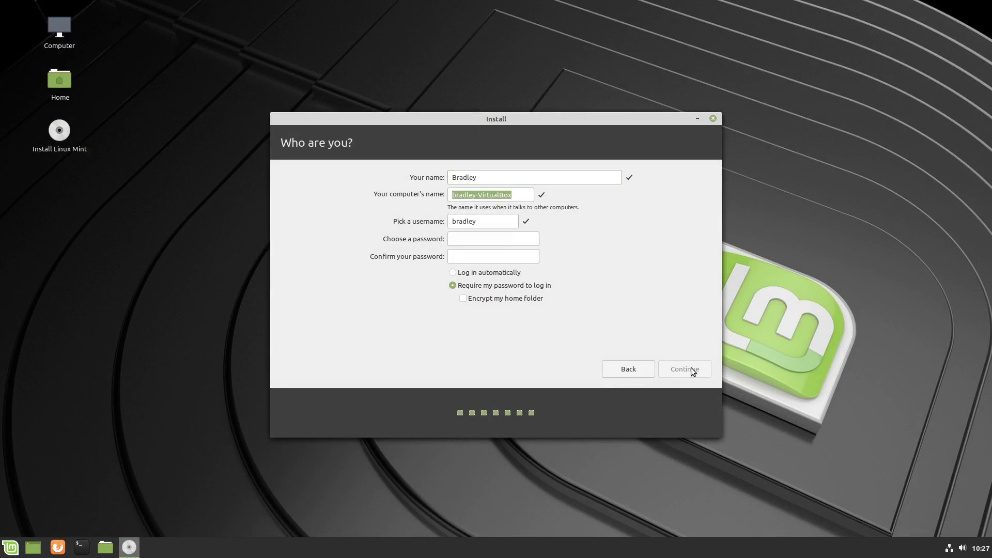
{"action": "type", "text": "winlincin"}
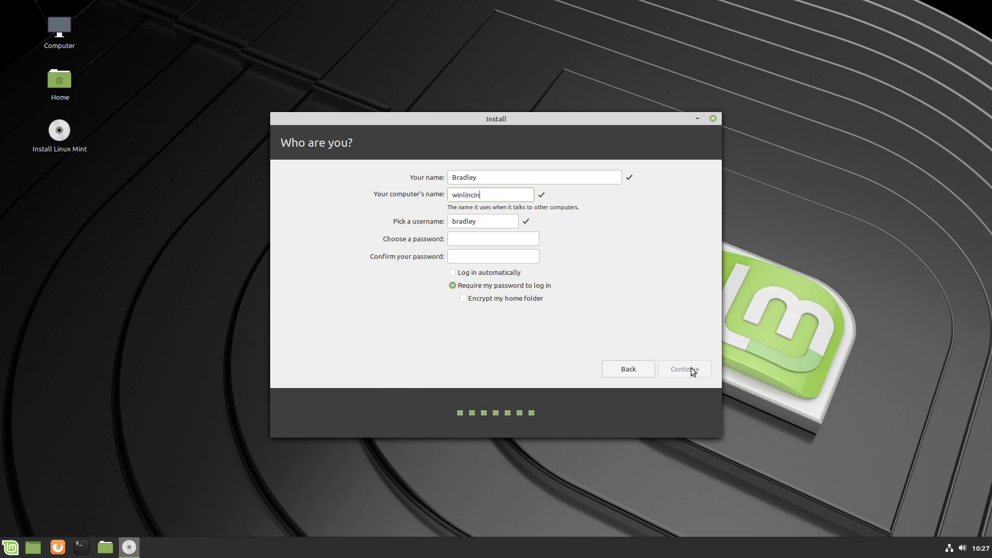
Enter and confirm the account password with the username left as suggested, and restart the computer once installation completes.
{"action": "key", "text": "Tab"}
{"action": "key", "text": "Tab"}
{"action": "type", "text": "********"}
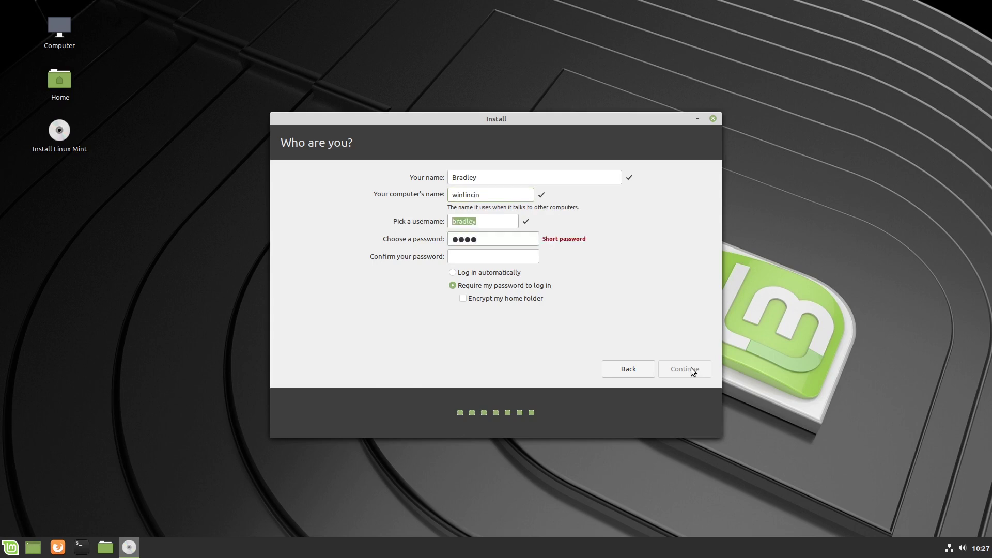
{"action": "type", "text": "********"}
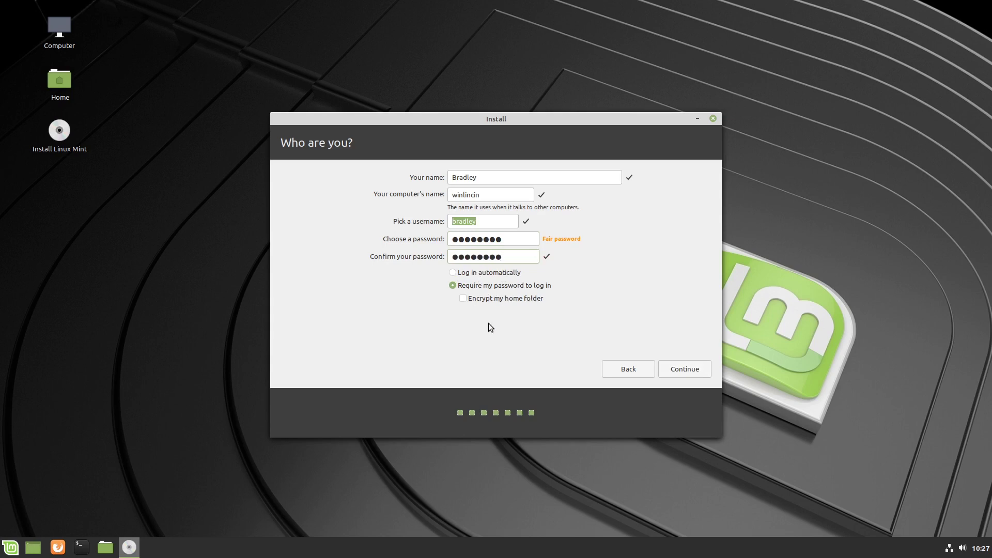
{"action": "left_click", "coordinate": [693, 371]}
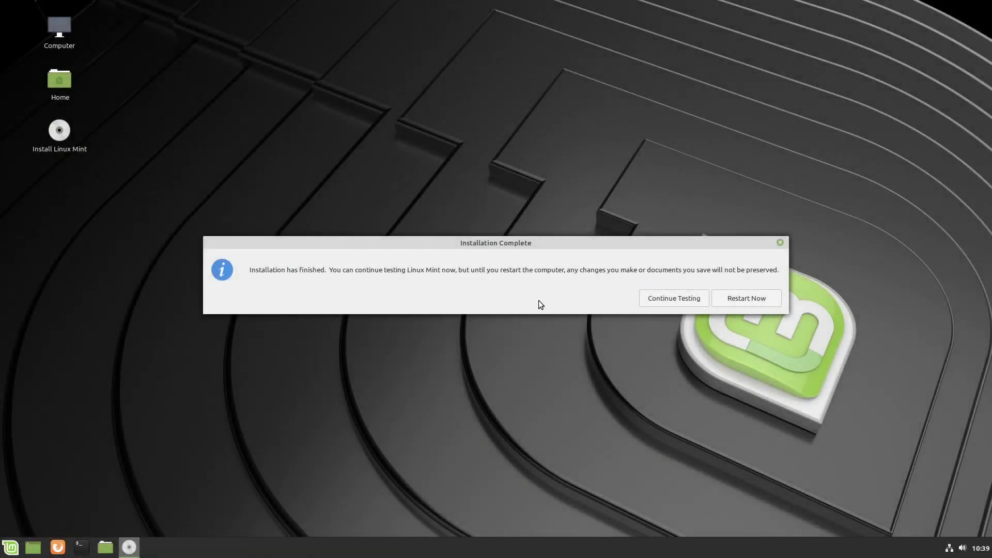
{"action": "left_click", "coordinate": [769, 298]}
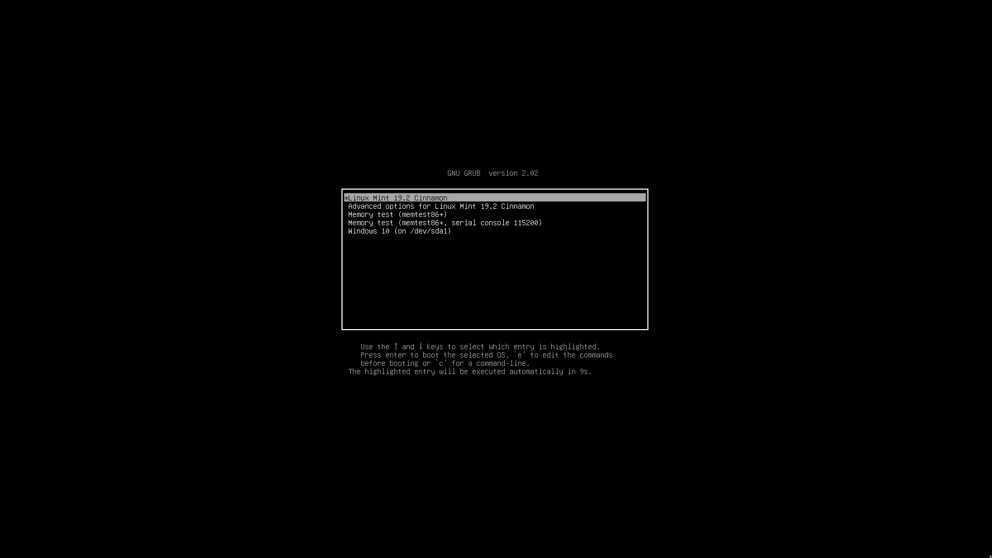
Look through the GRUB boot entries for Linux Mint, memory tests and Windows 10, returning to Linux Mint 19.2 Cinnamon.
{"action": "key", "text": "Down"}
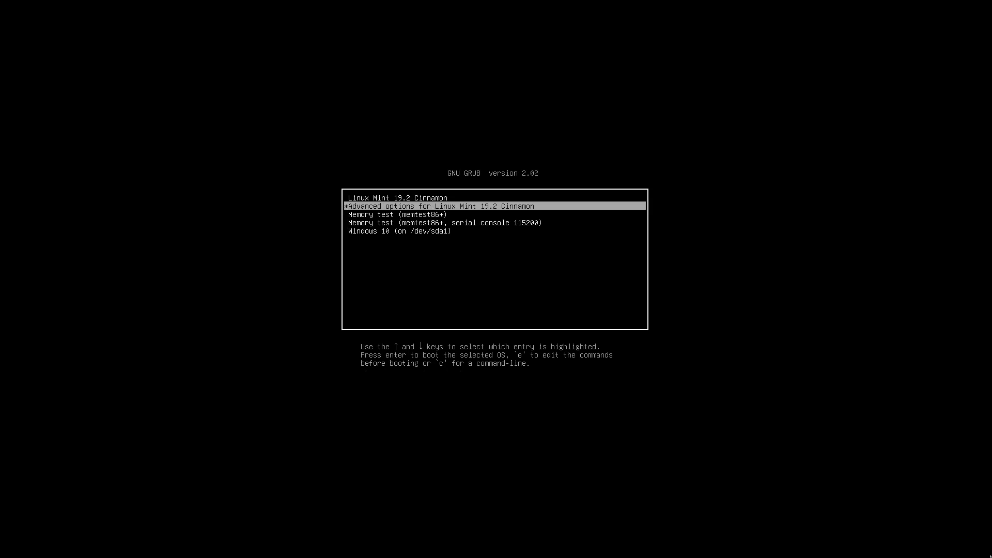
{"action": "key", "text": "Down"}
{"action": "key", "text": "Down"}
{"action": "key", "text": "Down"}
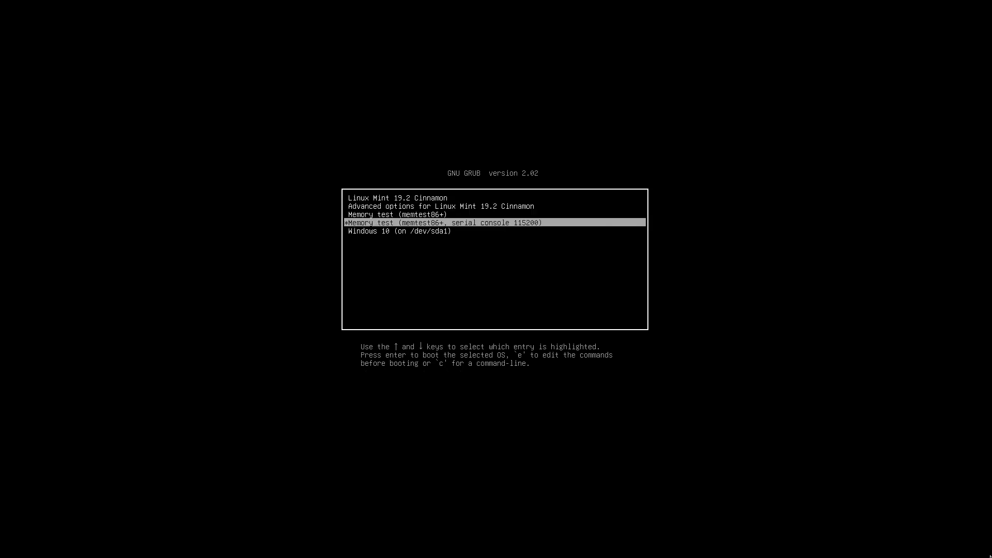
{"action": "key", "text": "Up"}
{"action": "key", "text": "Up"}
{"action": "key", "text": "Up"}
{"action": "key", "text": "Up"}
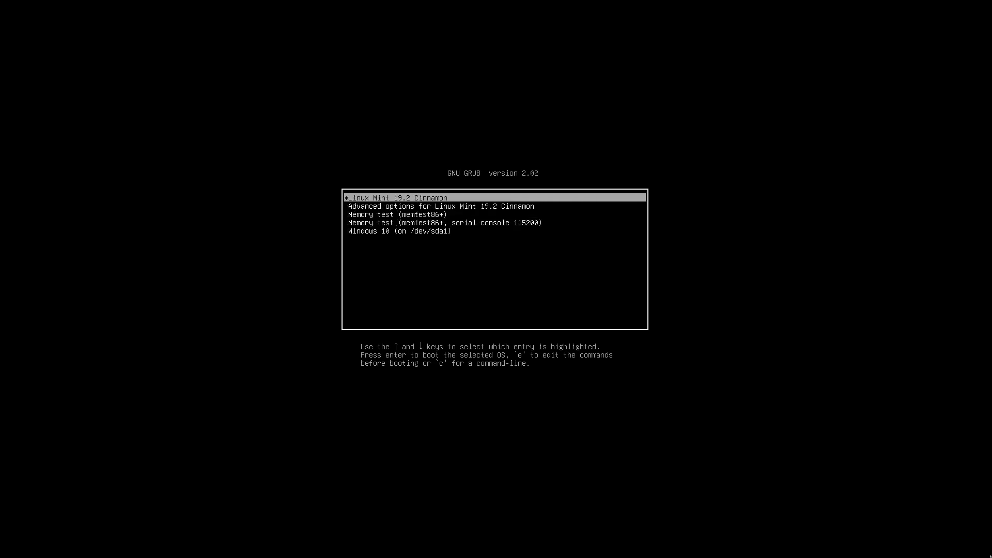
{"action": "key", "text": "Down"}
{"action": "key", "text": "Down"}
{"action": "key", "text": "Down"}
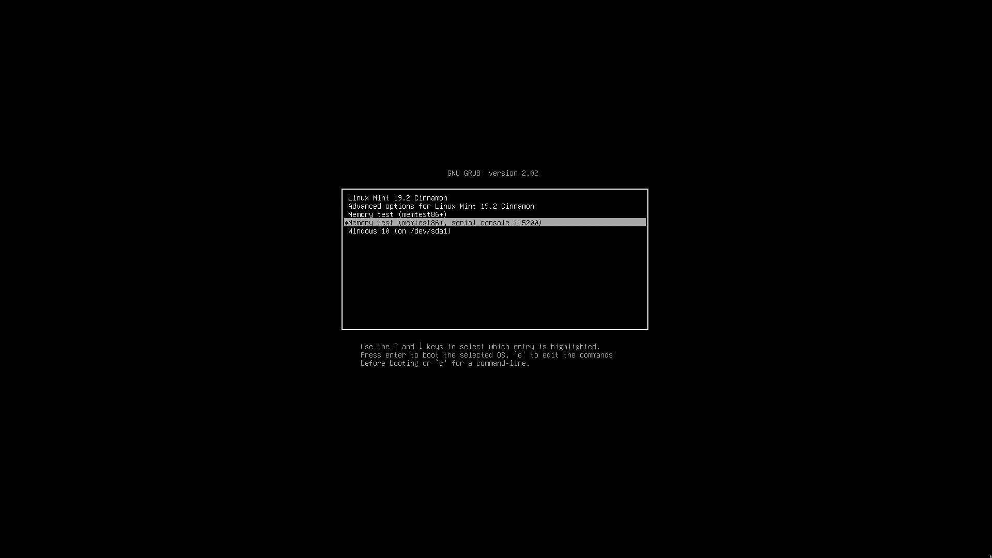
{"action": "key", "text": "Up"}
{"action": "key", "text": "Up"}
{"action": "key", "text": "Up"}
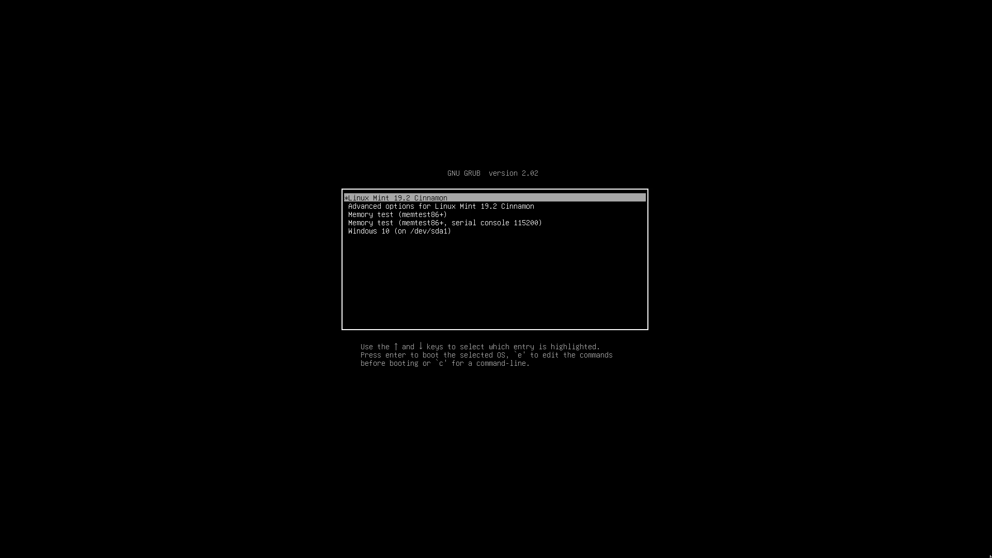
Boot Linux Mint 19.2 Cinnamon and log in with the account password.
{"action": "key", "text": "Return"}
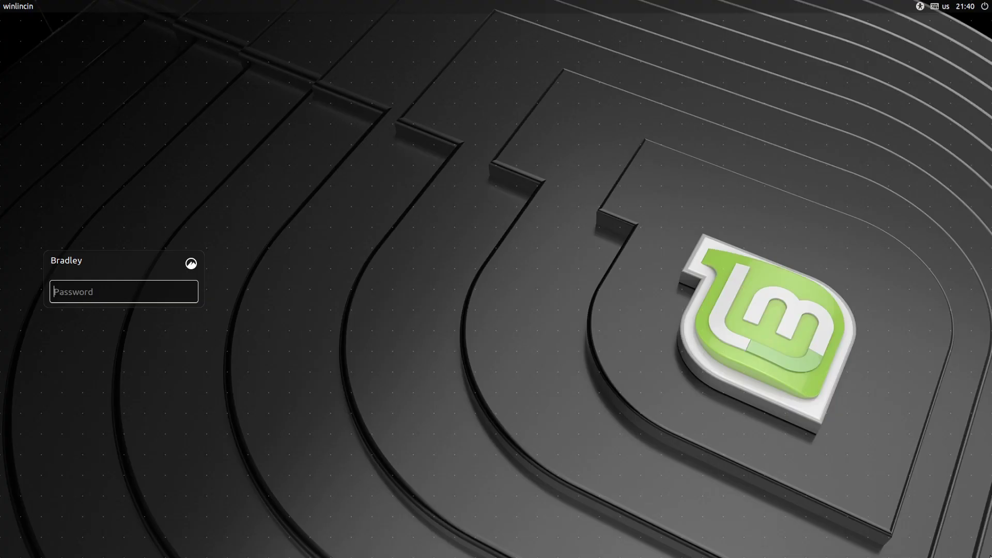
{"action": "type", "text": "••••••••"}
{"action": "key", "text": "Return"}
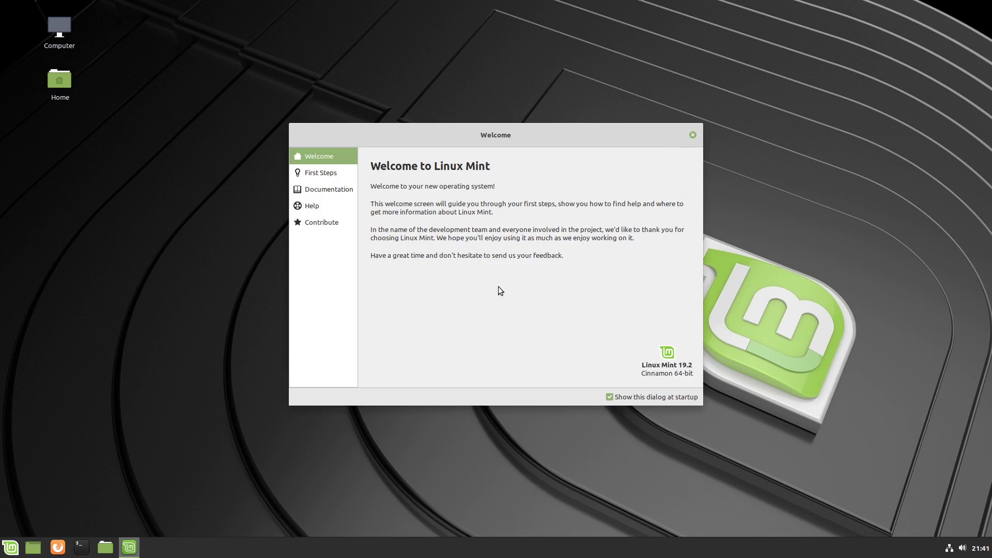
Stop the Welcome dialog from showing at startup and close it, and open the Home folder in the file manager.
{"action": "left_click", "coordinate": [649, 396]}
{"action": "left_click", "coordinate": [694, 135]}
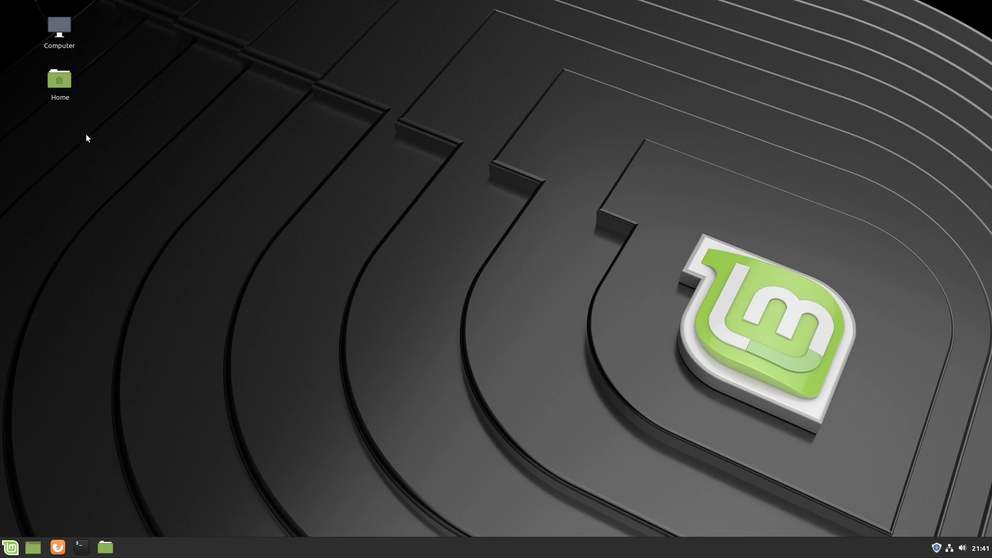
{"action": "left_click", "coordinate": [106, 549]}
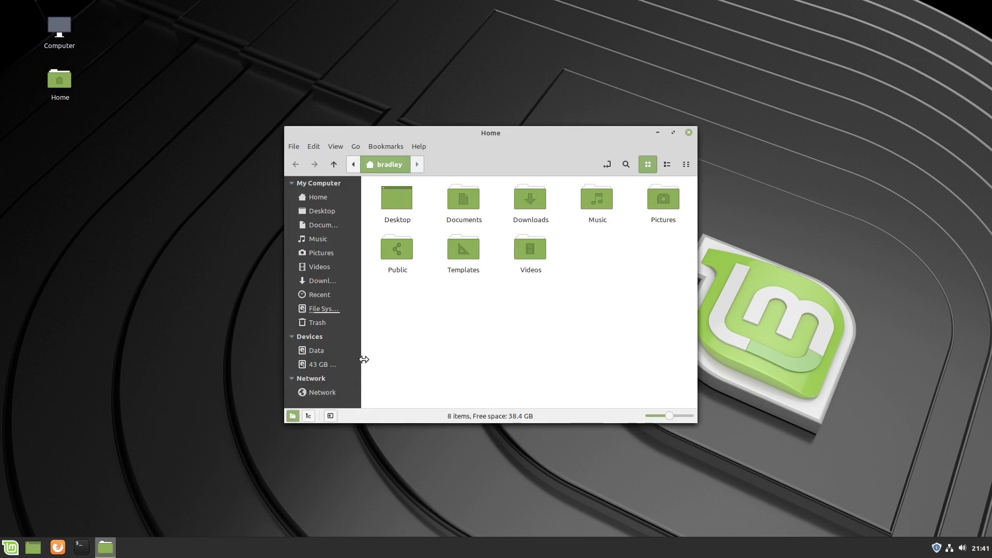
Widen the file manager's sidebar to show full location names and look over the Home folder's Documents, Videos and Music folders.
{"action": "left_click_drag", "start_coordinate": [362, 359], "coordinate": [388, 362]}
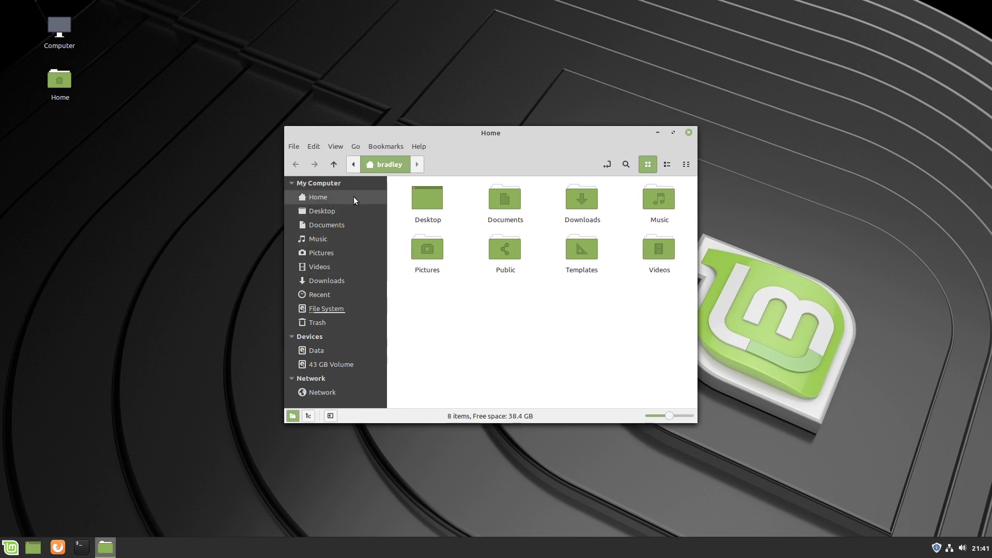
{"action": "left_click", "coordinate": [328, 200]}
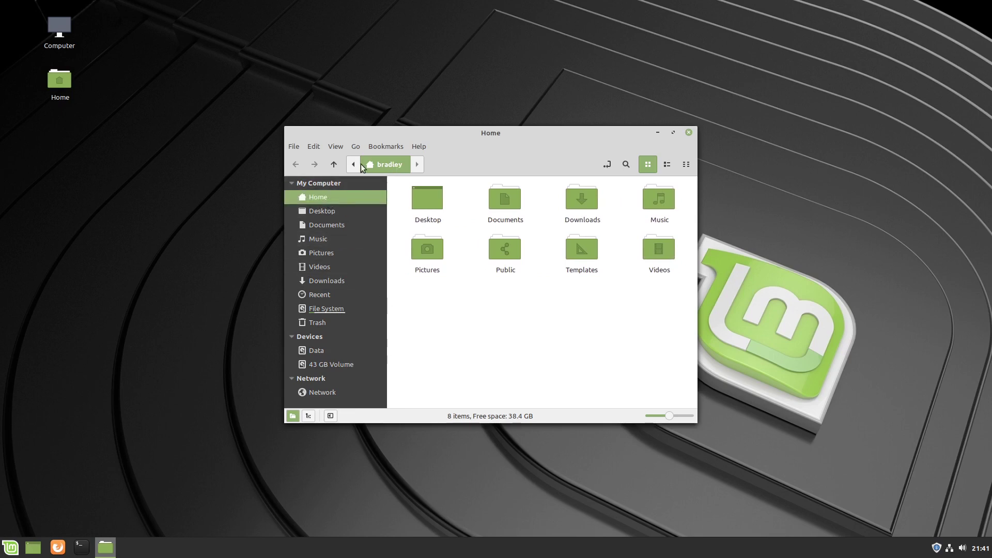
{"action": "left_click", "coordinate": [513, 205]}
{"action": "left_click", "coordinate": [660, 254]}
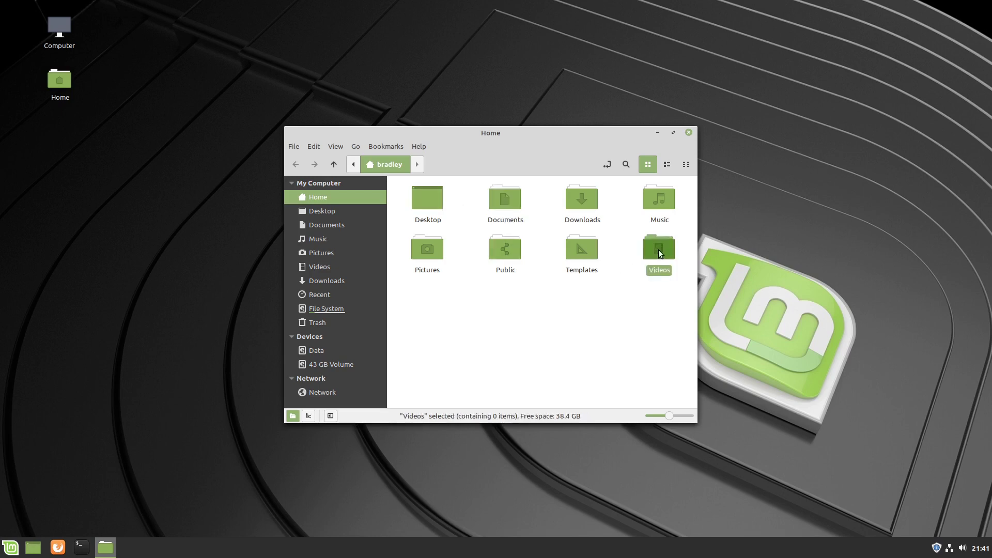
{"action": "left_click", "coordinate": [652, 207]}
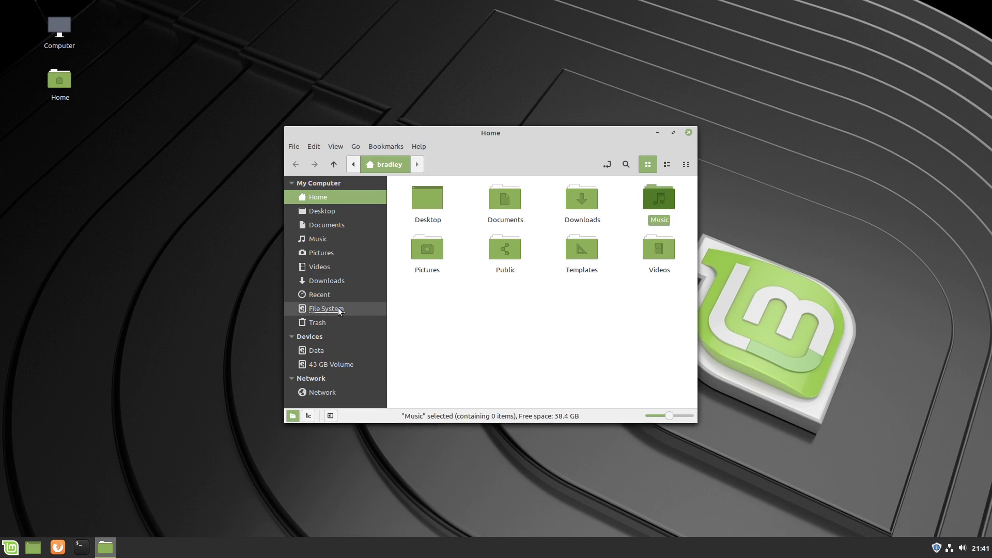
Go to the root of the file system and open the user's personal folder inside home.
{"action": "left_click", "coordinate": [356, 308]}
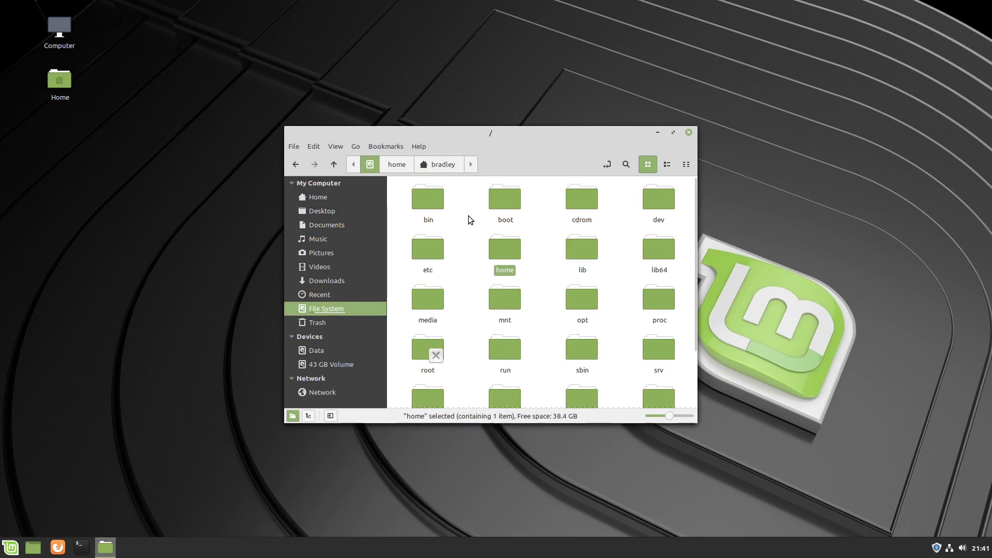
{"action": "double_click", "coordinate": [510, 247]}
{"action": "left_click", "coordinate": [432, 198]}
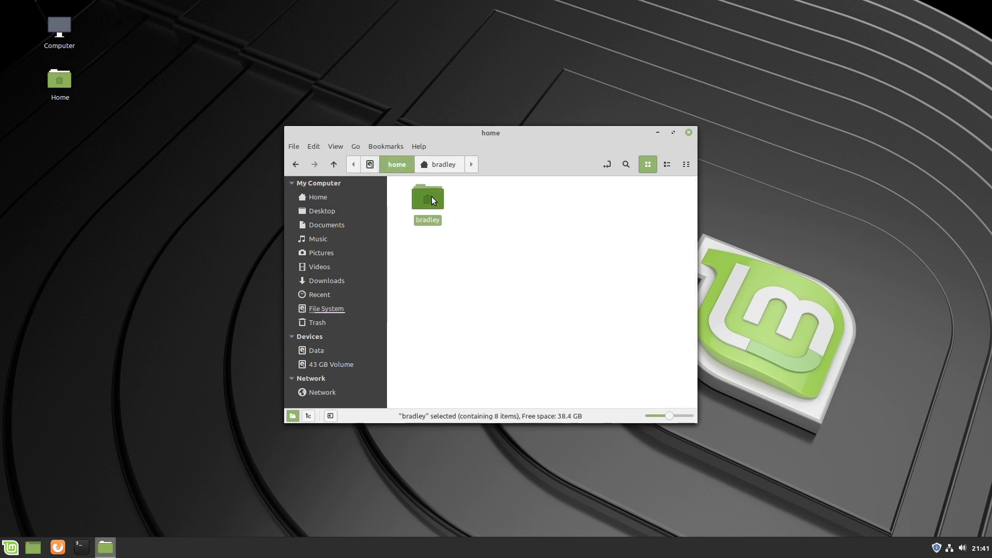
{"action": "double_click", "coordinate": [432, 200]}
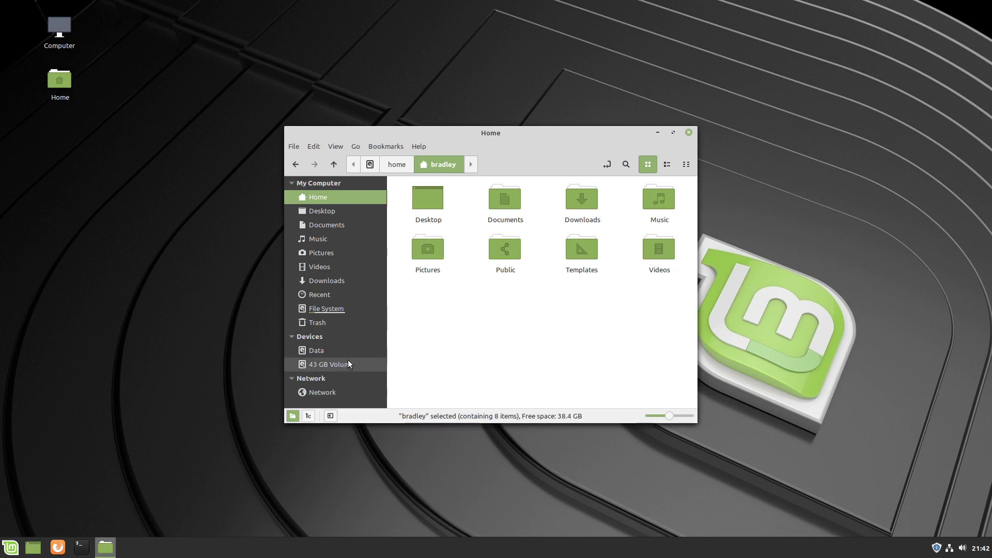
Mount the 43 GB Volume and open the Windows user's Downloads folder under Documents and Settings.
{"action": "left_click", "coordinate": [362, 363]}
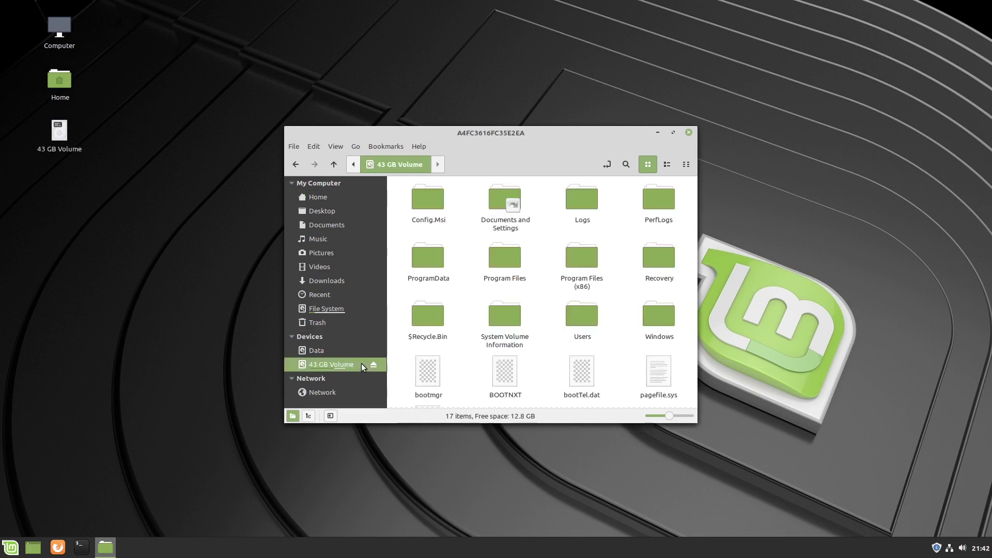
{"action": "double_click", "coordinate": [505, 199]}
{"action": "double_click", "coordinate": [505, 199]}
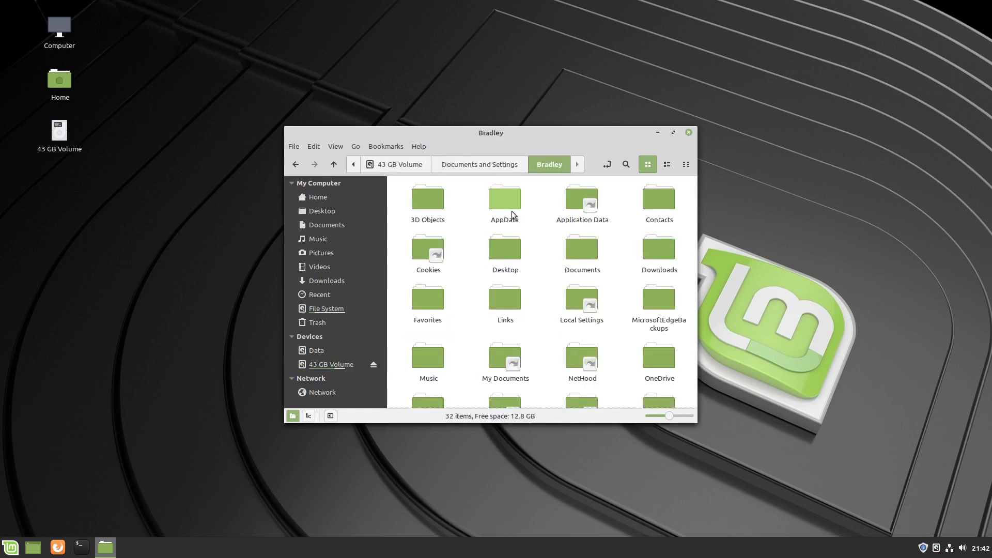
{"action": "left_click", "coordinate": [650, 253]}
{"action": "double_click", "coordinate": [649, 253]}
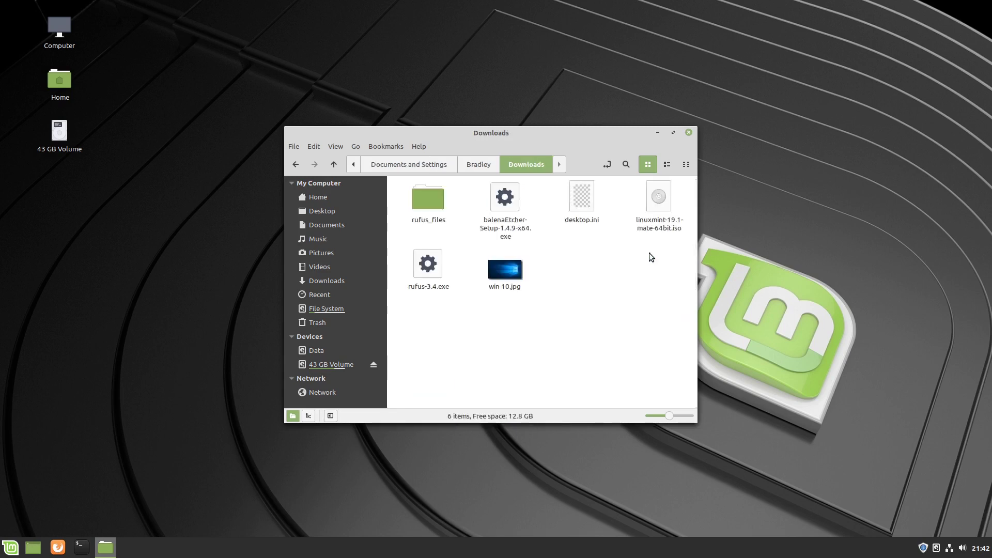
Create a folder named zzzzzz in the Windows user's Downloads folder and select it.
{"action": "right_click", "coordinate": [467, 333]}
{"action": "left_click", "coordinate": [544, 340]}
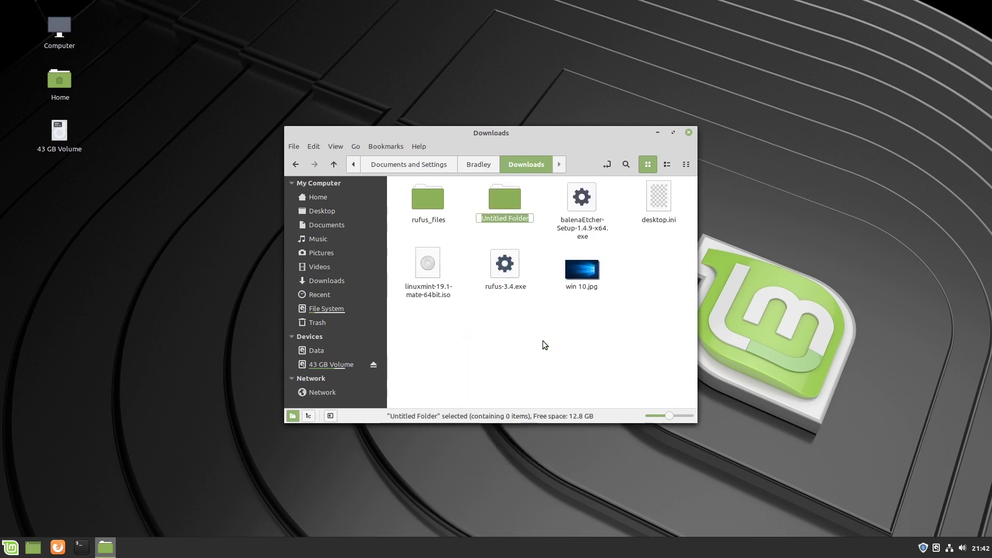
{"action": "type", "text": "zzzzzz"}
{"action": "left_click", "coordinate": [544, 341]}
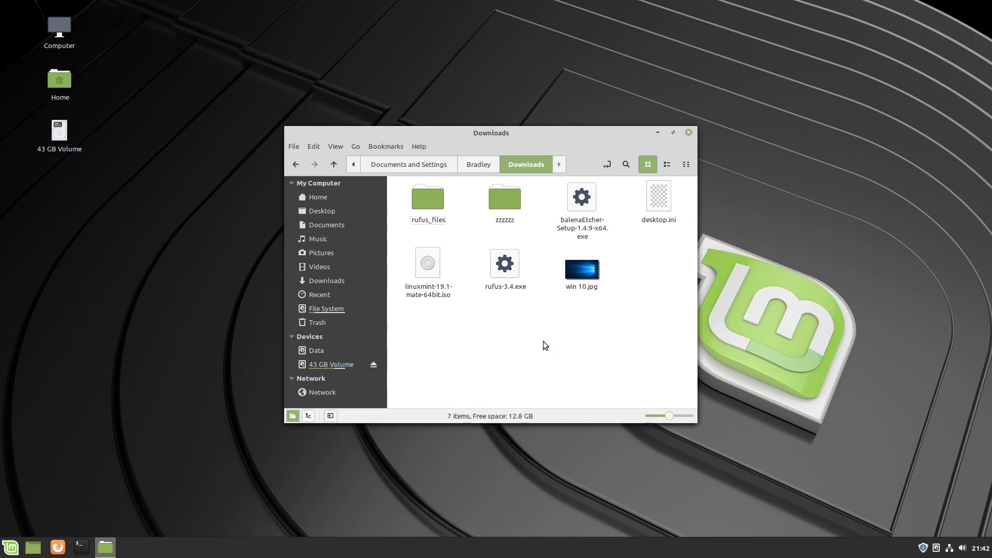
{"action": "left_click", "coordinate": [497, 202]}
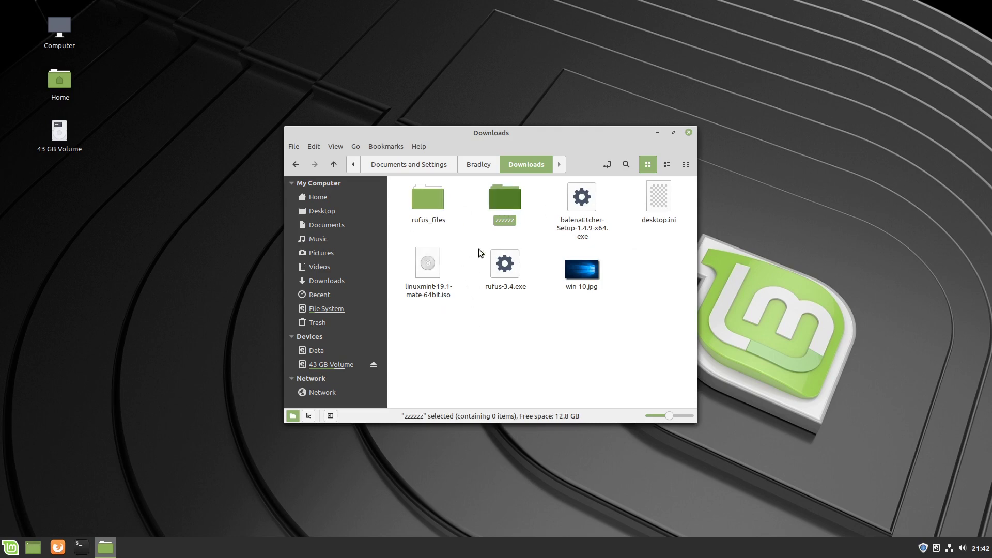
Mount the Data partition and create a folder named Hi Linux in it.
{"action": "left_click", "coordinate": [323, 352]}
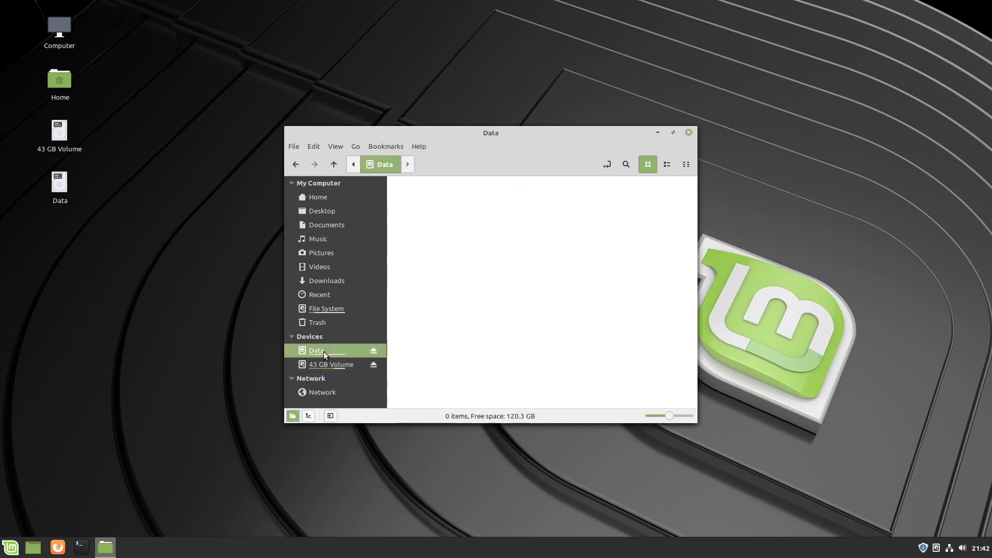
{"action": "right_click", "coordinate": [425, 241]}
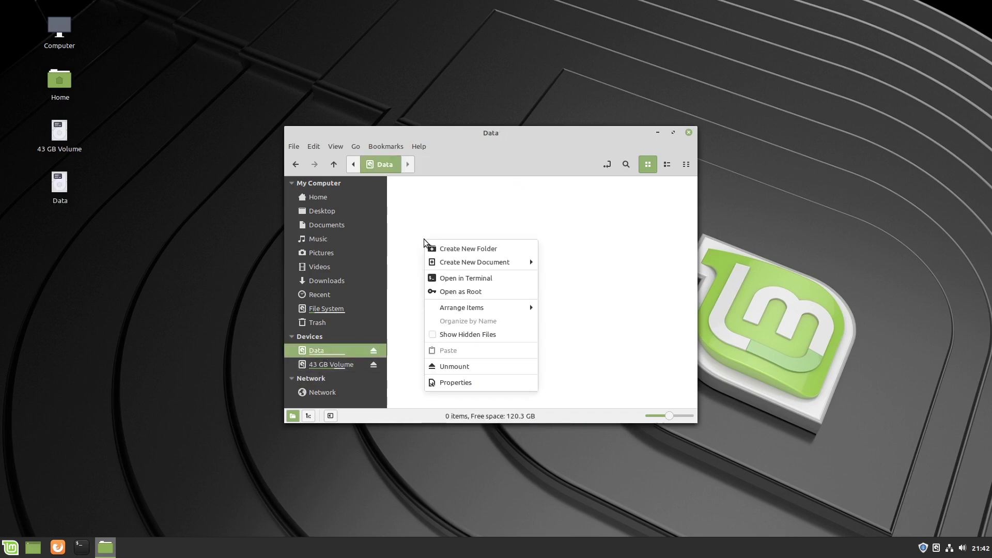
{"action": "left_click", "coordinate": [487, 249]}
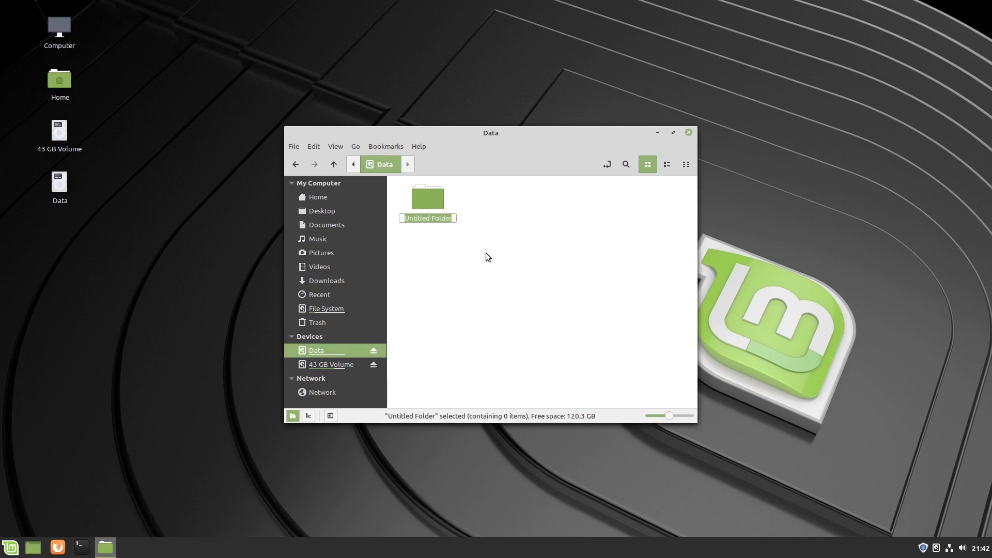
{"action": "type", "text": "Hi Linux"}
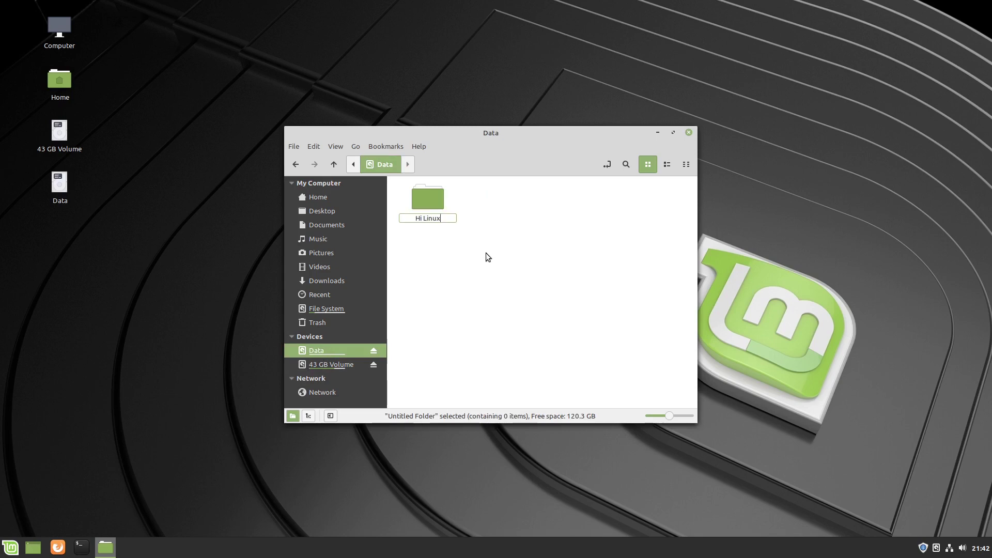
{"action": "key", "text": "Return"}
{"action": "left_click", "coordinate": [486, 258]}
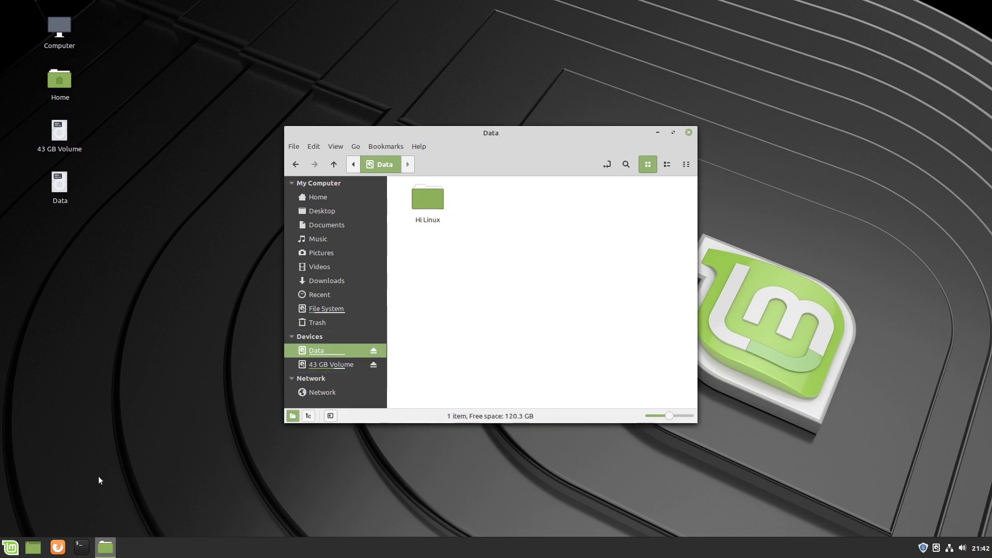
Open the Disks utility and examine the details of partitions 3, 2, 5 and 6 on the 215 GB hard disk.
{"action": "left_click", "coordinate": [12, 548]}
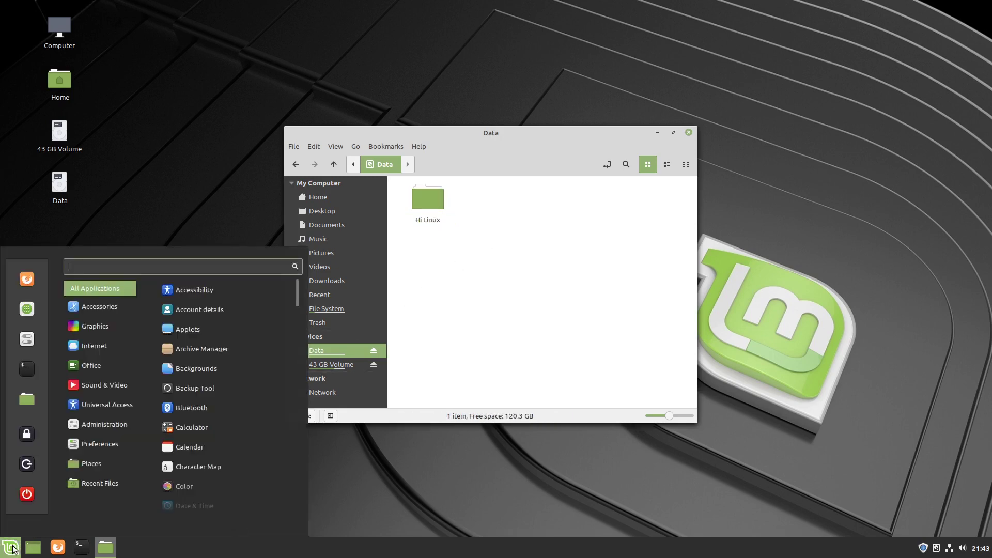
{"action": "type", "text": "disks"}
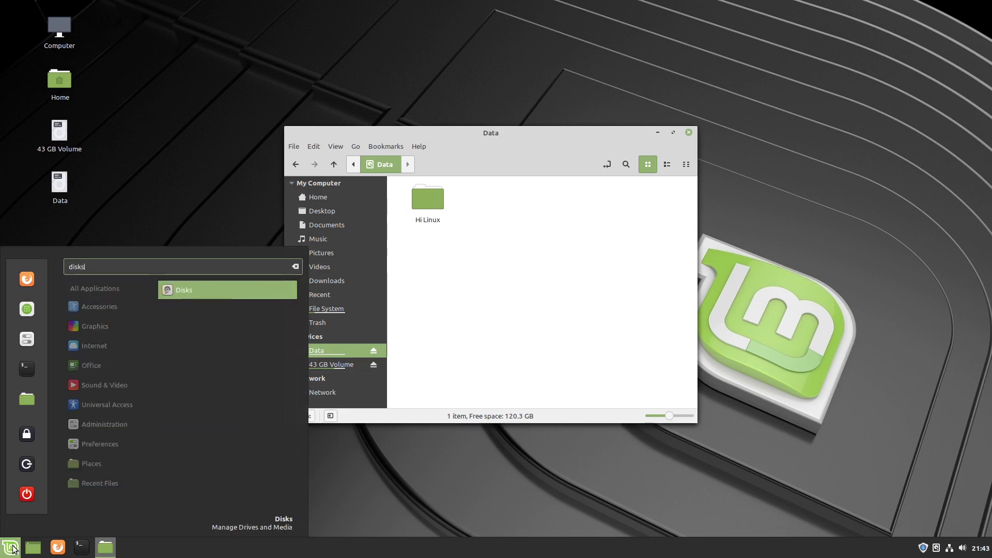
{"action": "key", "text": "Return"}
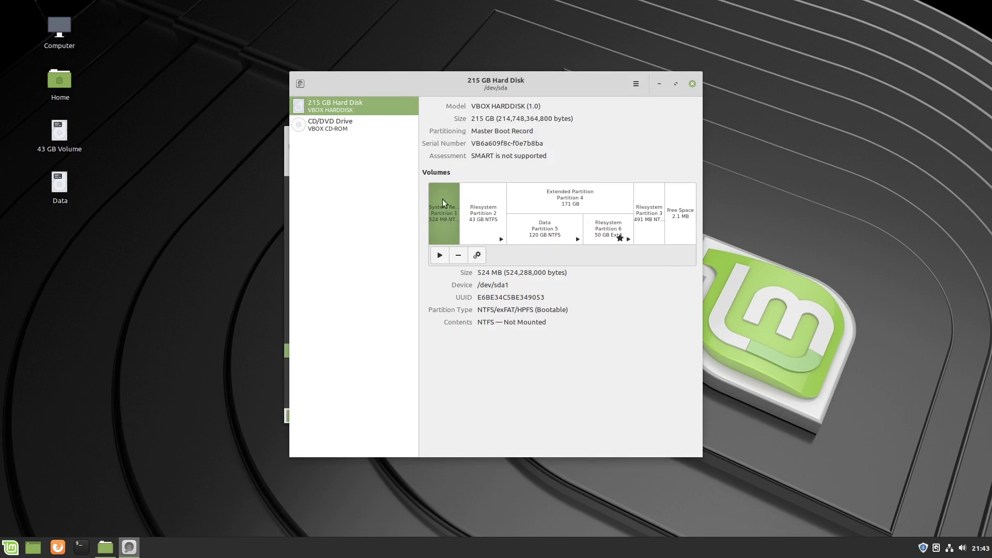
{"action": "left_click", "coordinate": [649, 226]}
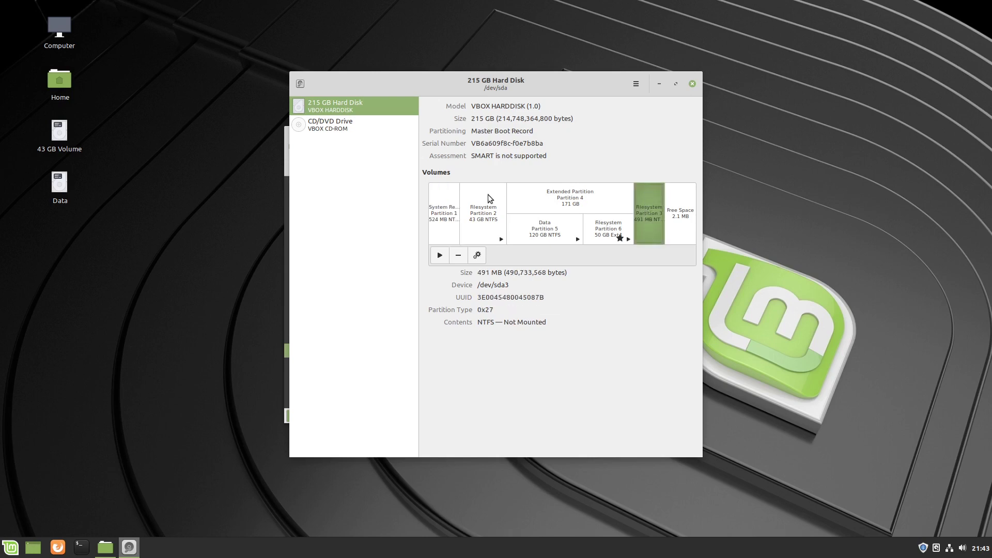
{"action": "left_click", "coordinate": [479, 211]}
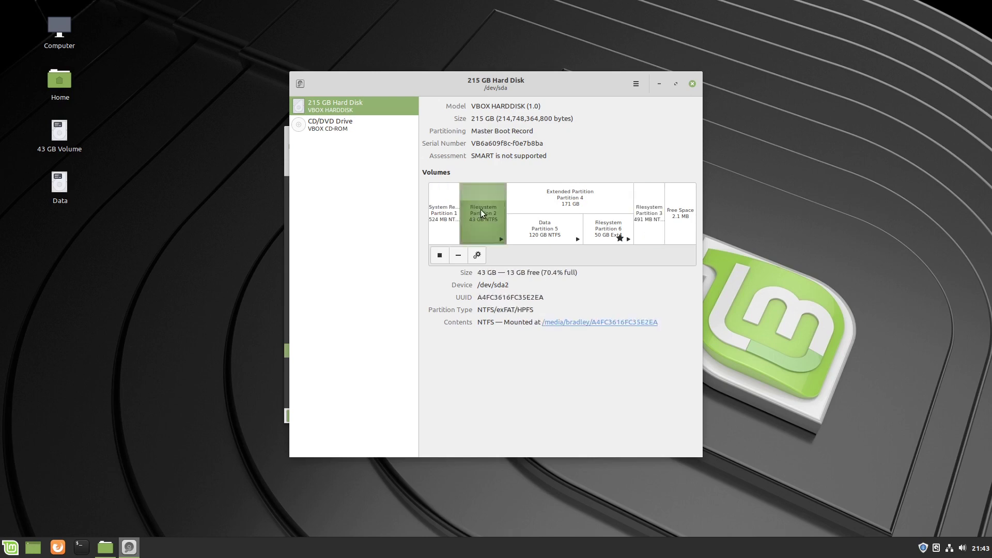
{"action": "left_click", "coordinate": [572, 226]}
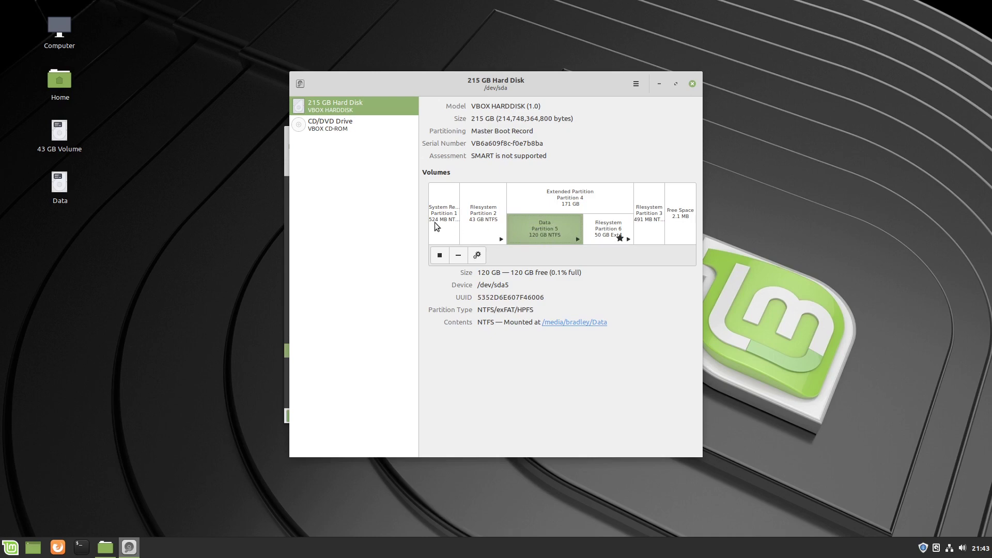
{"action": "left_click", "coordinate": [593, 233]}
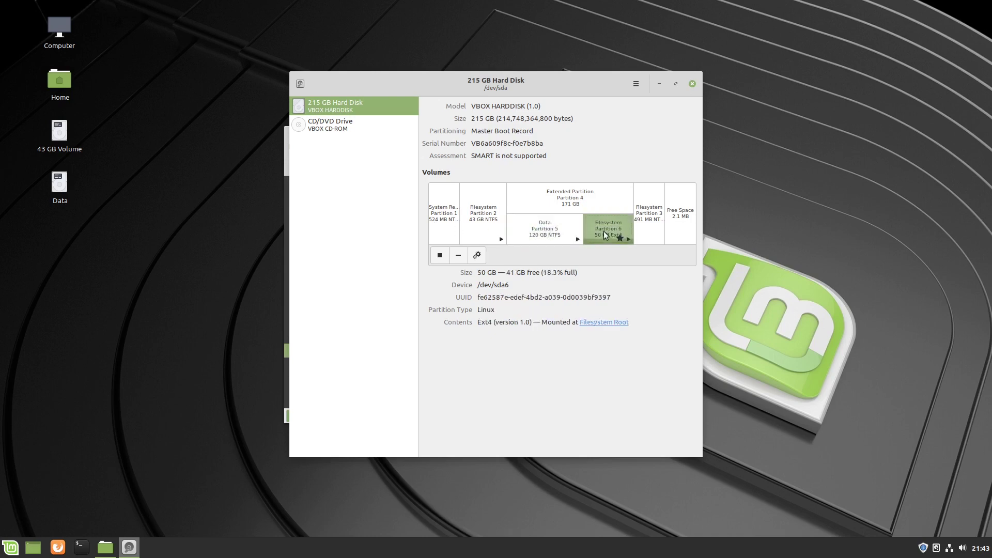
Compare extended Partition 4 with the Data and Ext4 partitions inside it, and close the Disks utility.
{"action": "left_click", "coordinate": [604, 196]}
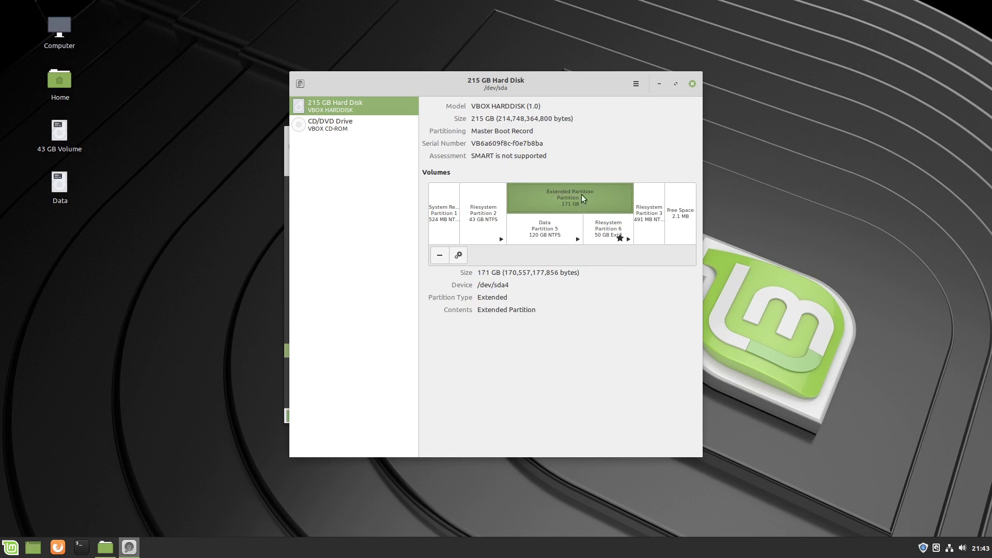
{"action": "left_click", "coordinate": [537, 230]}
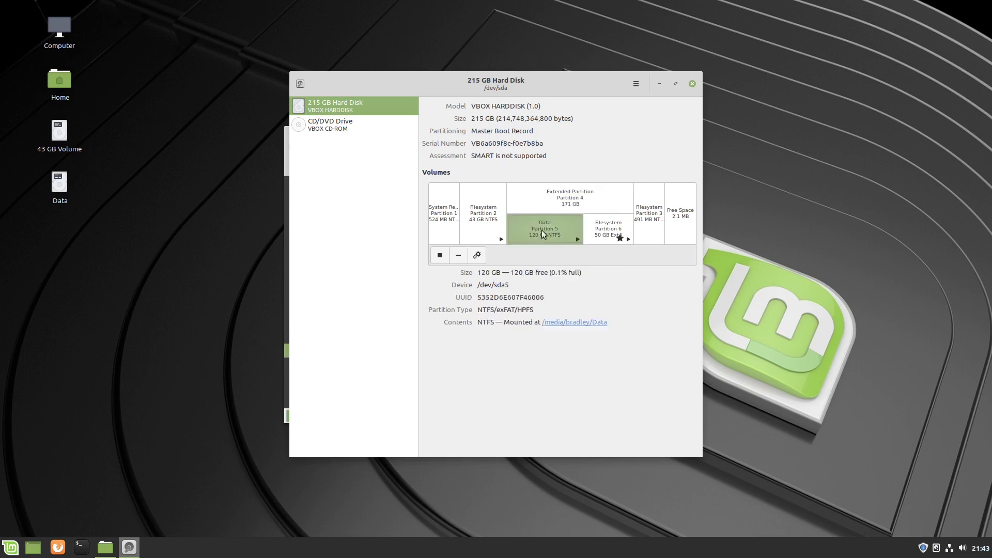
{"action": "left_click", "coordinate": [601, 230]}
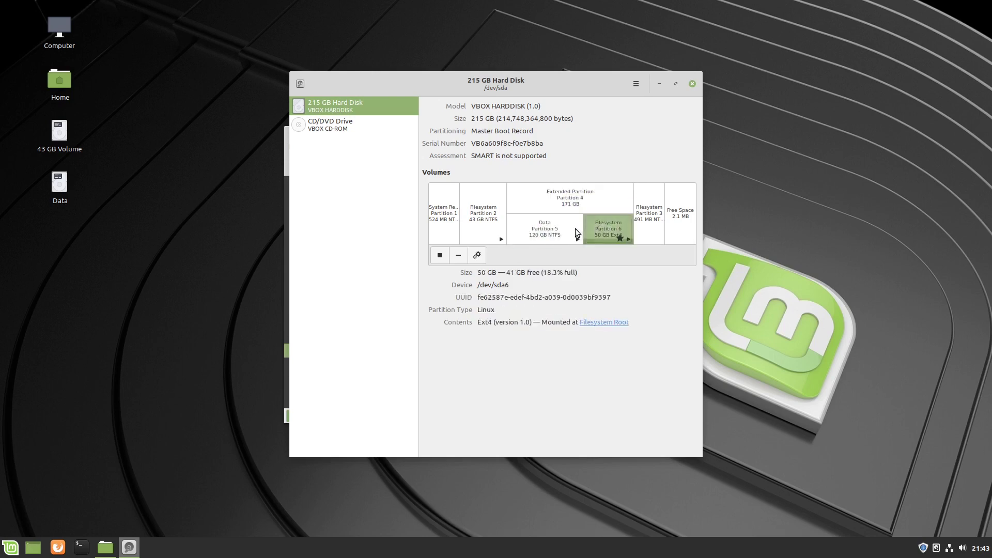
{"action": "left_click", "coordinate": [524, 228]}
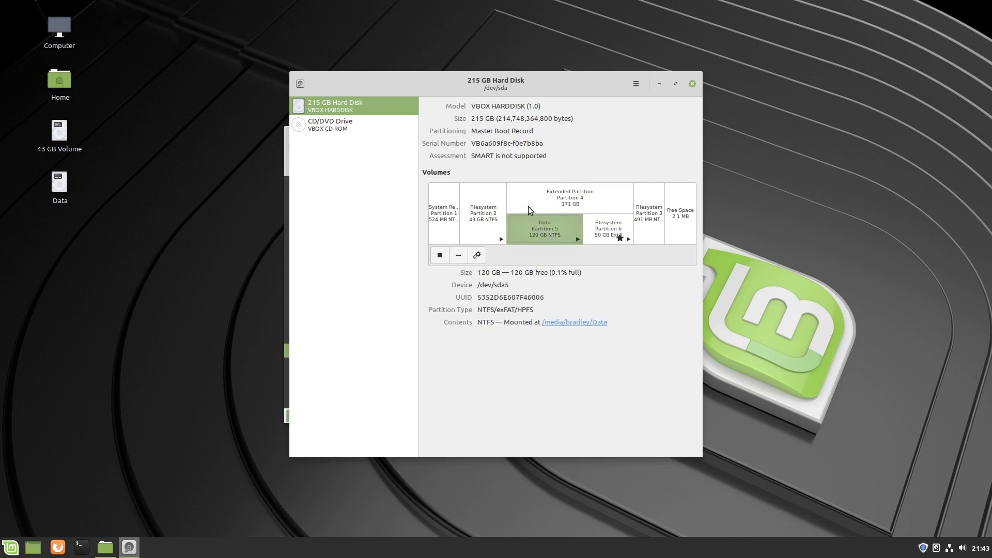
{"action": "left_click", "coordinate": [522, 201]}
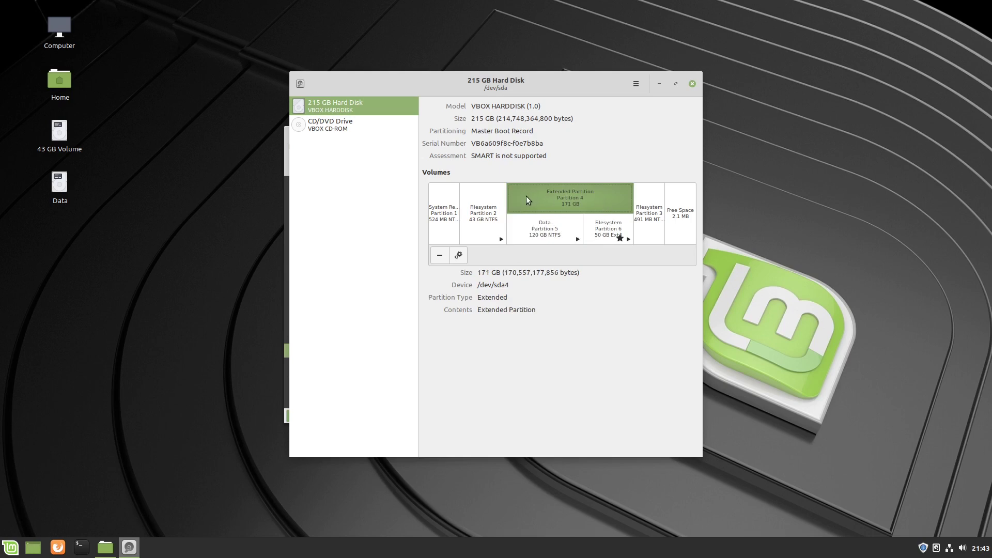
{"action": "left_click", "coordinate": [693, 84]}
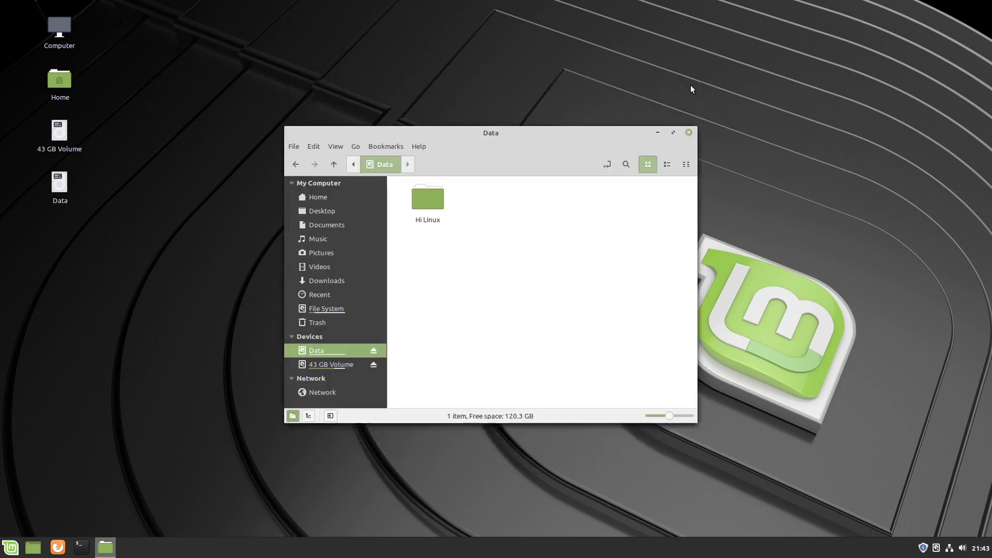
Close the file manager and restart the computer.
{"action": "left_click", "coordinate": [690, 133]}
{"action": "left_click", "coordinate": [11, 548]}
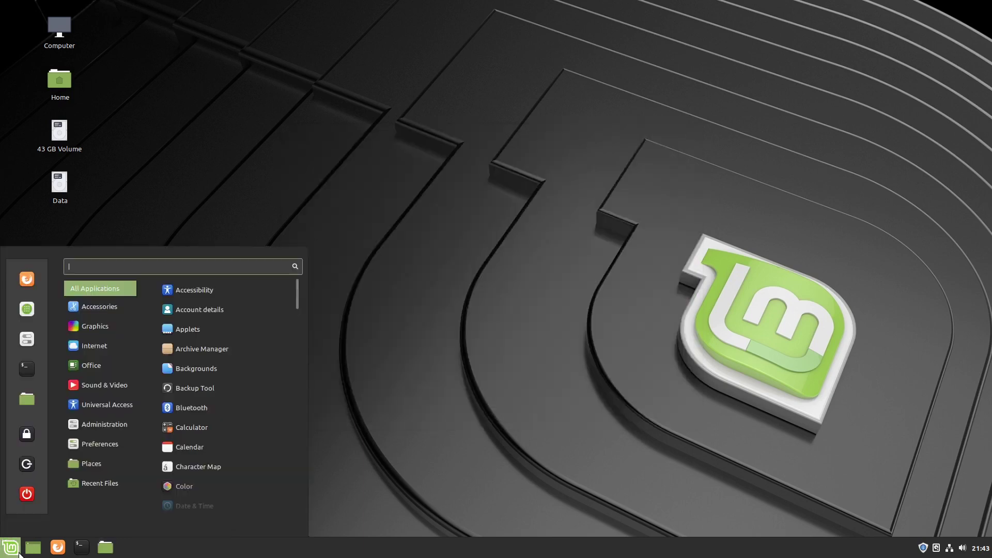
{"action": "left_click", "coordinate": [33, 494]}
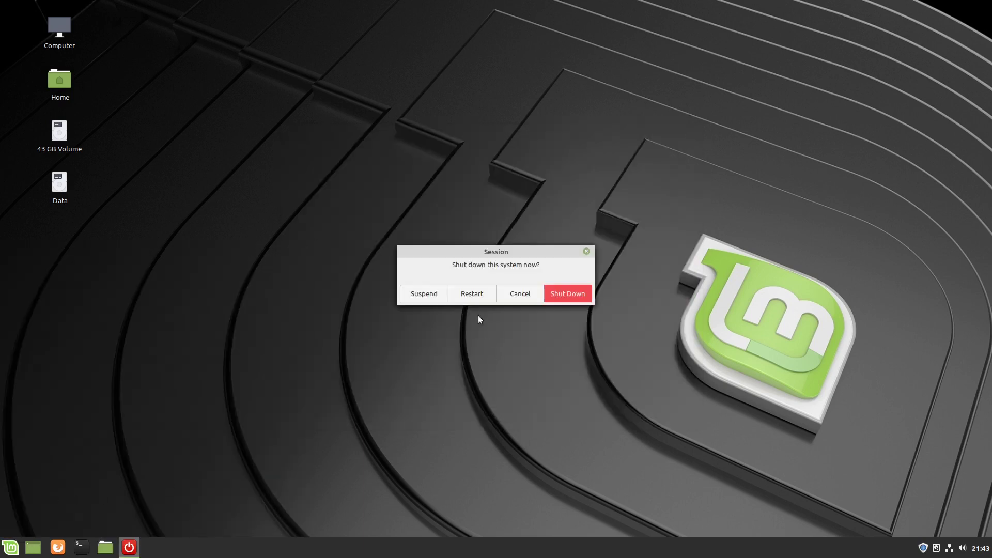
{"action": "left_click", "coordinate": [475, 298]}
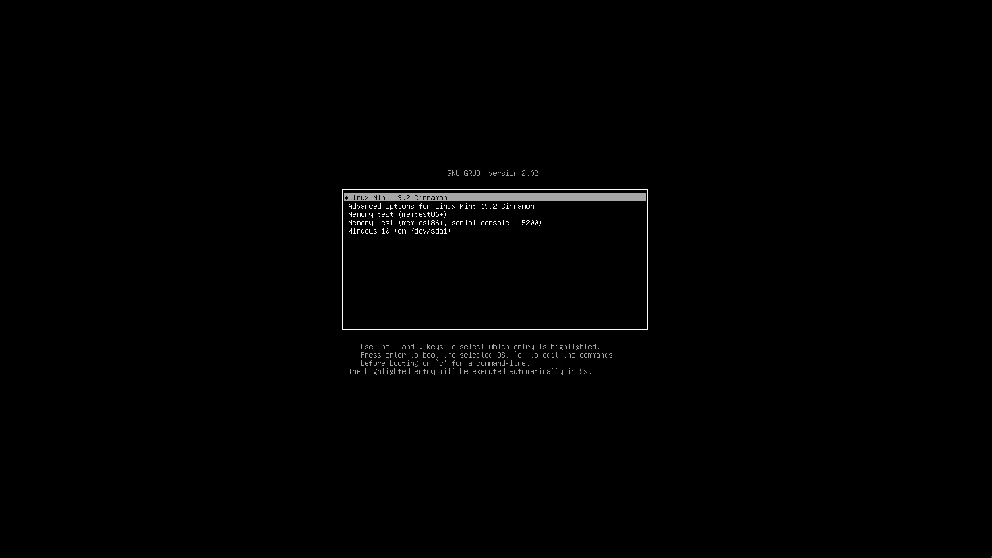
Boot Windows 10 (on /dev/sda1) from the GRUB boot list.
{"action": "key", "text": "Down"}
{"action": "key", "text": "Down"}
{"action": "key", "text": "Down"}
{"action": "key", "text": "Down"}
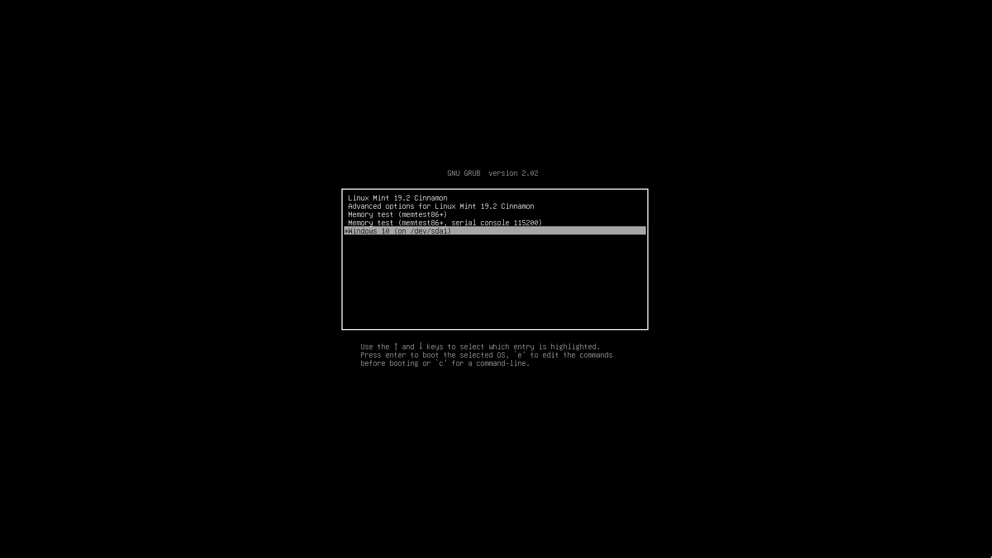
{"action": "key", "text": "Return"}
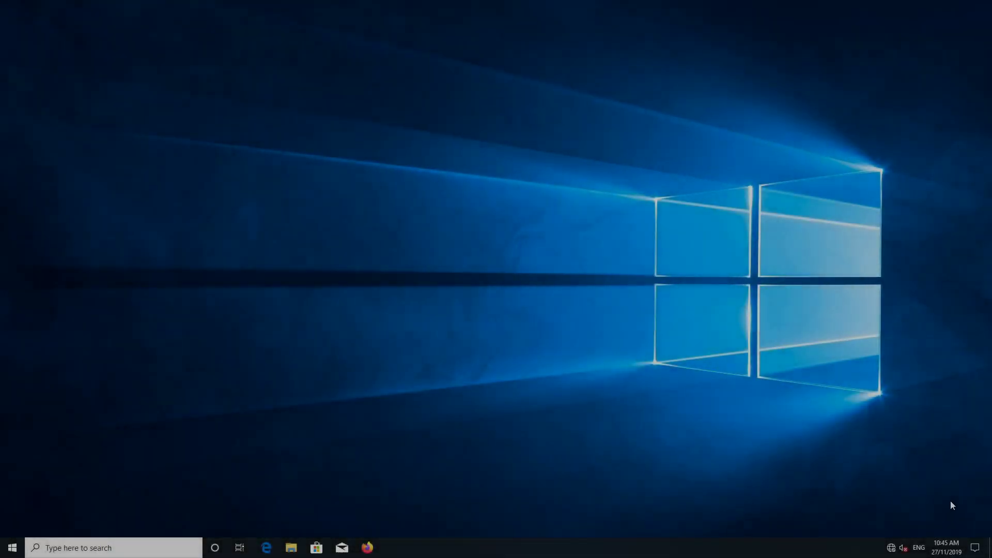
Open the Data (D:) drive in File Explorer and create a folder named Hi Windows in it.
{"action": "left_click", "coordinate": [291, 550]}
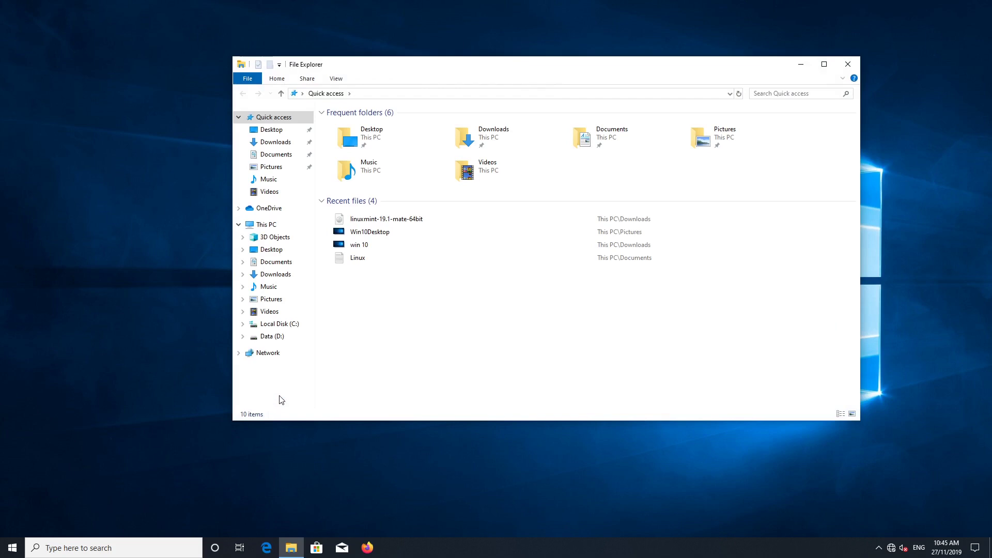
{"action": "left_click", "coordinate": [270, 340]}
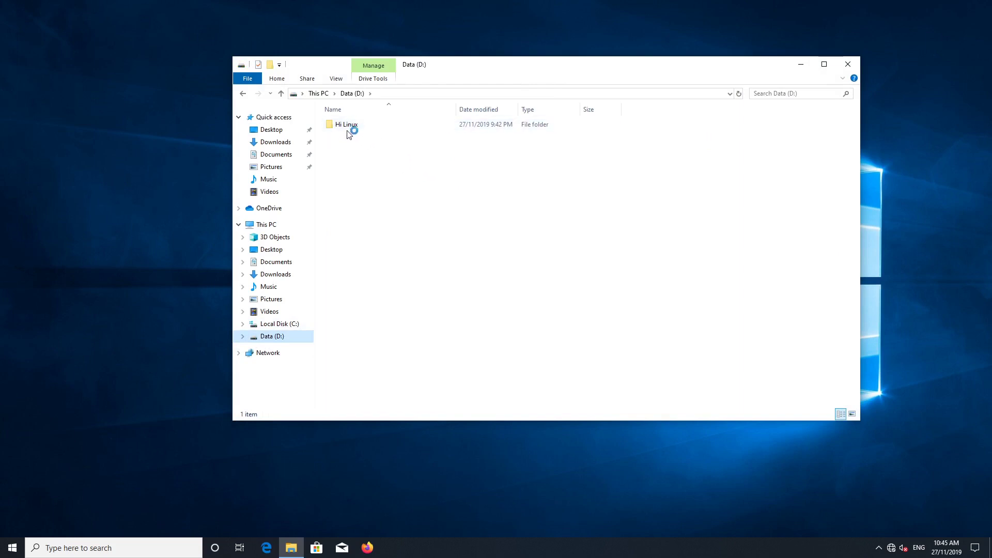
{"action": "left_click", "coordinate": [350, 195]}
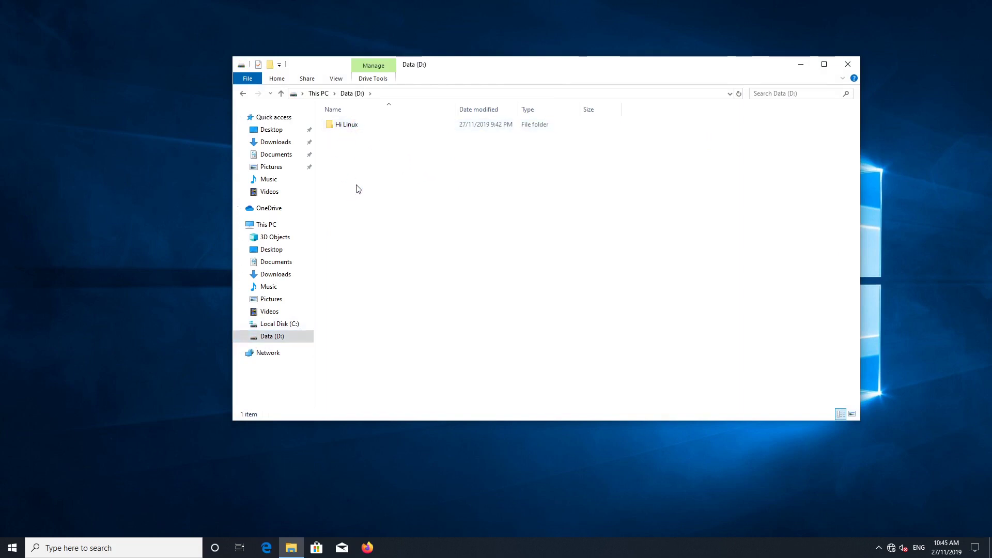
{"action": "right_click", "coordinate": [359, 163]}
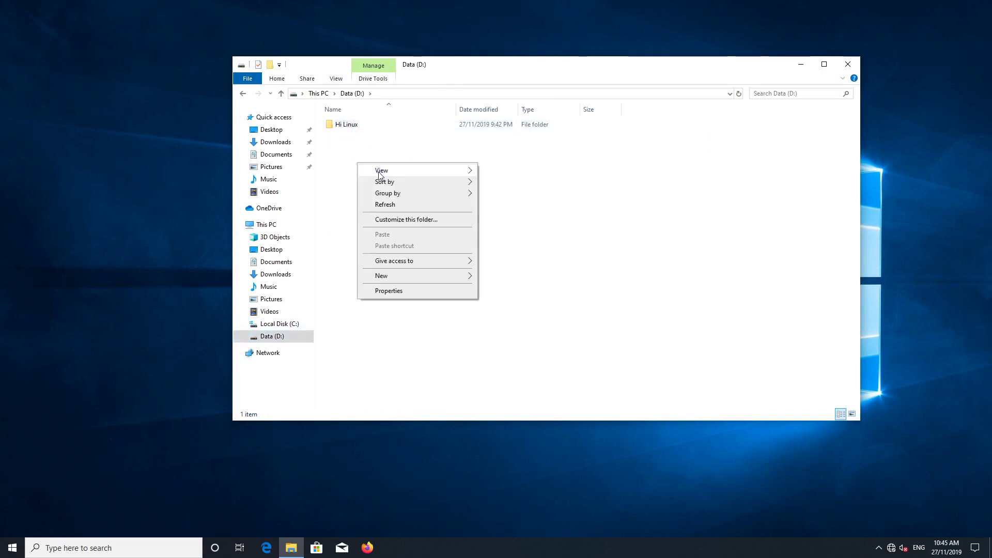
{"action": "left_click", "coordinate": [433, 275]}
{"action": "left_click", "coordinate": [557, 281]}
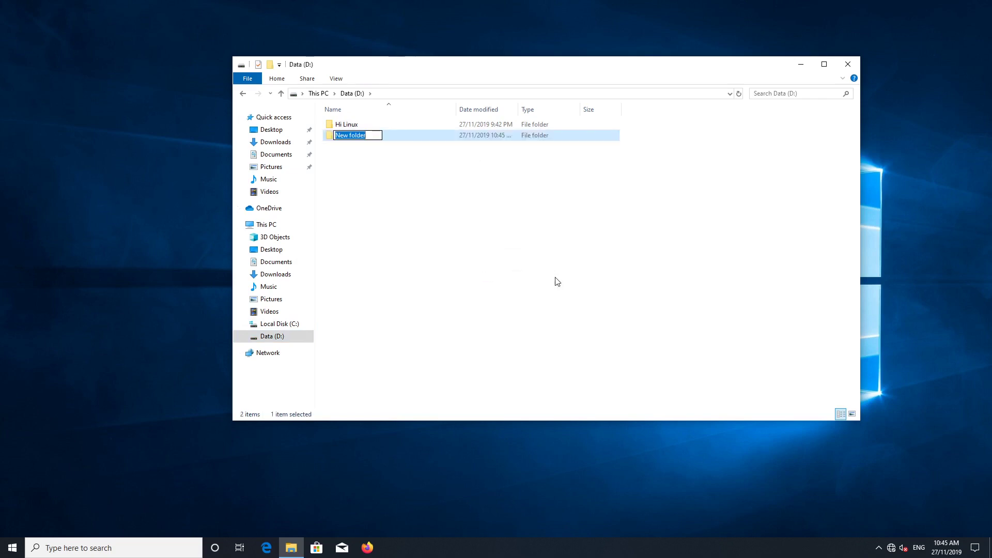
{"action": "type", "text": "Hi "}
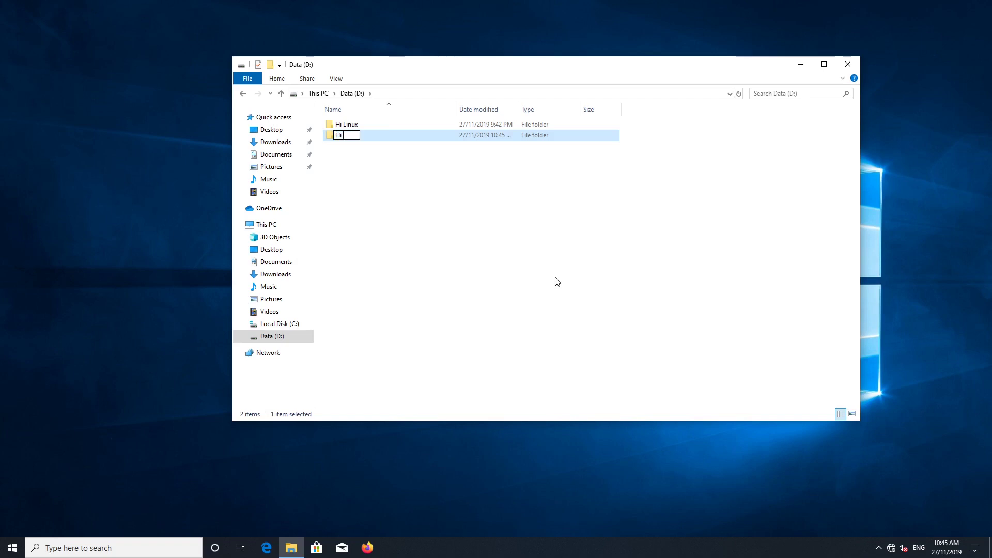
{"action": "type", "text": "Windows"}
{"action": "key", "text": "Return"}
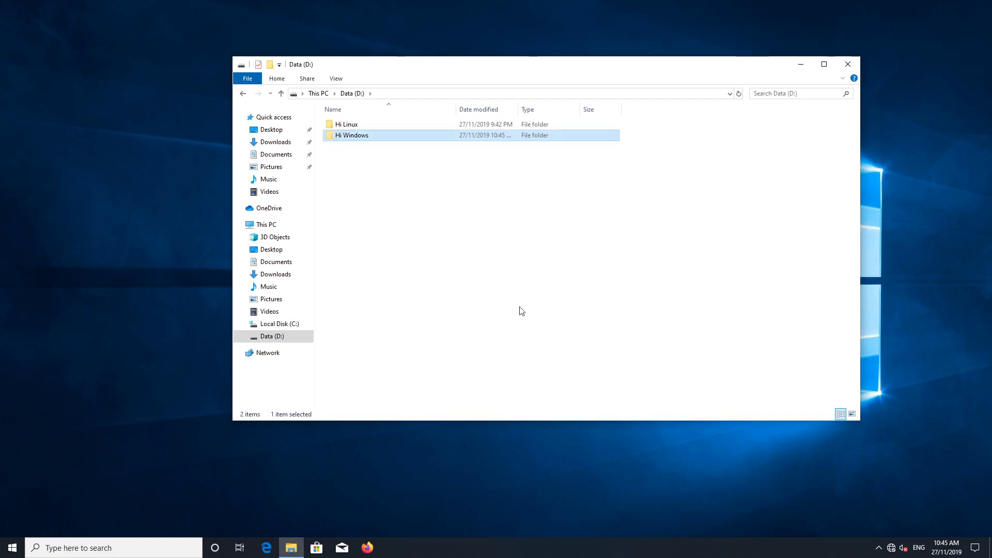
Open the Downloads folder and select the zzzzzz folder to check the folder made from Linux.
{"action": "left_click", "coordinate": [275, 144]}
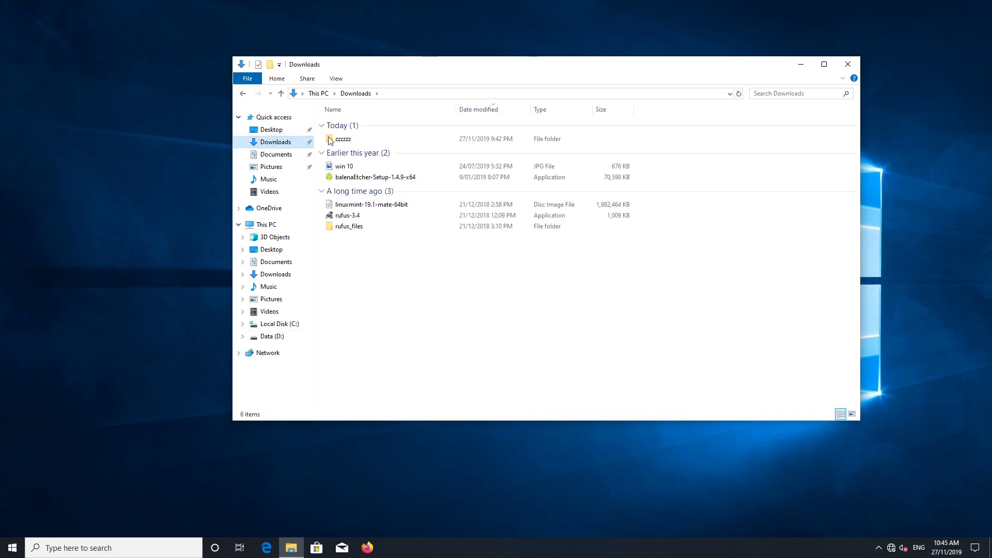
{"action": "left_click", "coordinate": [347, 138]}
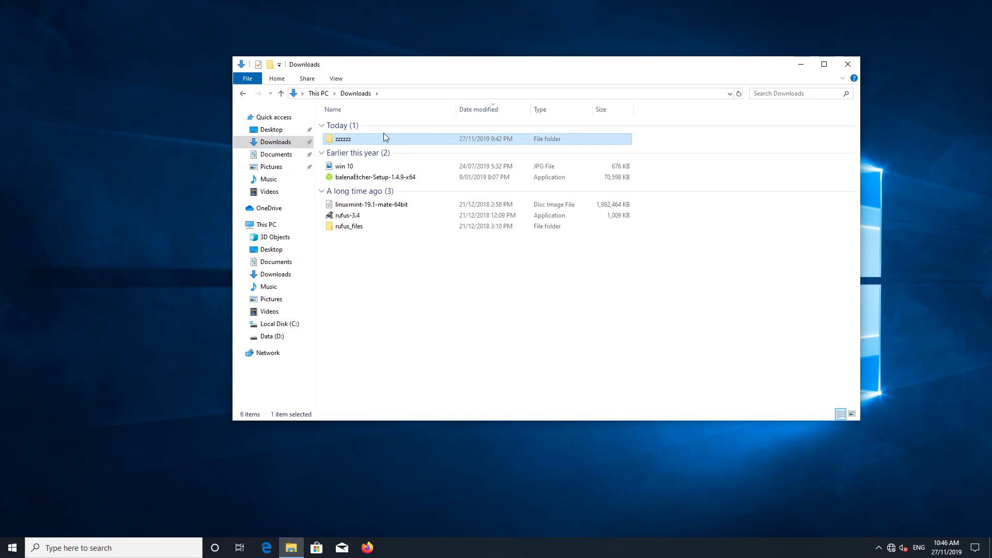
Open Disk Management and enlarge its window, with File Explorer minimized out of the way.
{"action": "right_click", "coordinate": [7, 551]}
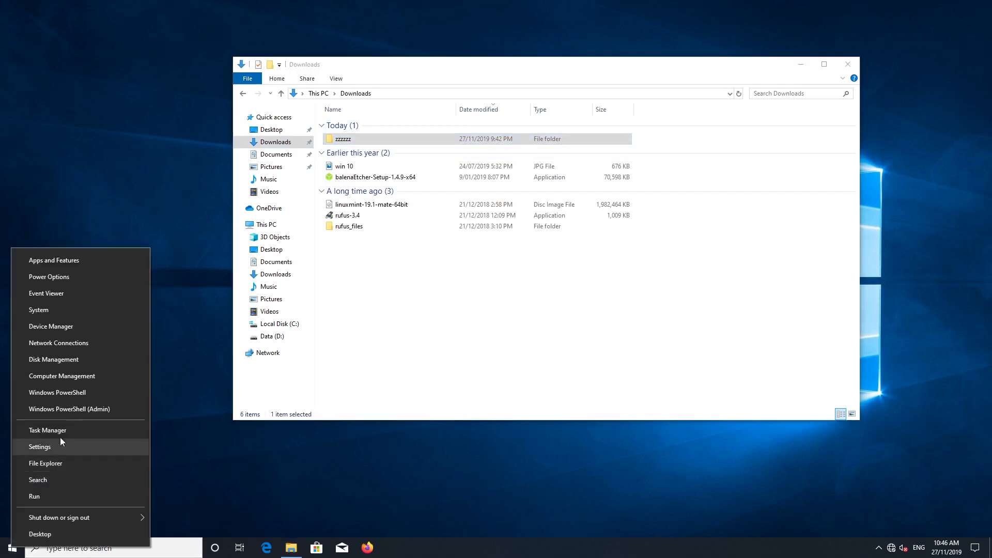
{"action": "left_click", "coordinate": [108, 360]}
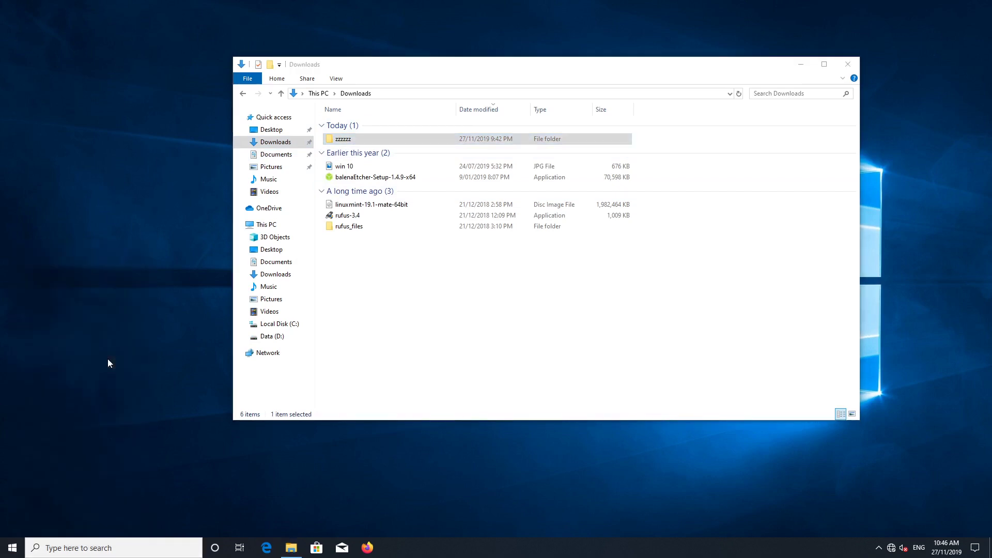
{"action": "left_click", "coordinate": [293, 551]}
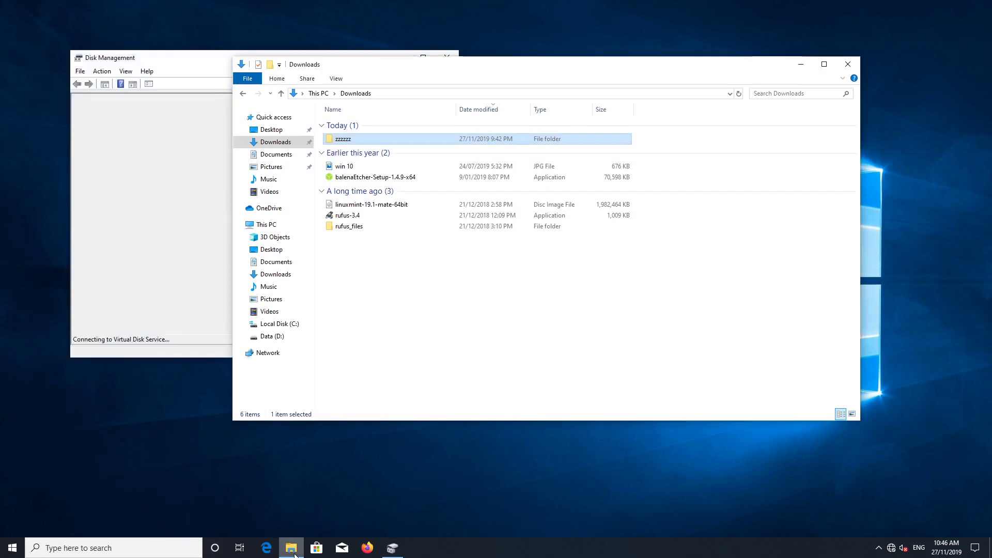
{"action": "left_click", "coordinate": [806, 64]}
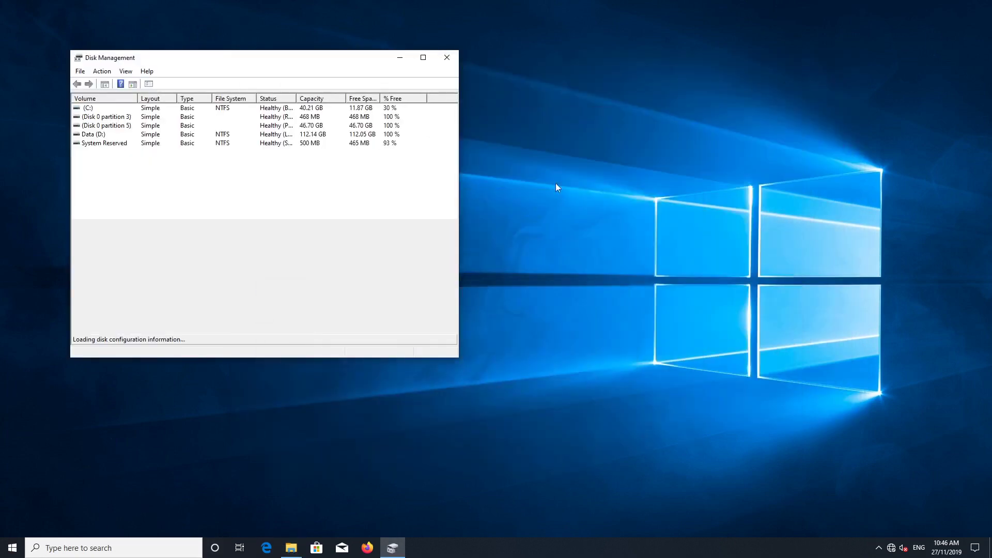
{"action": "left_click_drag", "start_coordinate": [460, 360], "coordinate": [847, 427]}
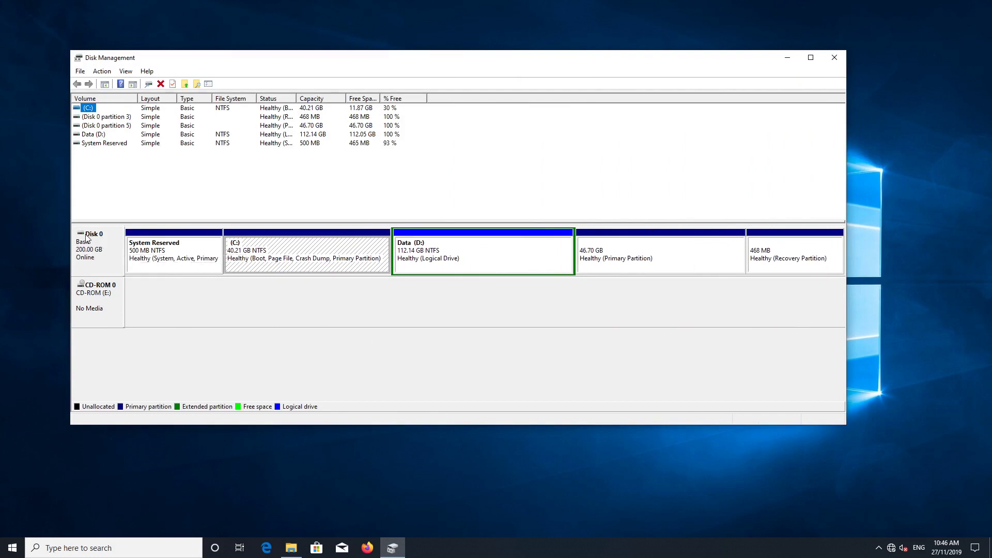
Examine the System Reserved, recovery, C:, Data (D:) and 46.70 GB primary partitions on Disk 0.
{"action": "left_click", "coordinate": [181, 245]}
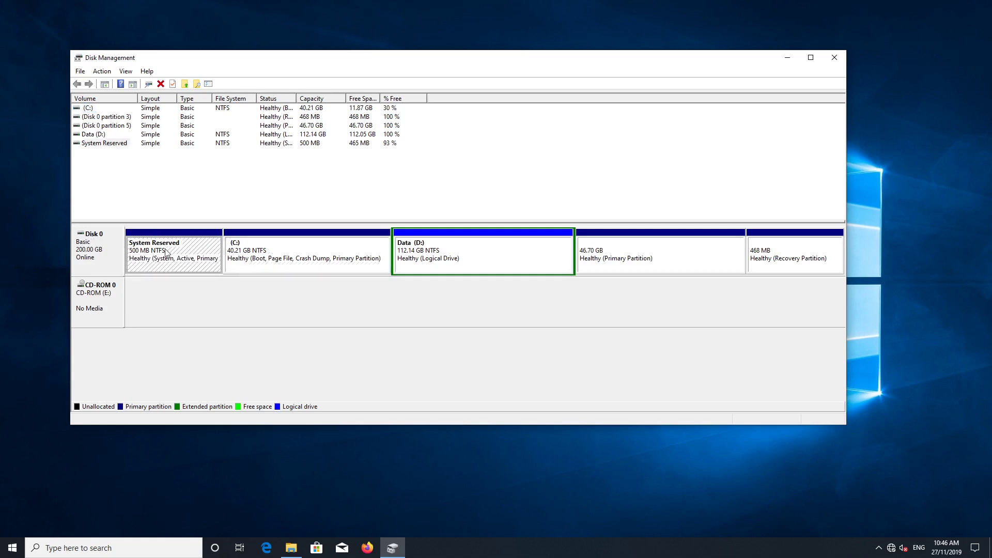
{"action": "left_click", "coordinate": [820, 250]}
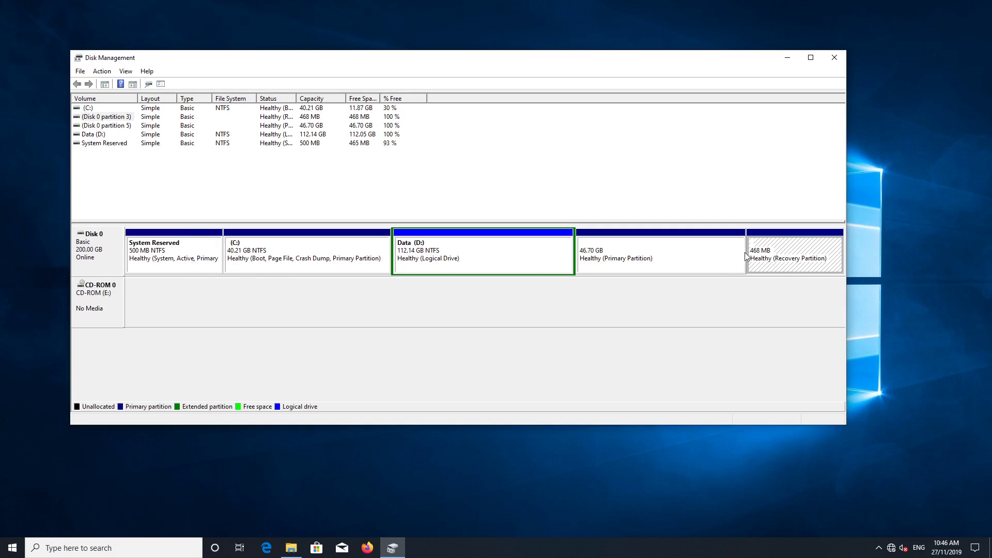
{"action": "left_click", "coordinate": [292, 263]}
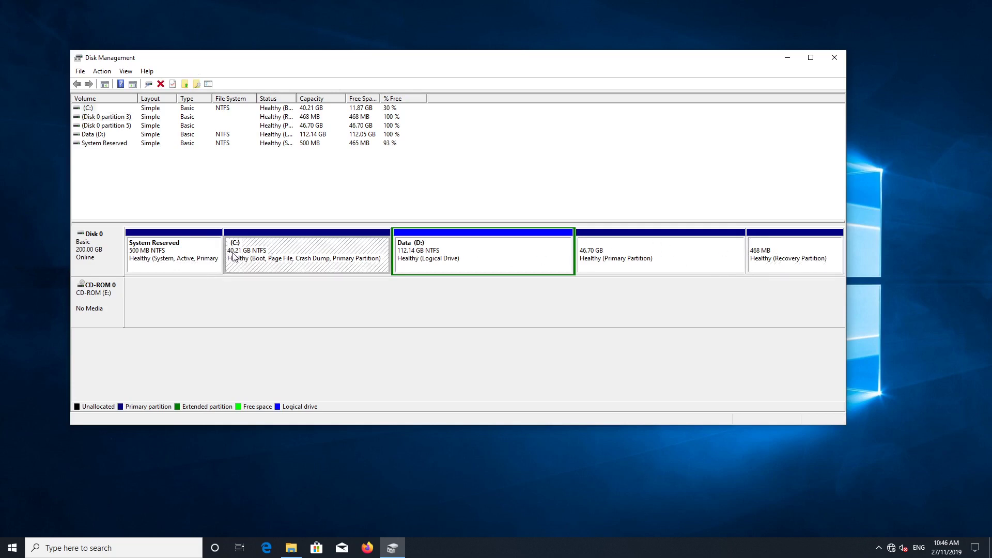
{"action": "left_click", "coordinate": [504, 257]}
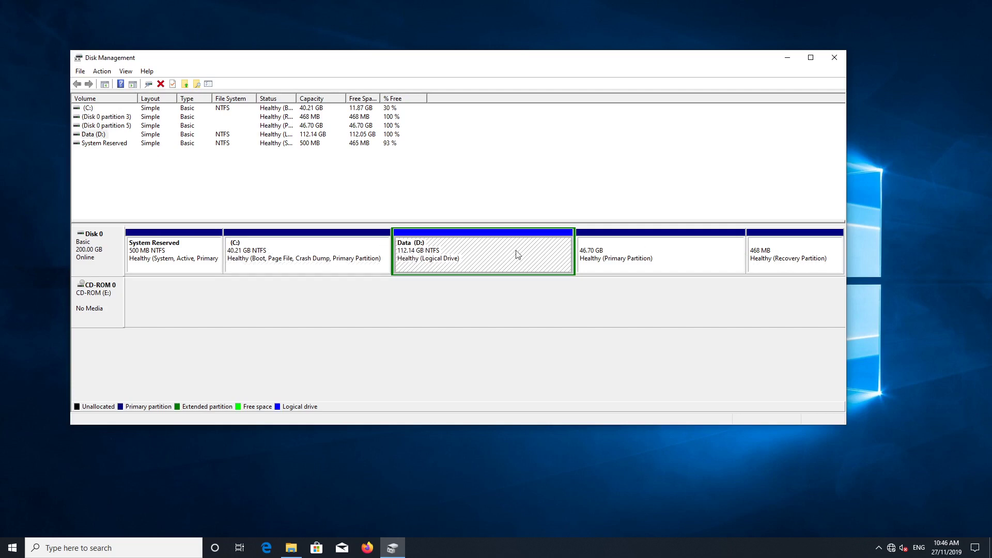
{"action": "left_click", "coordinate": [668, 256]}
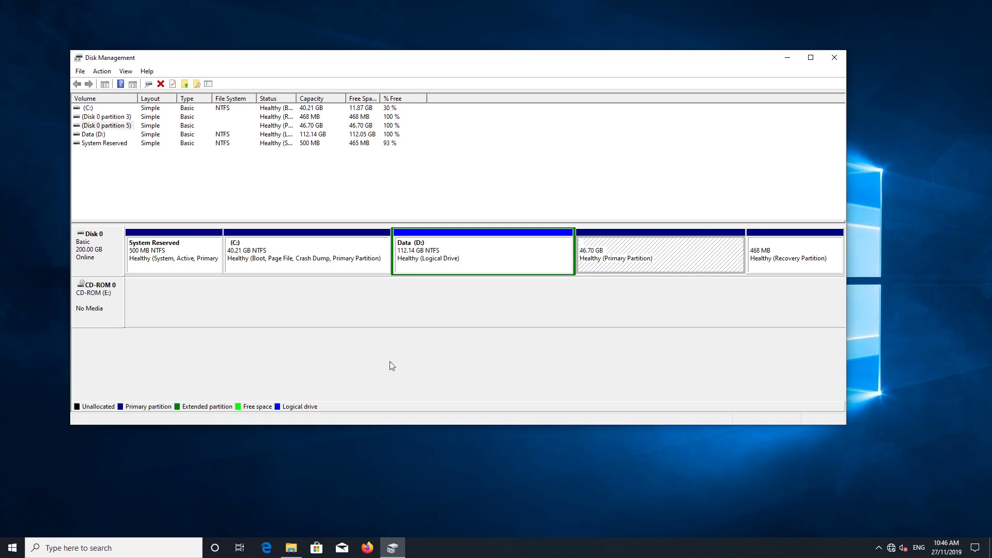
Close the Downloads window and select the Data (D:) partition in Disk Management.
{"action": "left_click", "coordinate": [290, 550]}
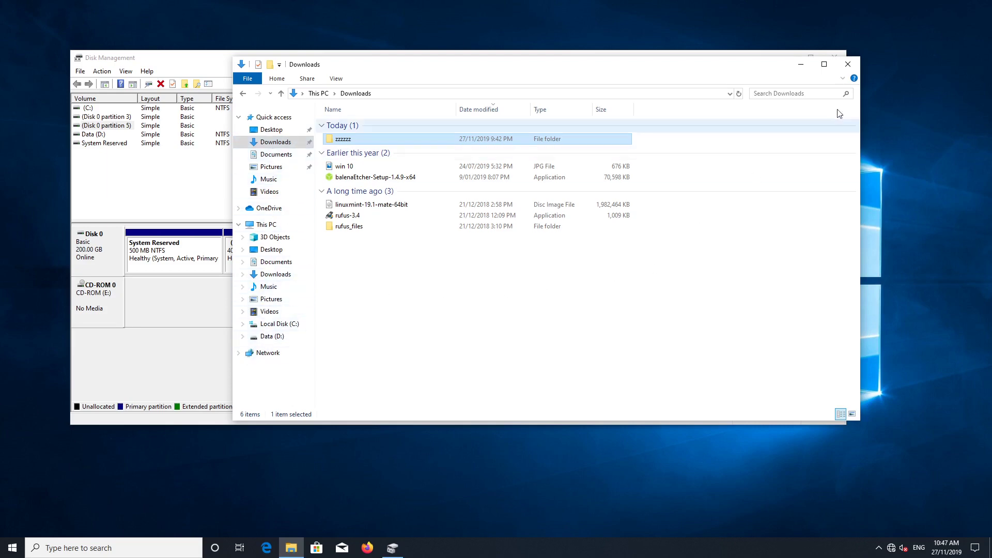
{"action": "left_click", "coordinate": [848, 64]}
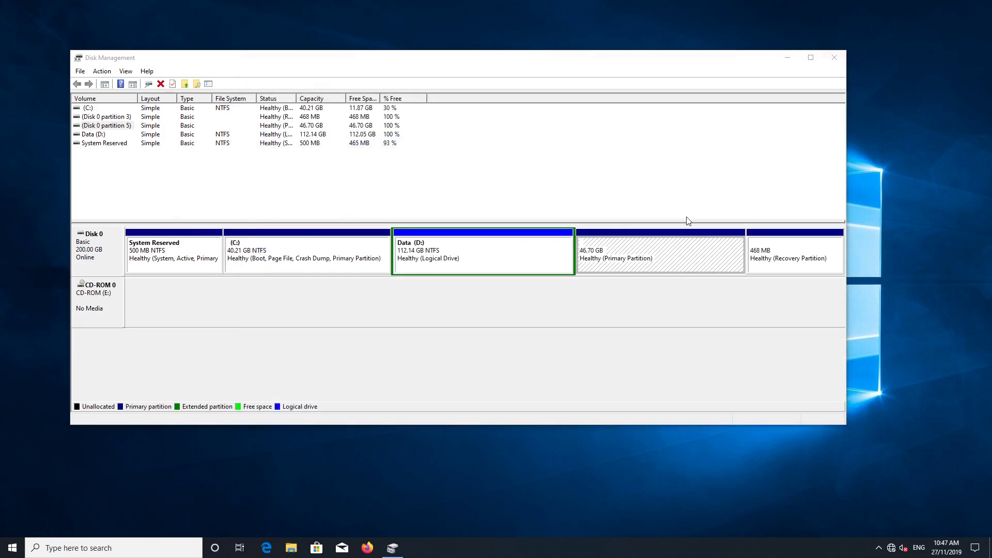
{"action": "left_click", "coordinate": [504, 255]}
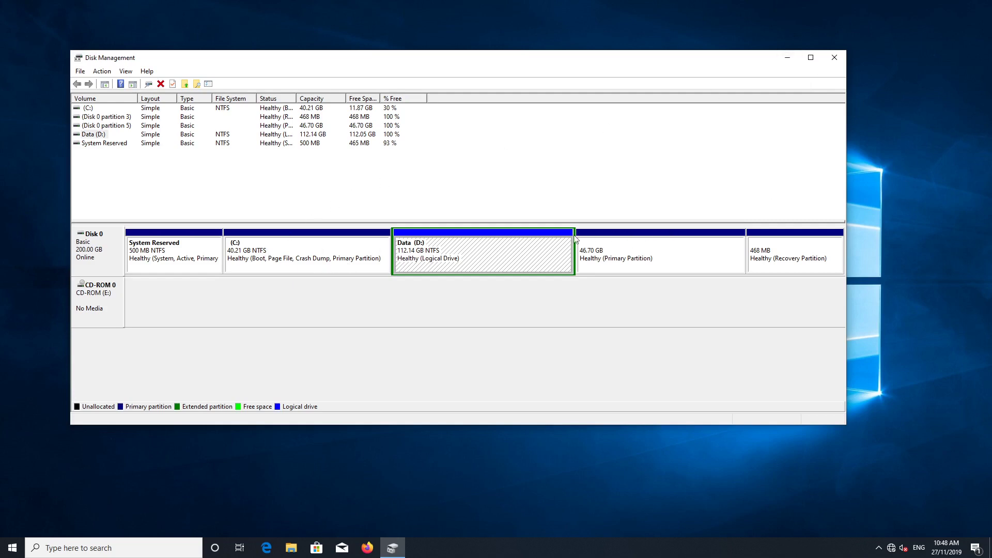
Minimize Disk Management and open the Windows power options for shutting down or restarting.
{"action": "left_click", "coordinate": [783, 59]}
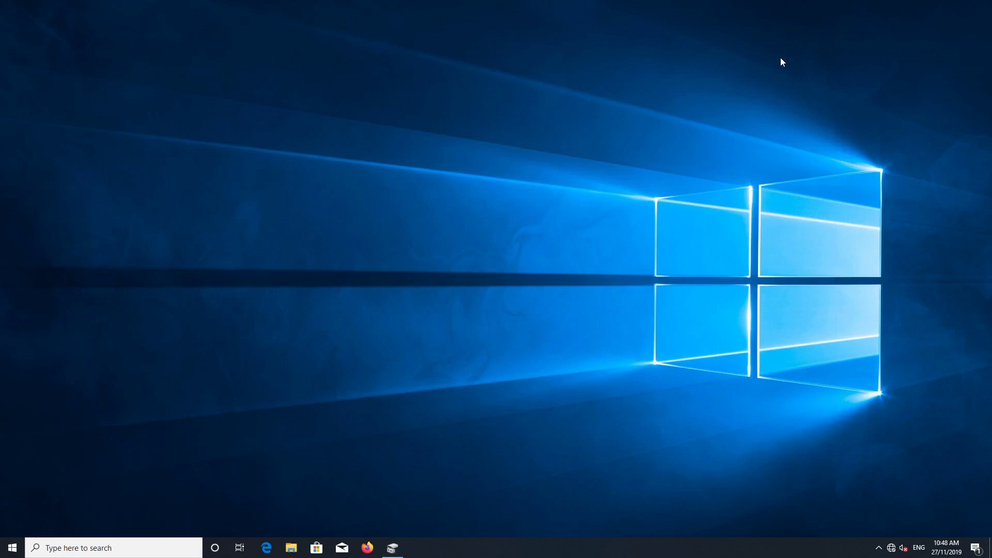
{"action": "left_click", "coordinate": [12, 546]}
{"action": "left_click", "coordinate": [13, 526]}
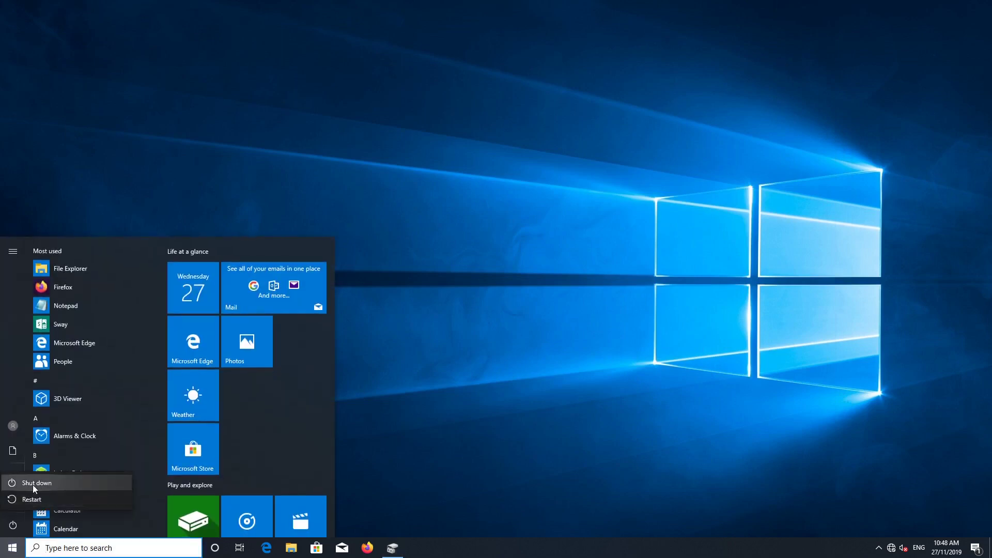